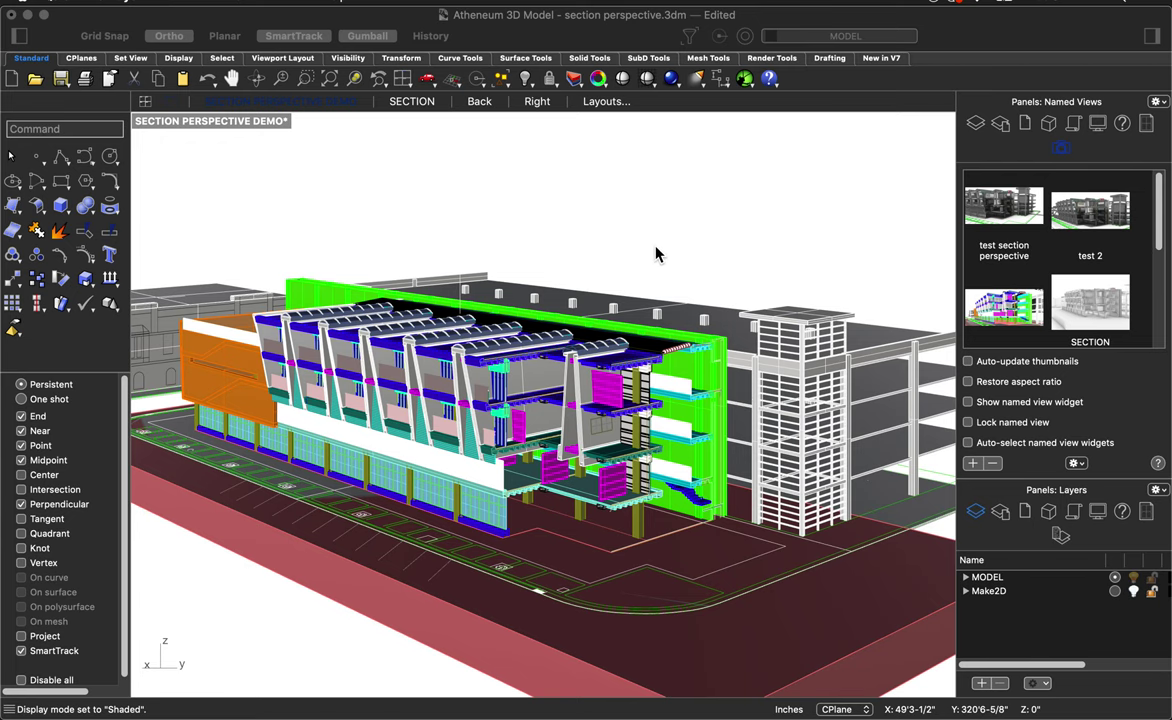
# - Orbit and zoom the Perspective view down to a close, low angle on the section cut
pyautogui.moveTo(672, 257); pyautogui.dragTo(662, 539, button='right')
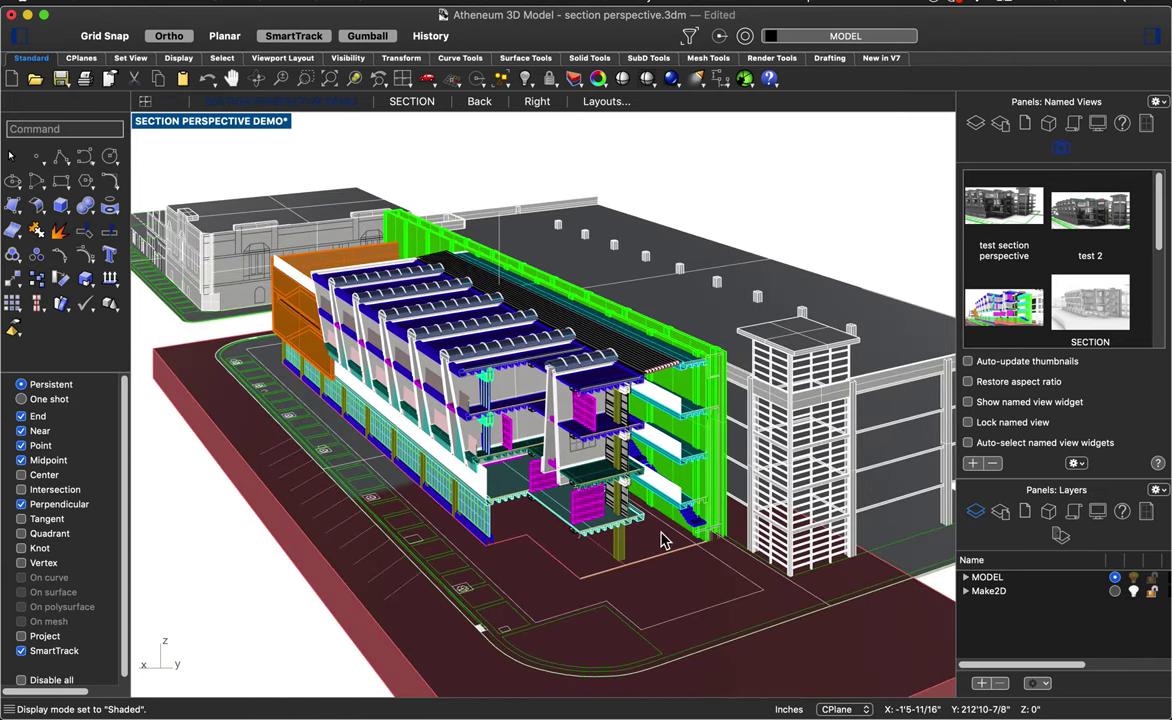
pyautogui.scroll(5, 667, 525)
pyautogui.scroll(-10, 671, 521)
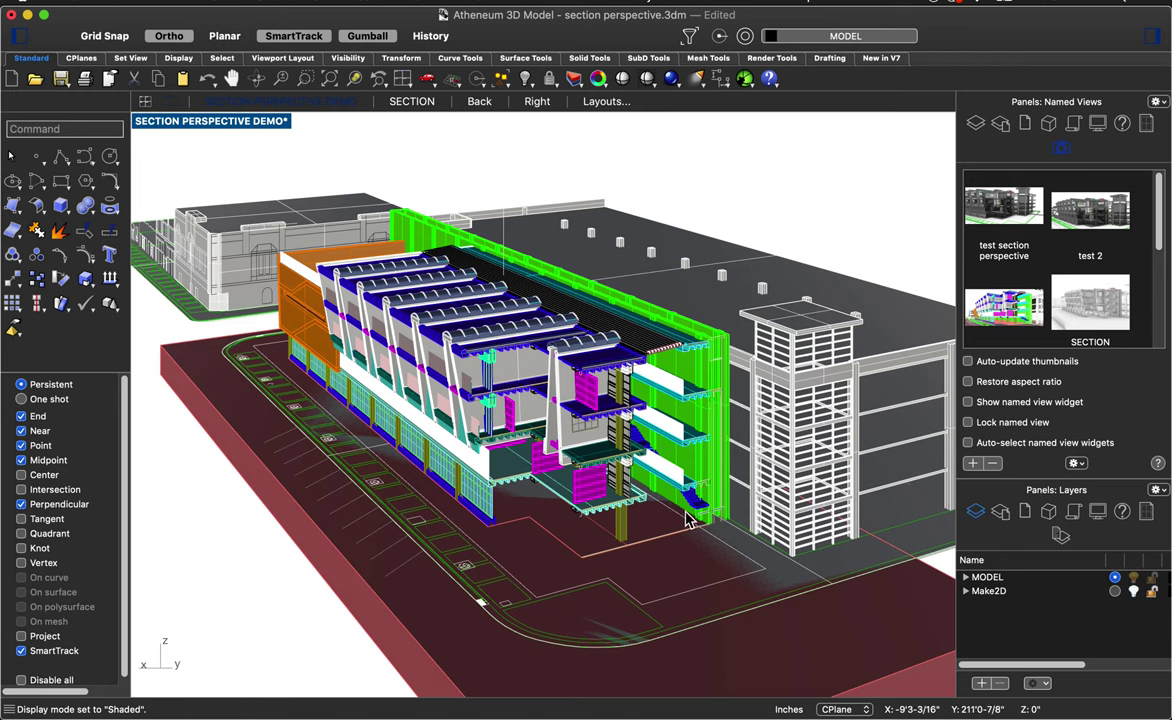
pyautogui.moveTo(770, 199); pyautogui.dragTo(840, 233, button='right')
pyautogui.scroll(5, 686, 420)
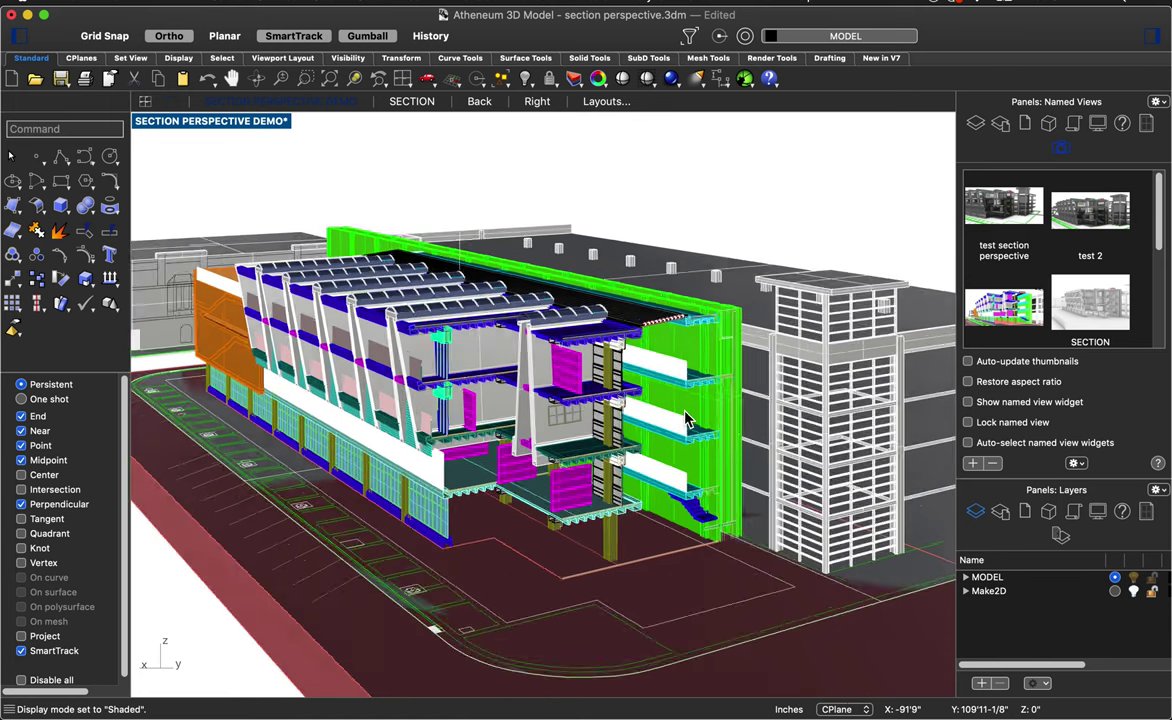
pyautogui.scroll(-8, 686, 420)
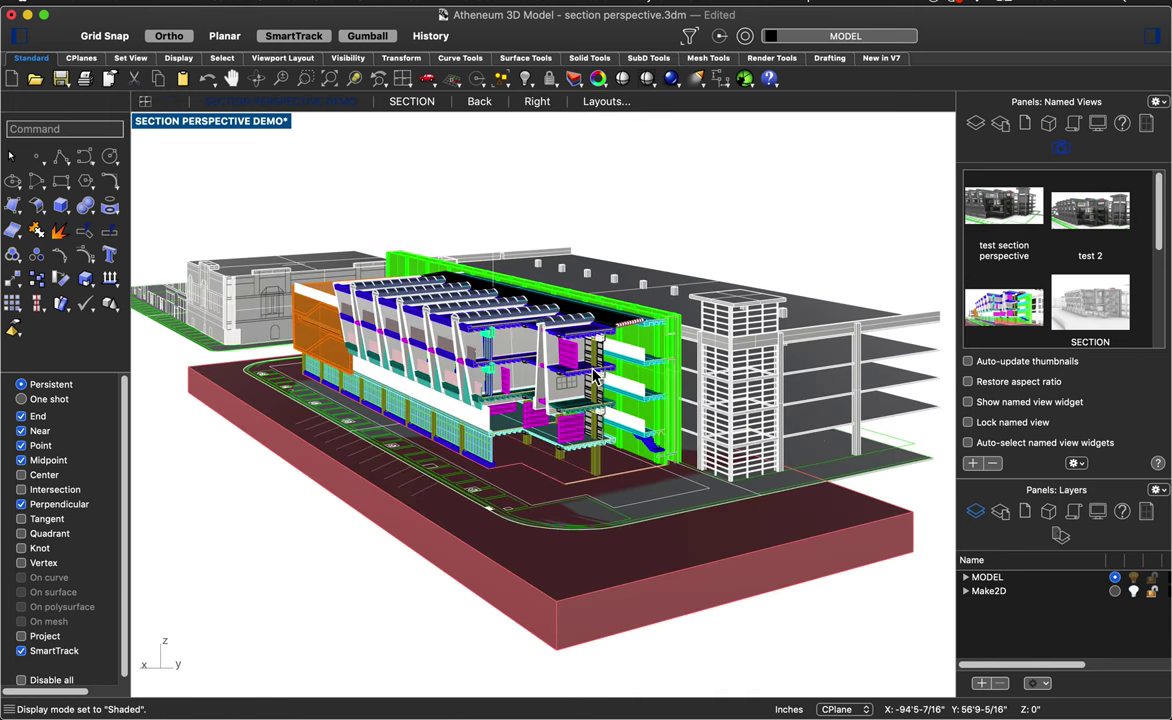
pyautogui.scroll(4, 690, 434)
pyautogui.moveTo(675, 437); pyautogui.dragTo(551, 414, button='right')
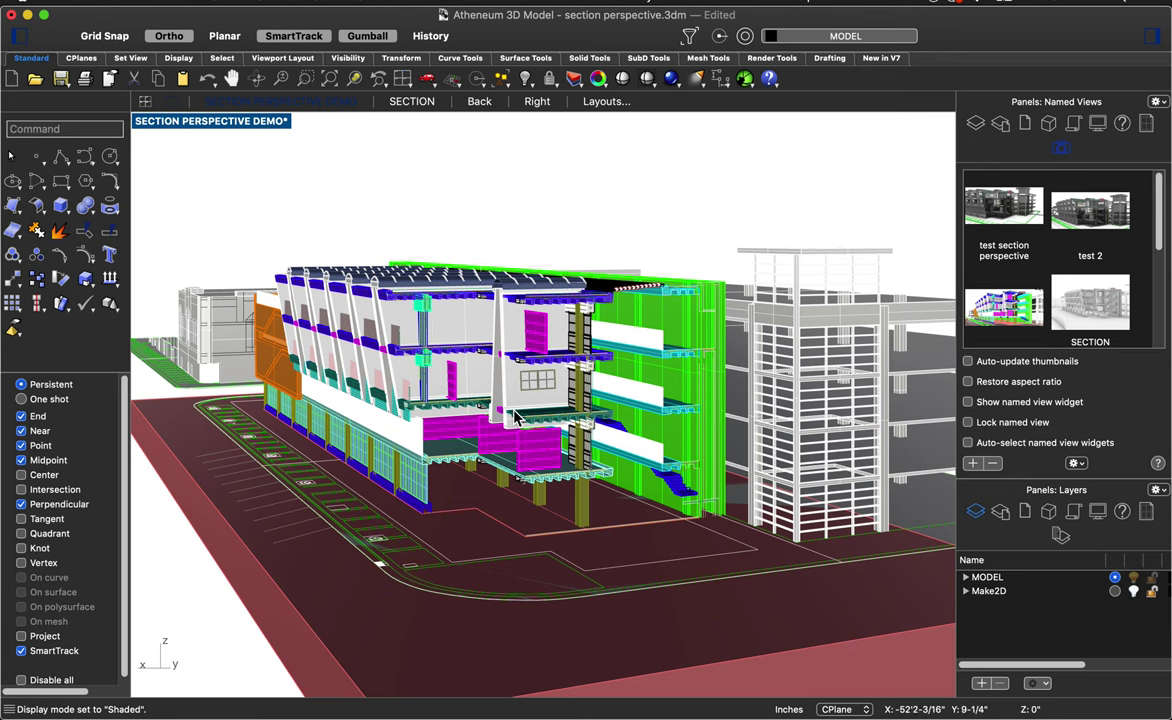
pyautogui.scroll(3, 513, 418)
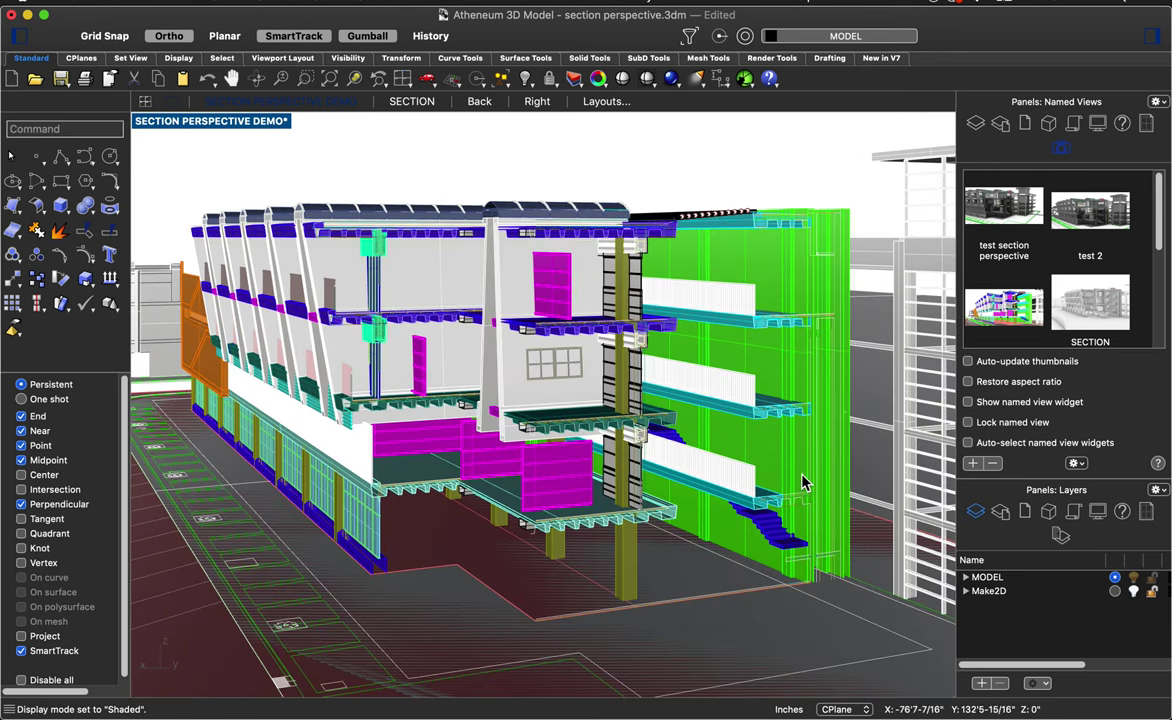
pyautogui.moveTo(630, 483); pyautogui.dragTo(635, 540, button='right')
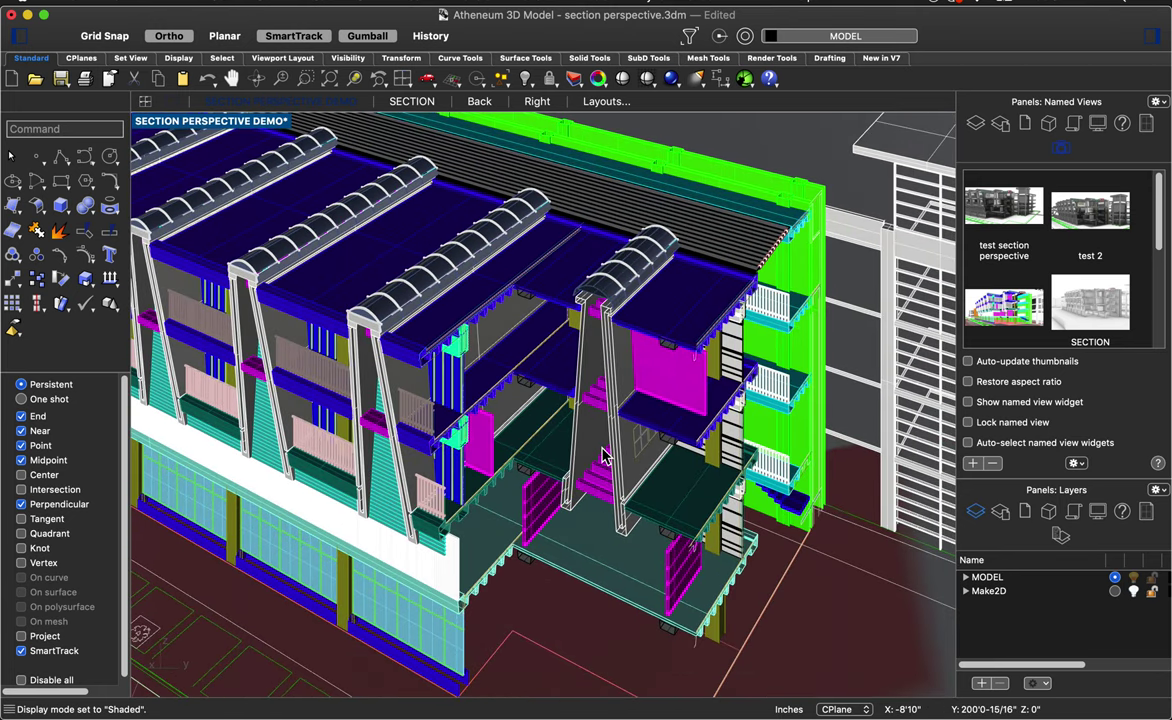
pyautogui.press('Home')
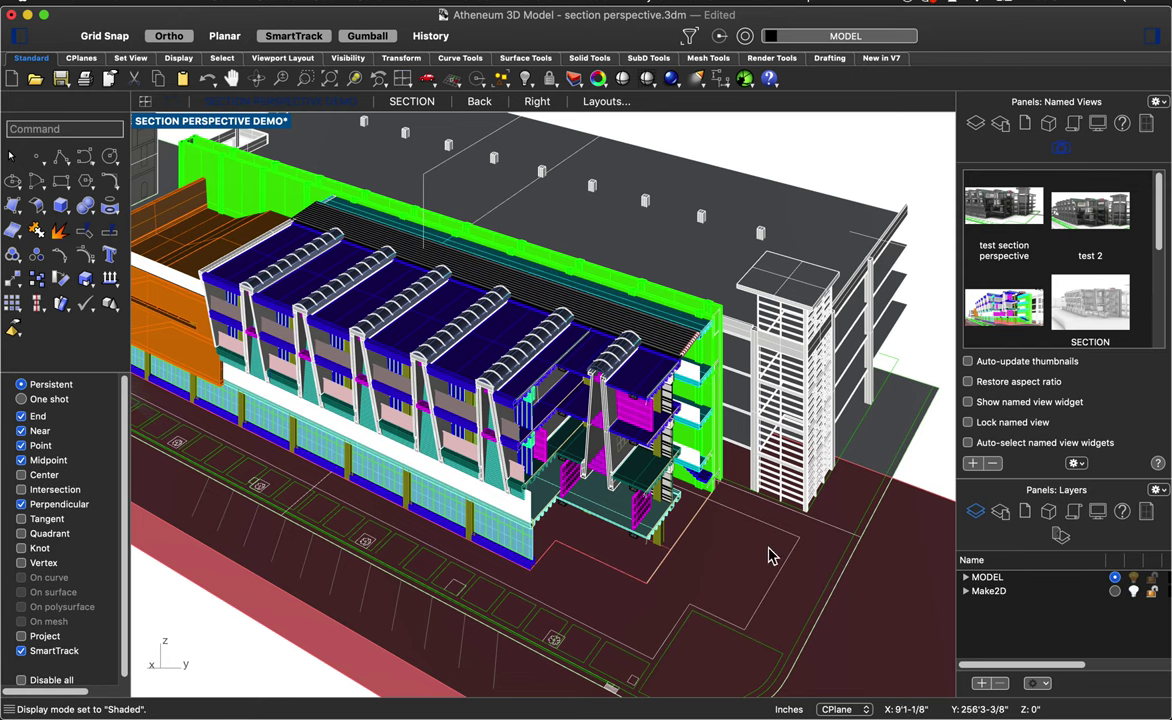
pyautogui.moveTo(838, 575); pyautogui.dragTo(815, 517, button='right')
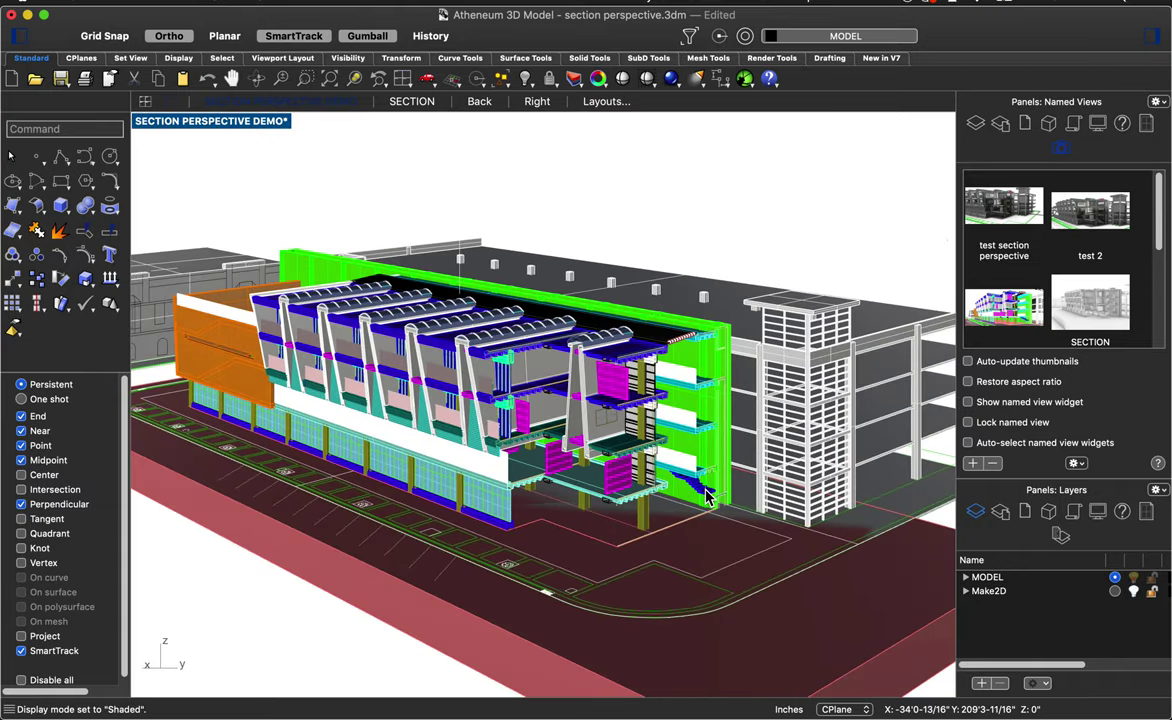
pyautogui.moveTo(766, 533); pyautogui.dragTo(670, 527, button='right')
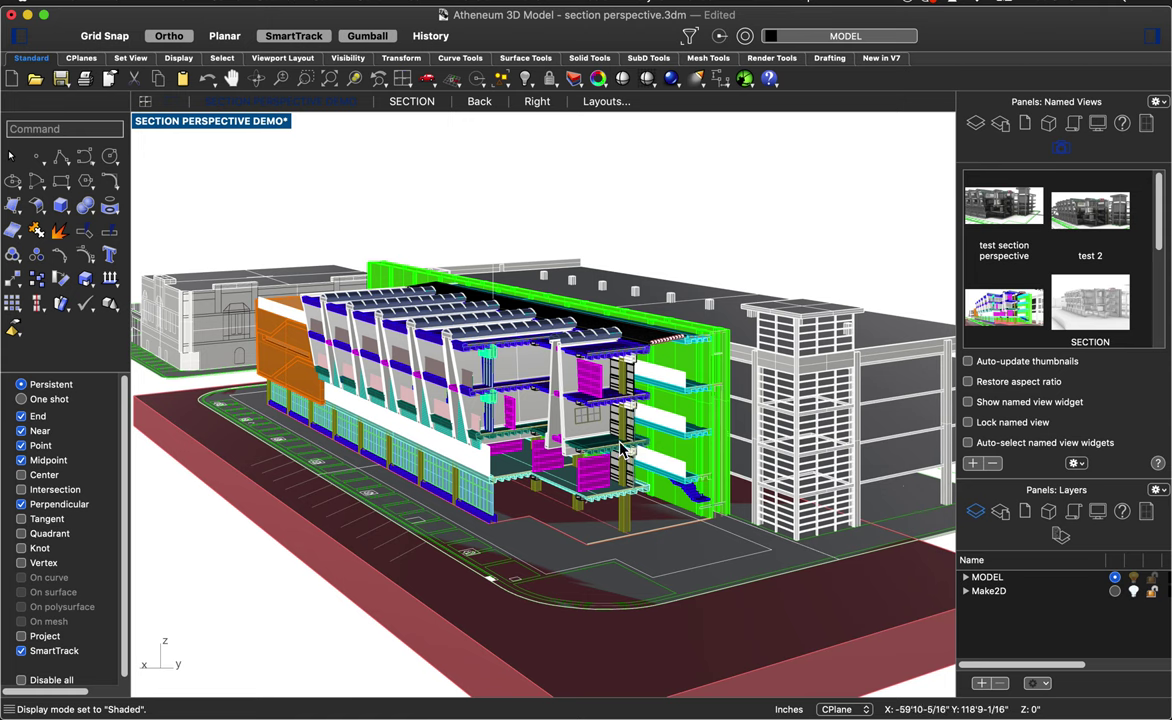
pyautogui.scroll(3, 577, 533)
pyautogui.scroll(5, 577, 533)
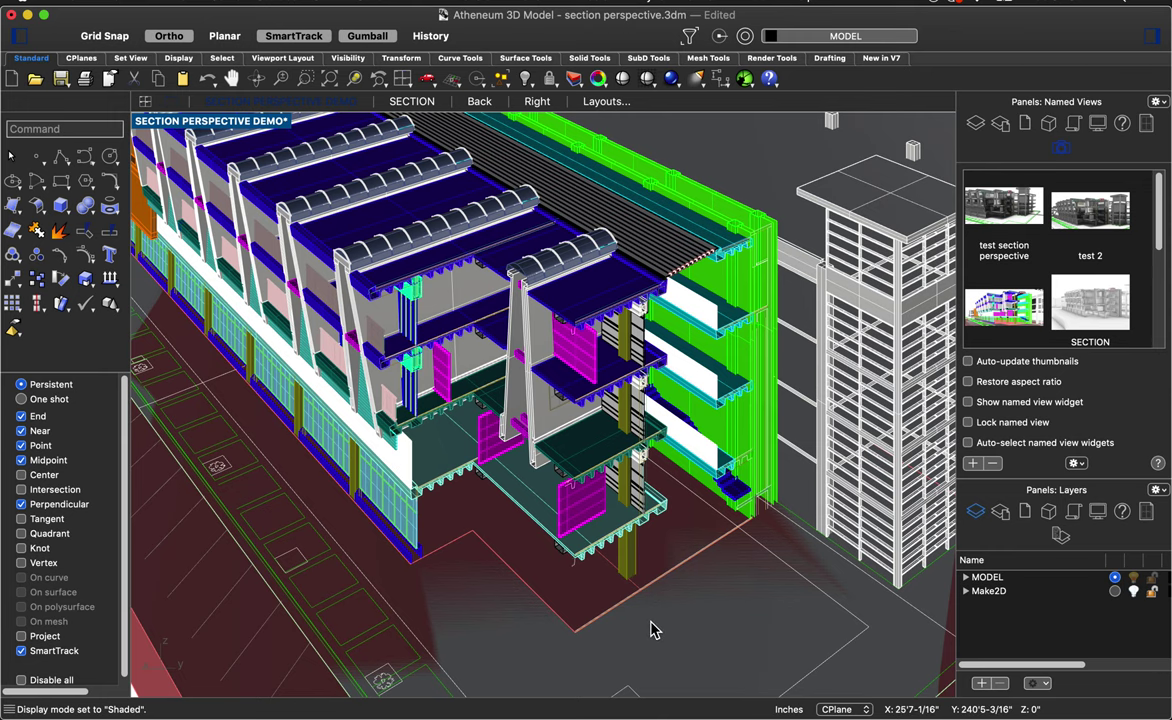
pyautogui.moveTo(605, 570); pyautogui.dragTo(647, 566, button='right')
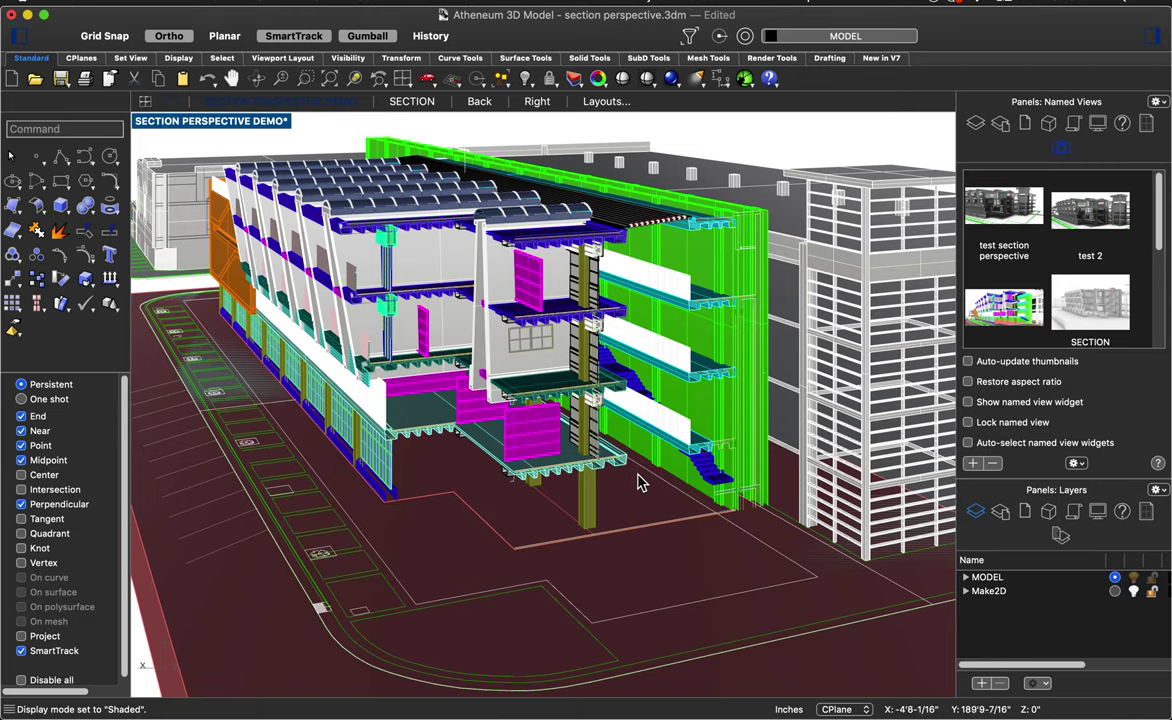
pyautogui.moveTo(637, 472)
pyautogui.mouseDown(button='right')
pyautogui.moveTo(634, 490)
pyautogui.moveTo(570, 490)
pyautogui.moveTo(654, 490)
pyautogui.moveTo(669, 514)
pyautogui.moveTo(617, 515)
pyautogui.moveTo(652, 485)
pyautogui.mouseUp(button='right')
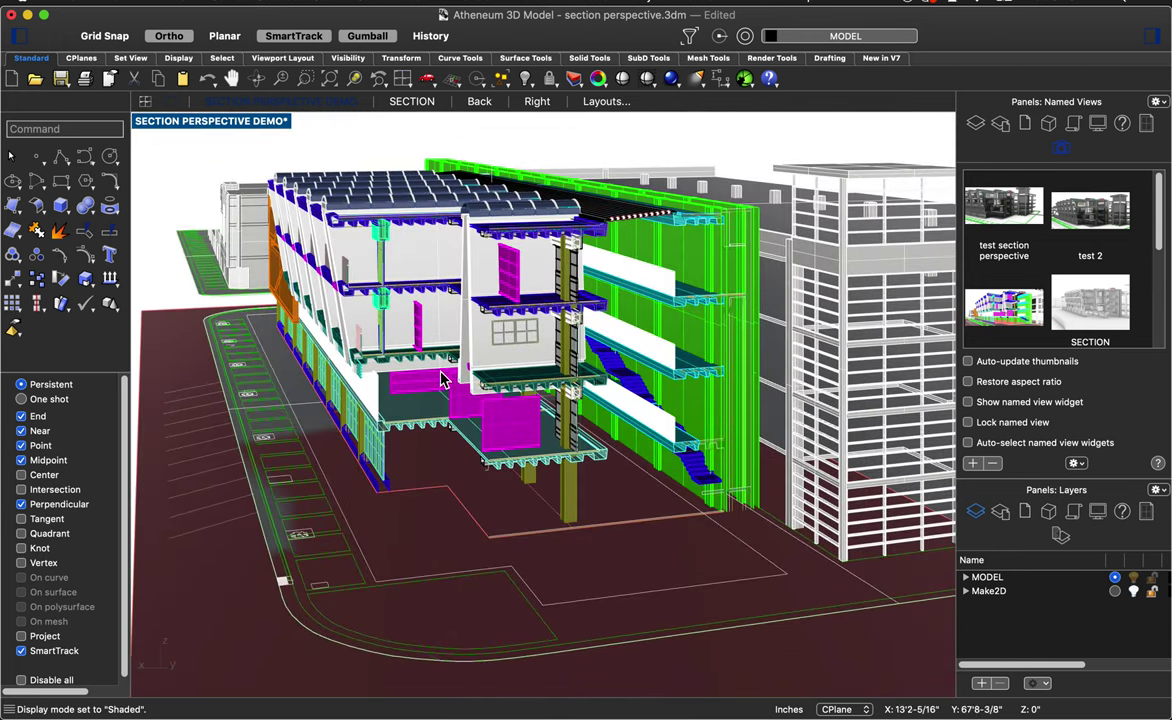
pyautogui.scroll(3, 486, 352)
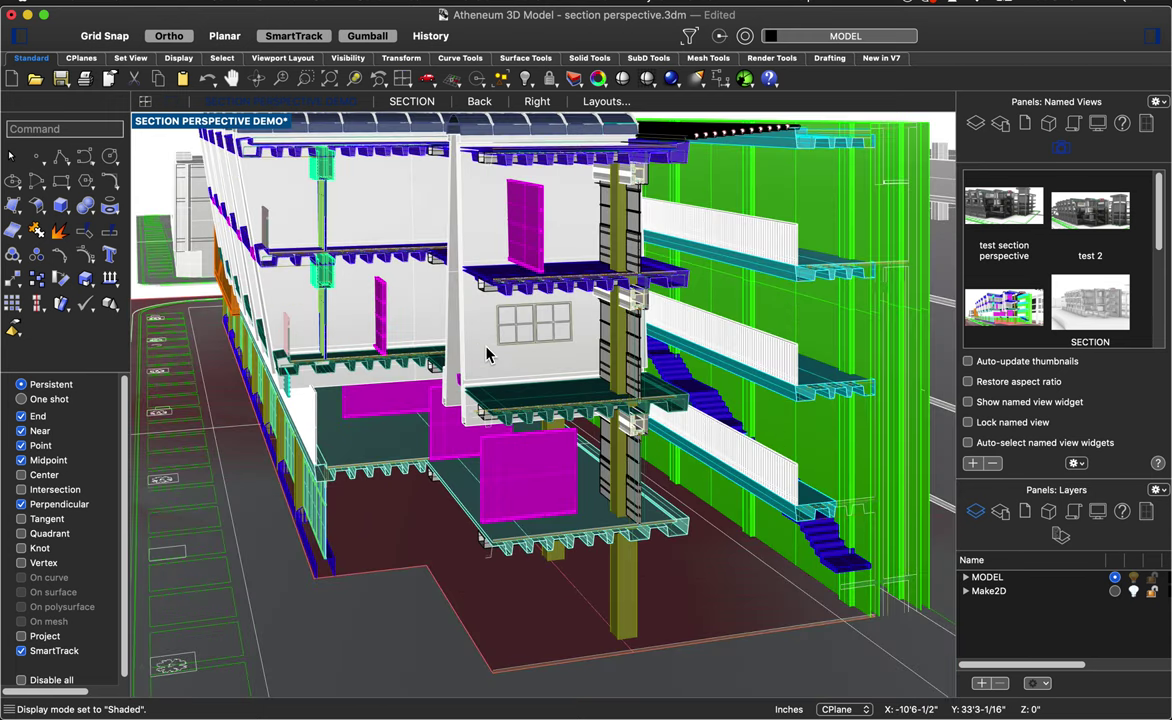
pyautogui.scroll(-3, 486, 352)
pyautogui.moveTo(618, 418); pyautogui.dragTo(755, 513, button='right')
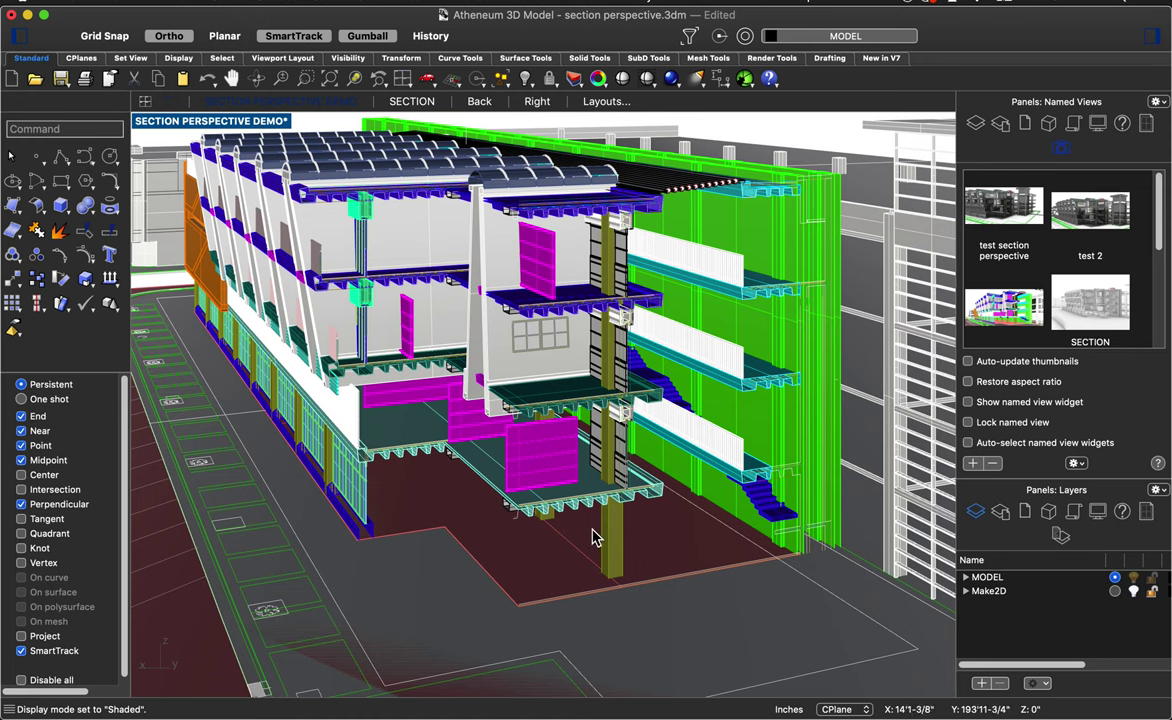
pyautogui.moveTo(595, 525); pyautogui.dragTo(432, 322, button='right')
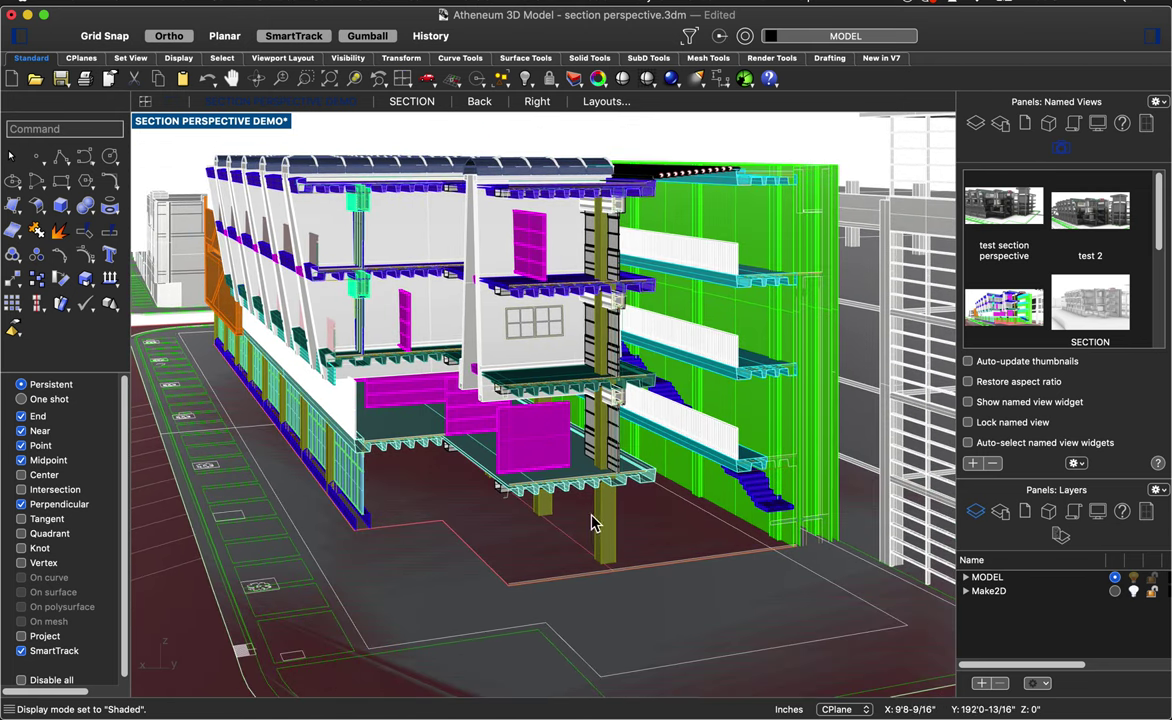
pyautogui.scroll(2, 430, 321)
pyautogui.scroll(-2, 427, 321)
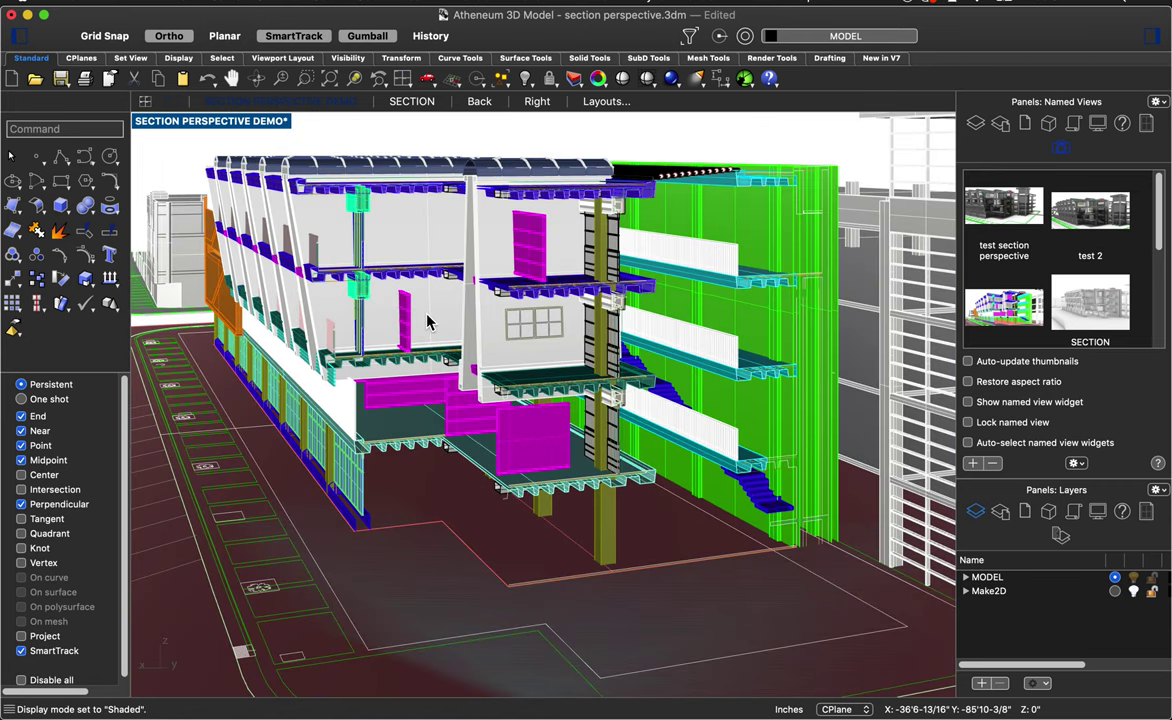
pyautogui.hscroll(-5, 450, 332)
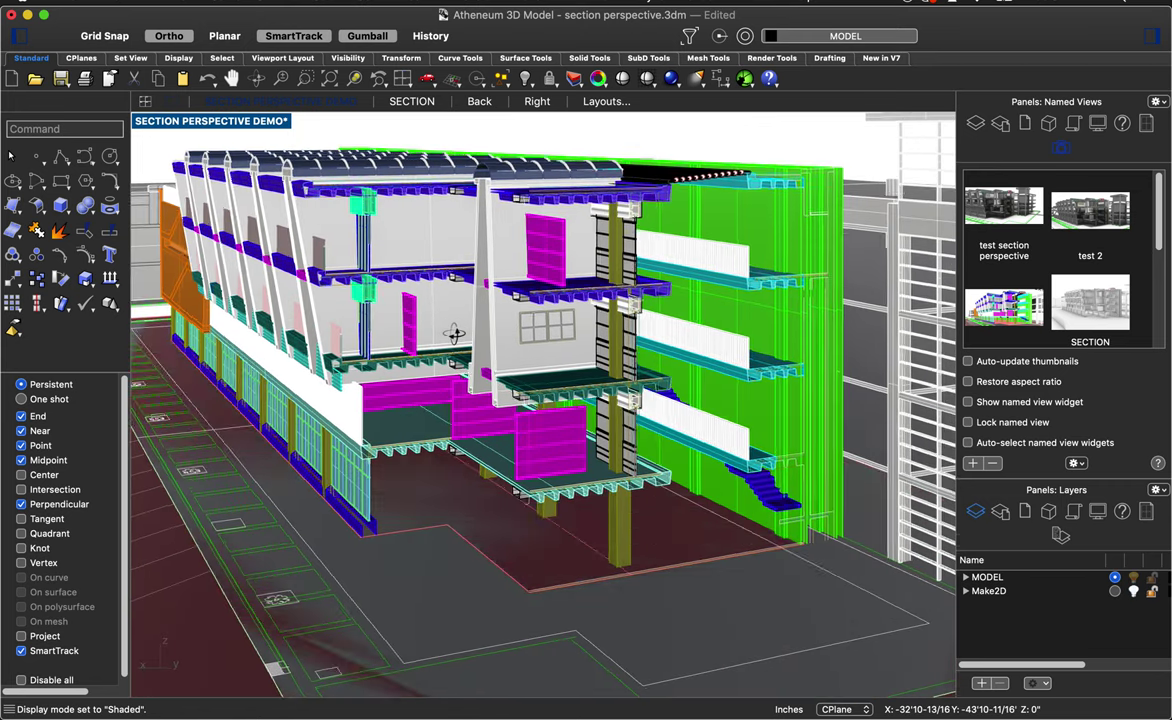
pyautogui.scroll(-5, 455, 337)
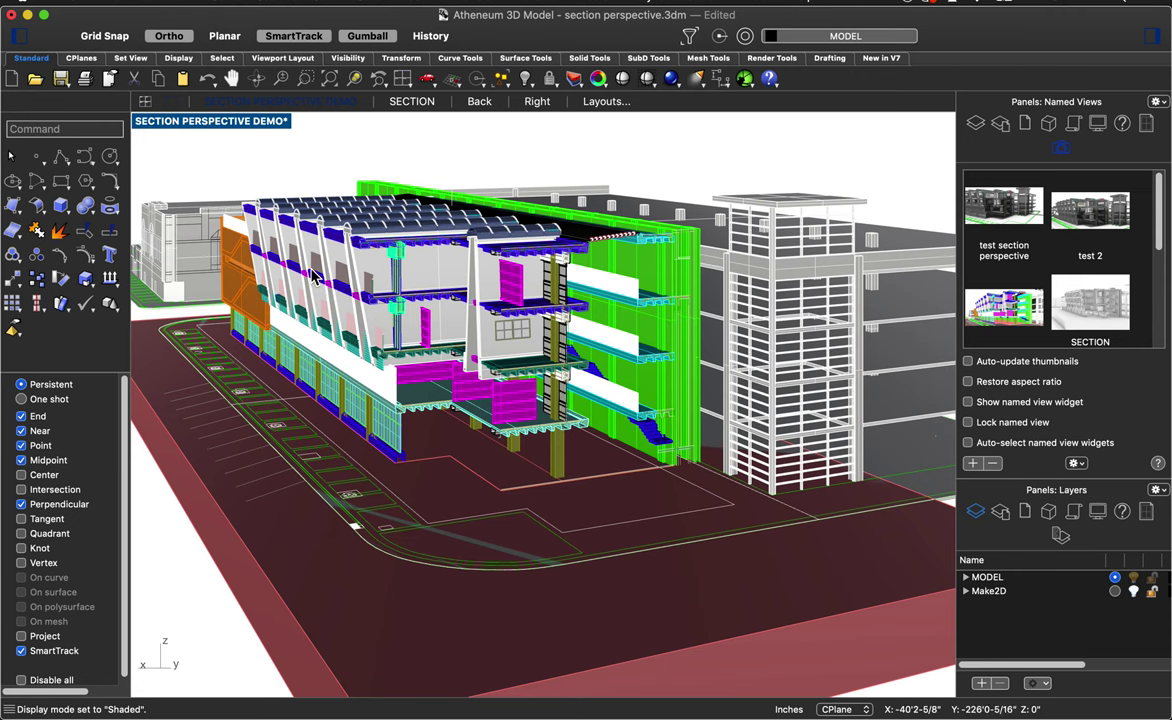
pyautogui.scroll(2, 314, 277)
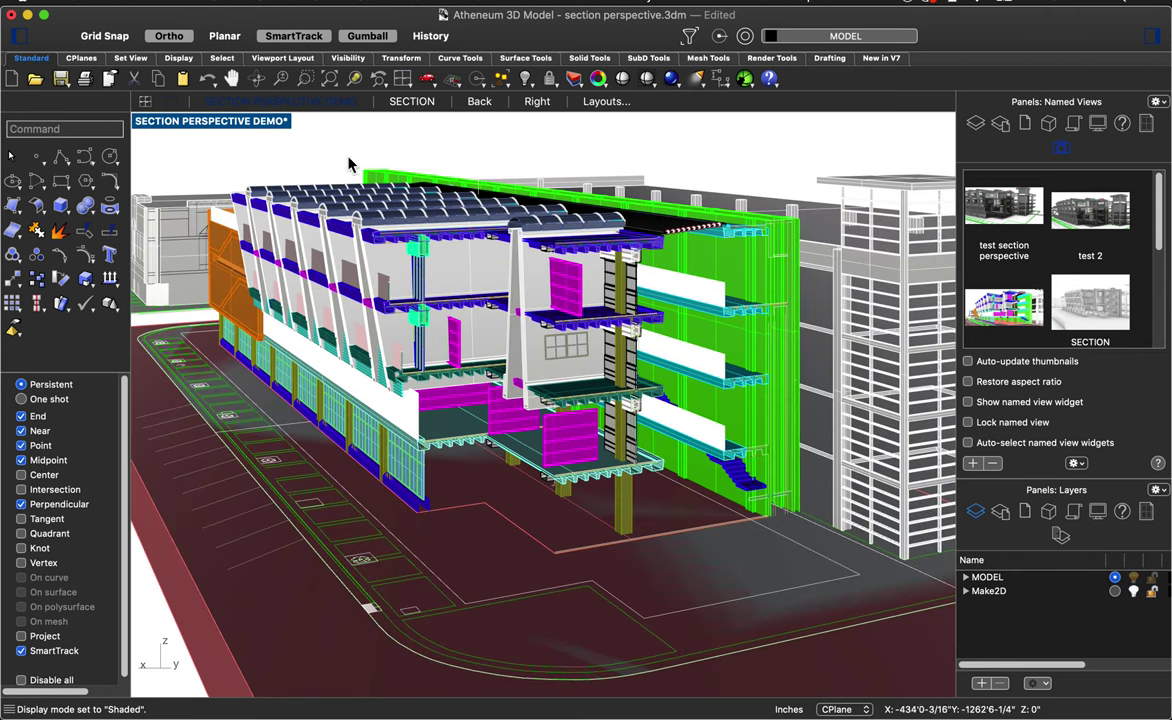
pyautogui.click(200, 121)
# - Toggle to four viewports and back to the maximized section perspective, showing its display modes
pyautogui.moveTo(281, 450)
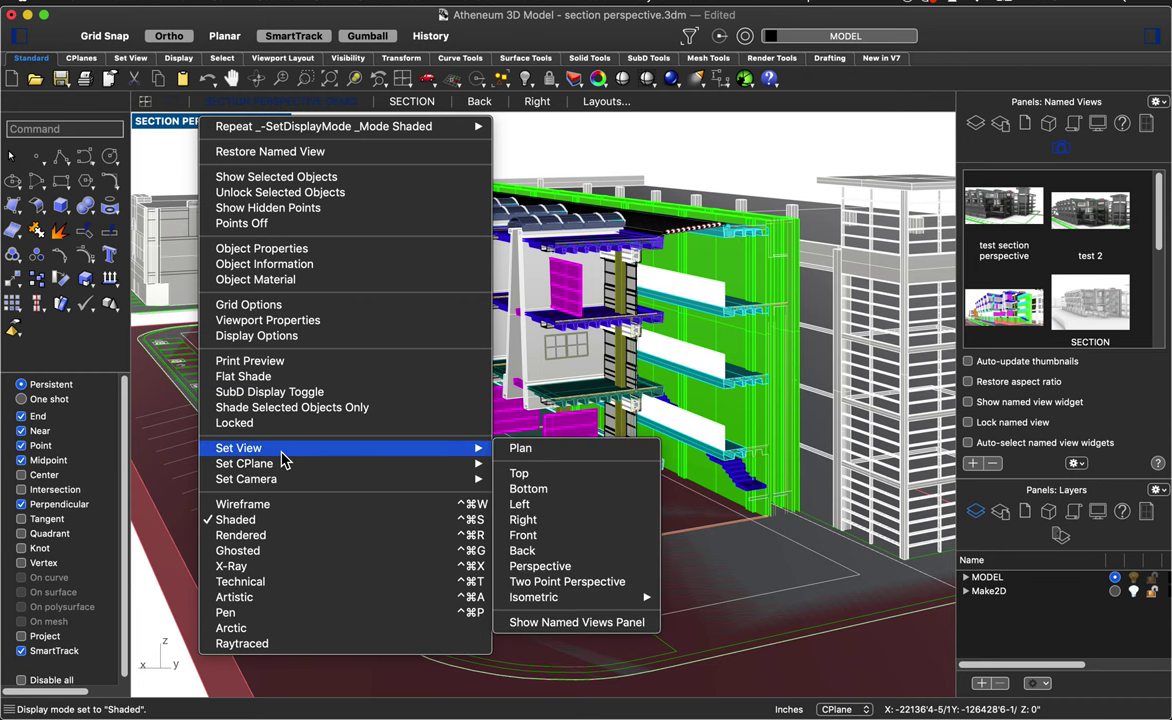
pyautogui.click(140, 131)
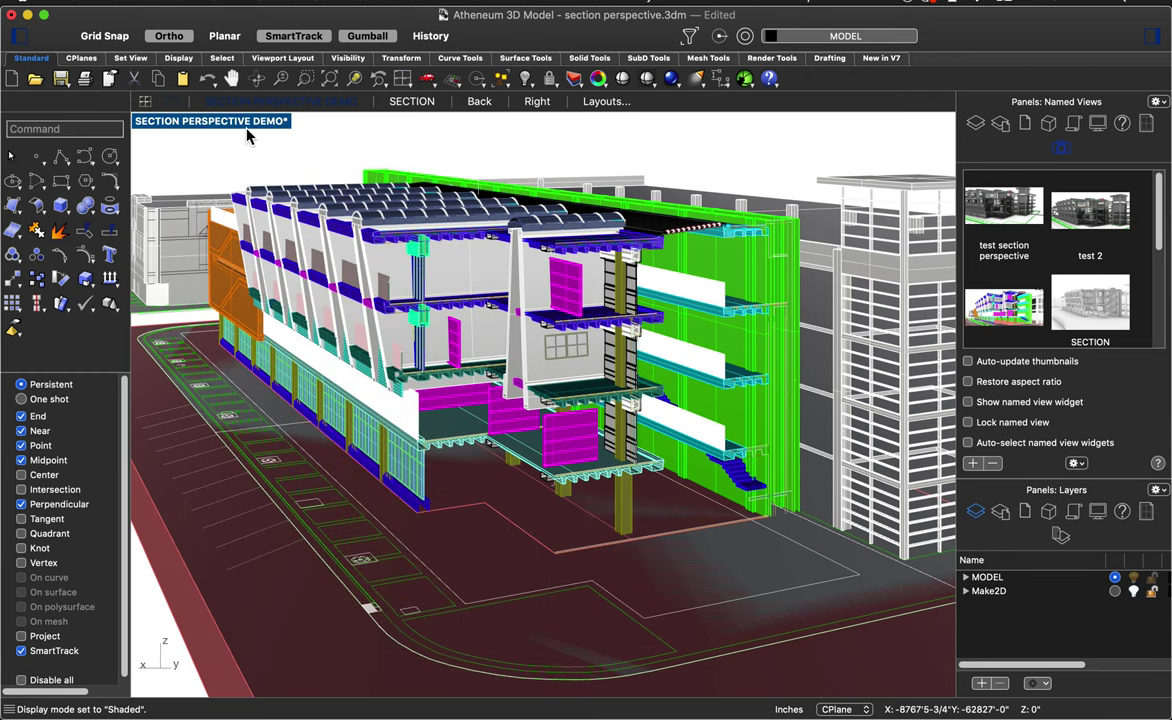
pyautogui.click(182, 100)
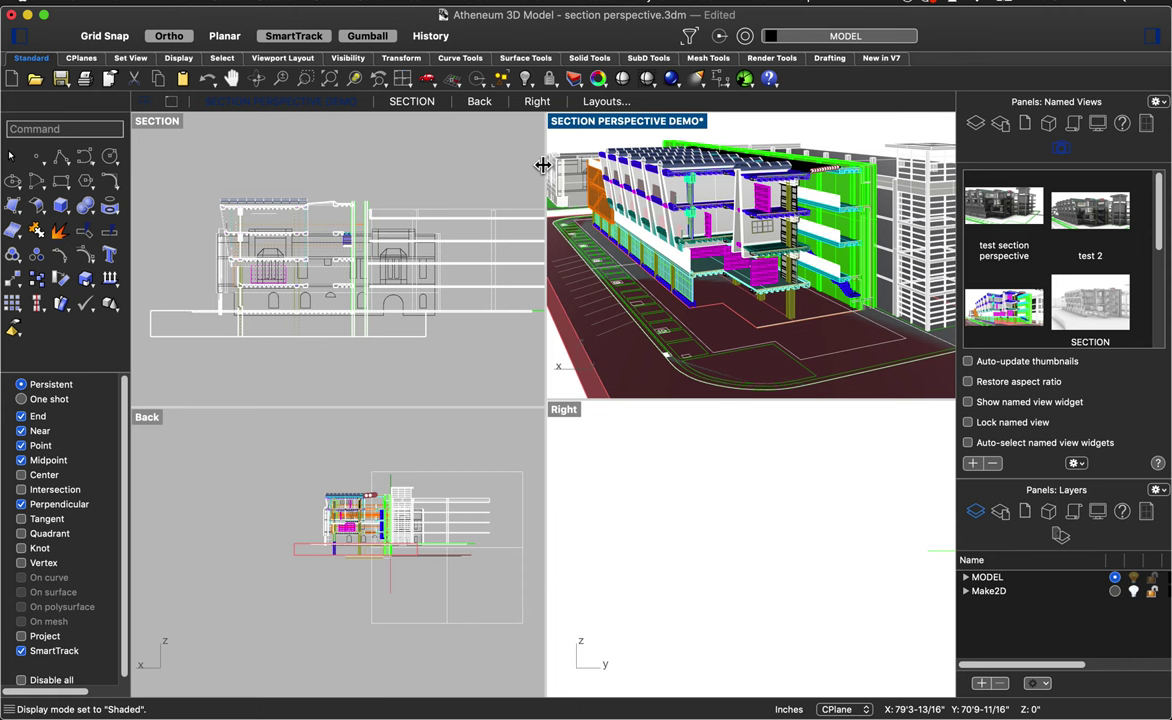
pyautogui.click(171, 101)
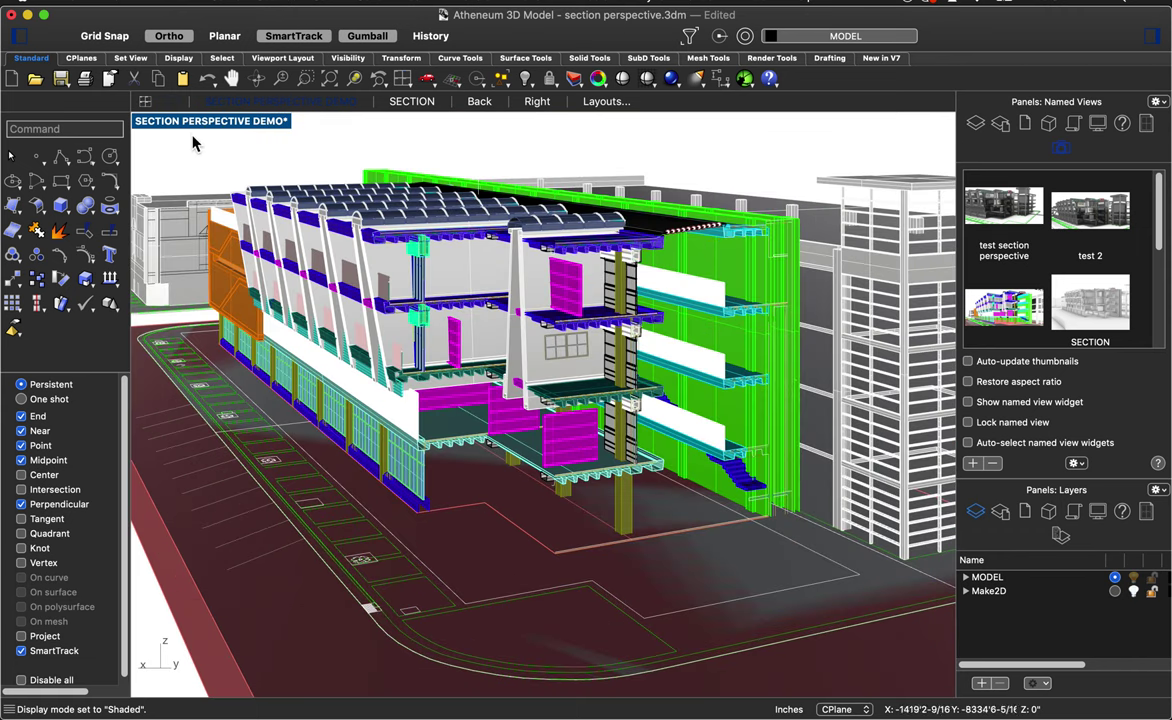
pyautogui.rightClick(183, 128)
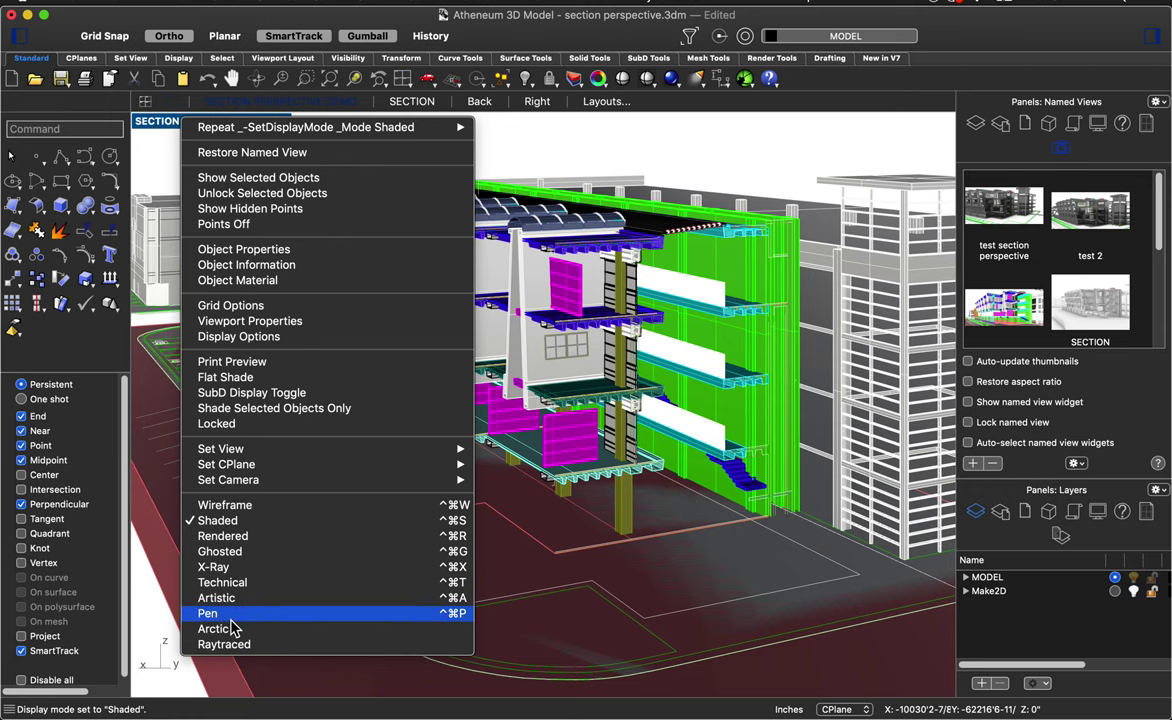
# - Apply Arctic display mode and orbit the section perspective to a closer, frontal angle
pyautogui.press('Escape')
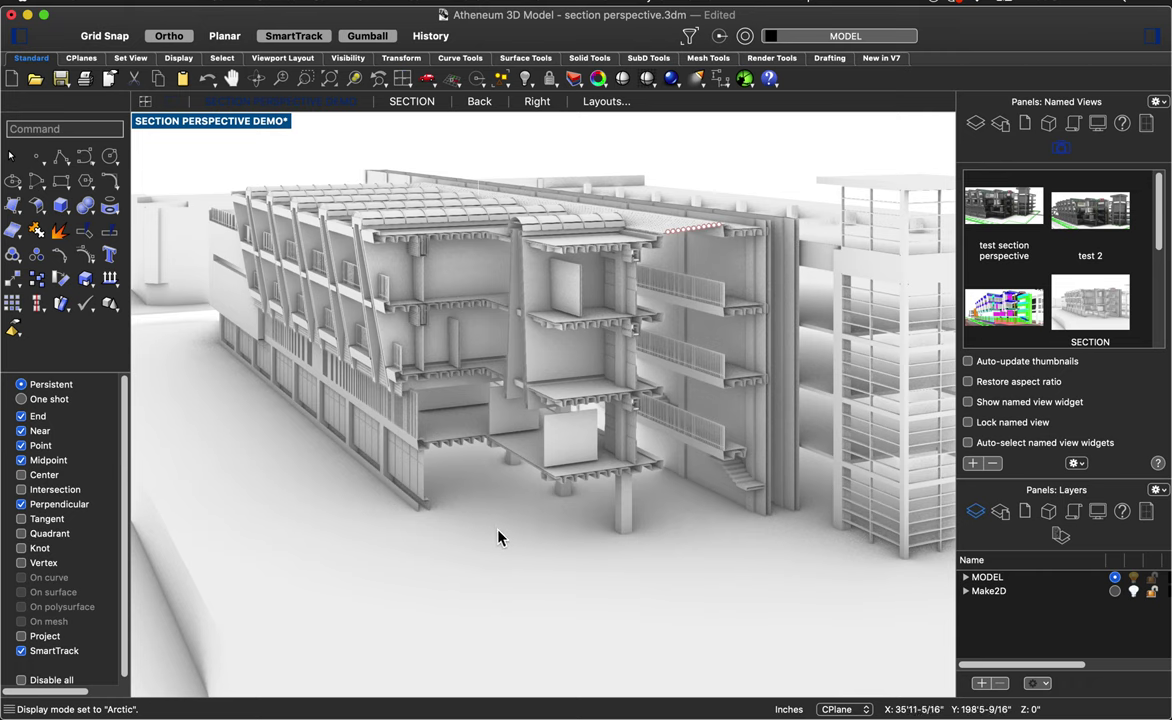
pyautogui.moveTo(670, 557); pyautogui.dragTo(672, 541, button='right')
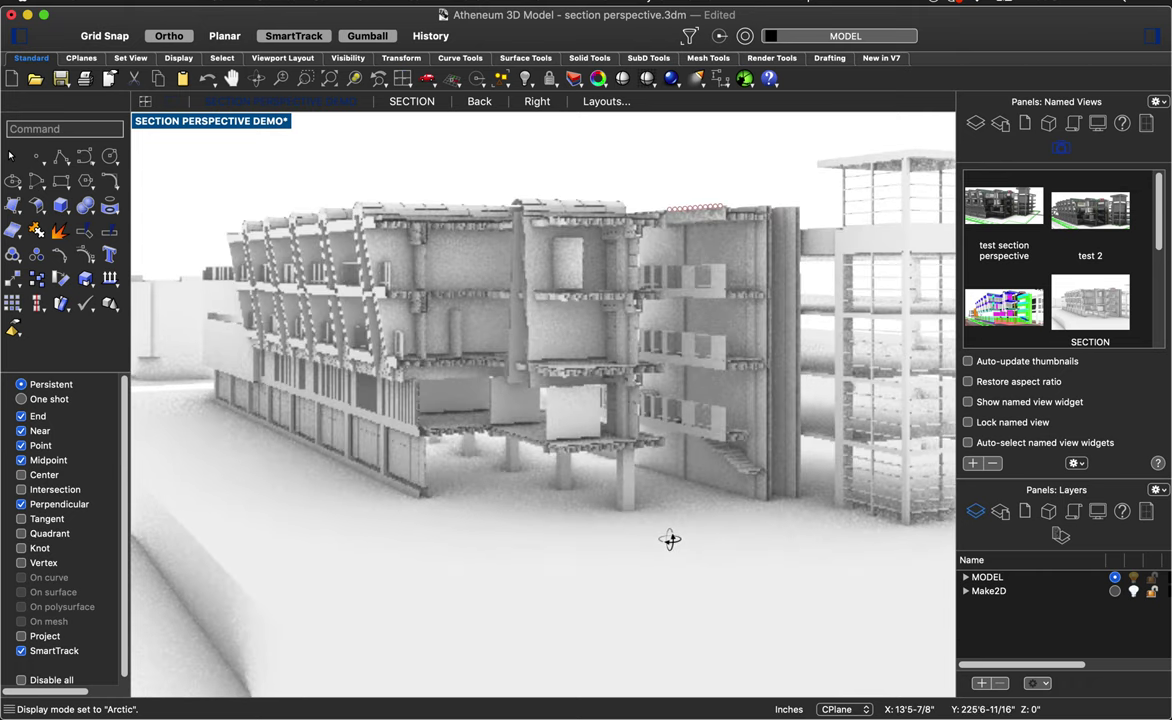
pyautogui.scroll(2, 705, 398)
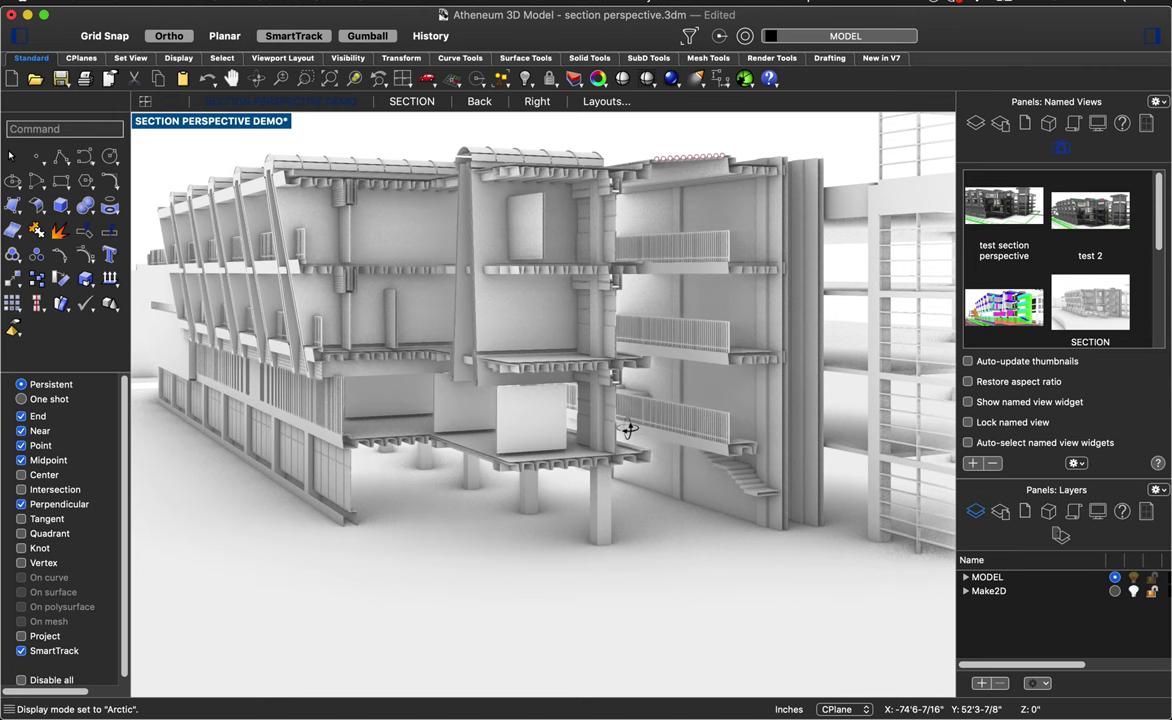
pyautogui.moveTo(628, 430); pyautogui.dragTo(450, 412, button='right')
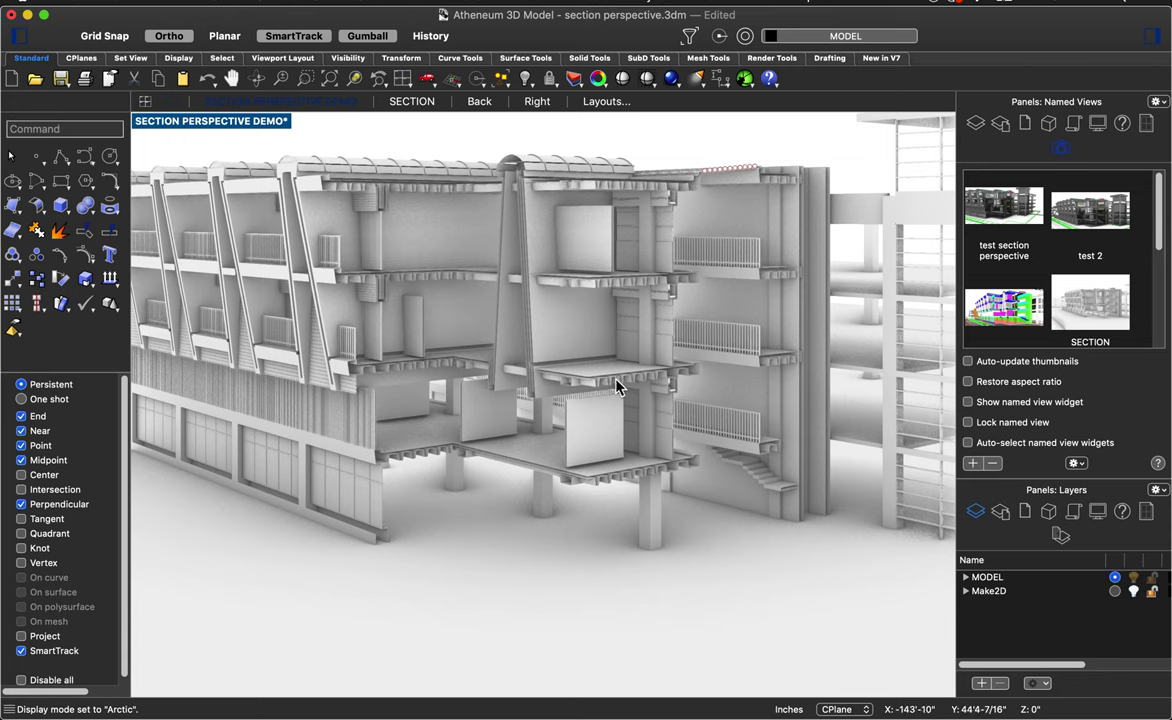
pyautogui.moveTo(609, 379); pyautogui.dragTo(604, 383, button='right')
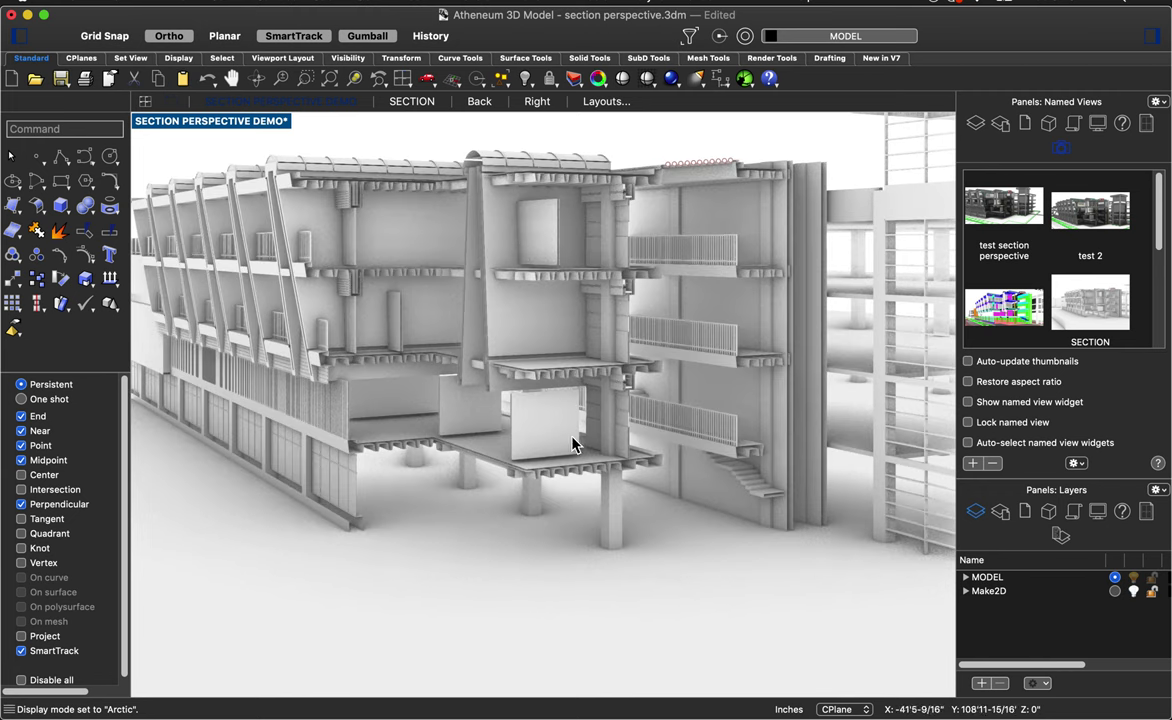
pyautogui.click(157, 123)
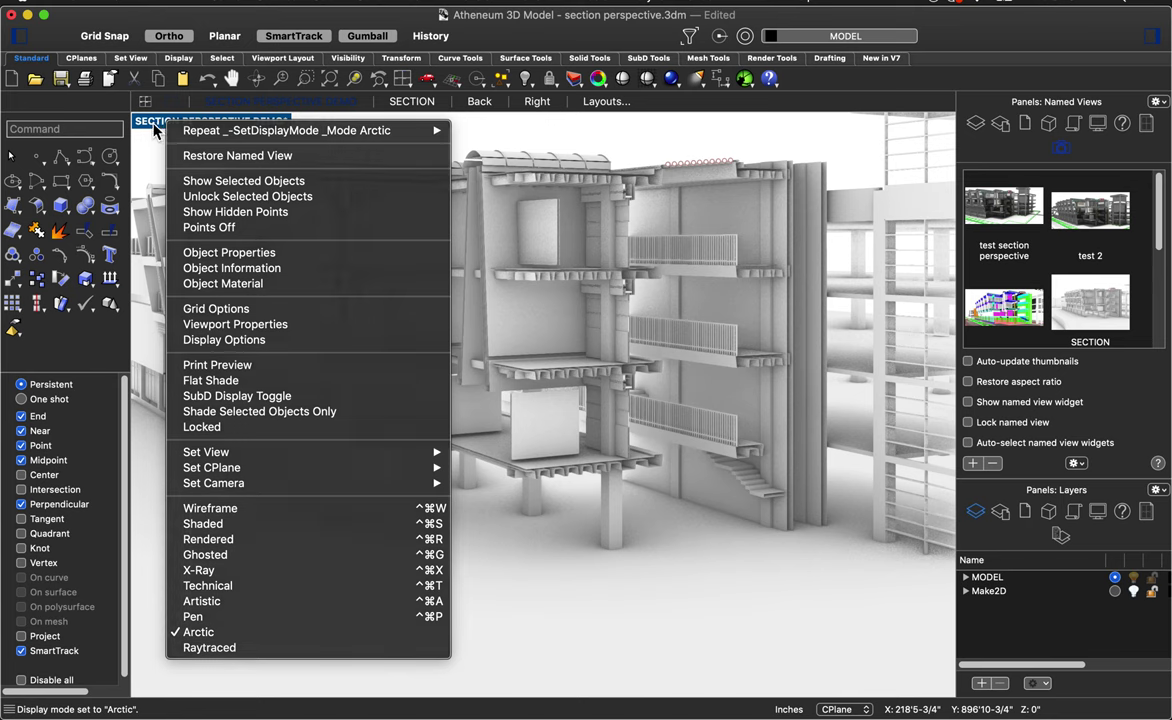
pyautogui.click(221, 340)
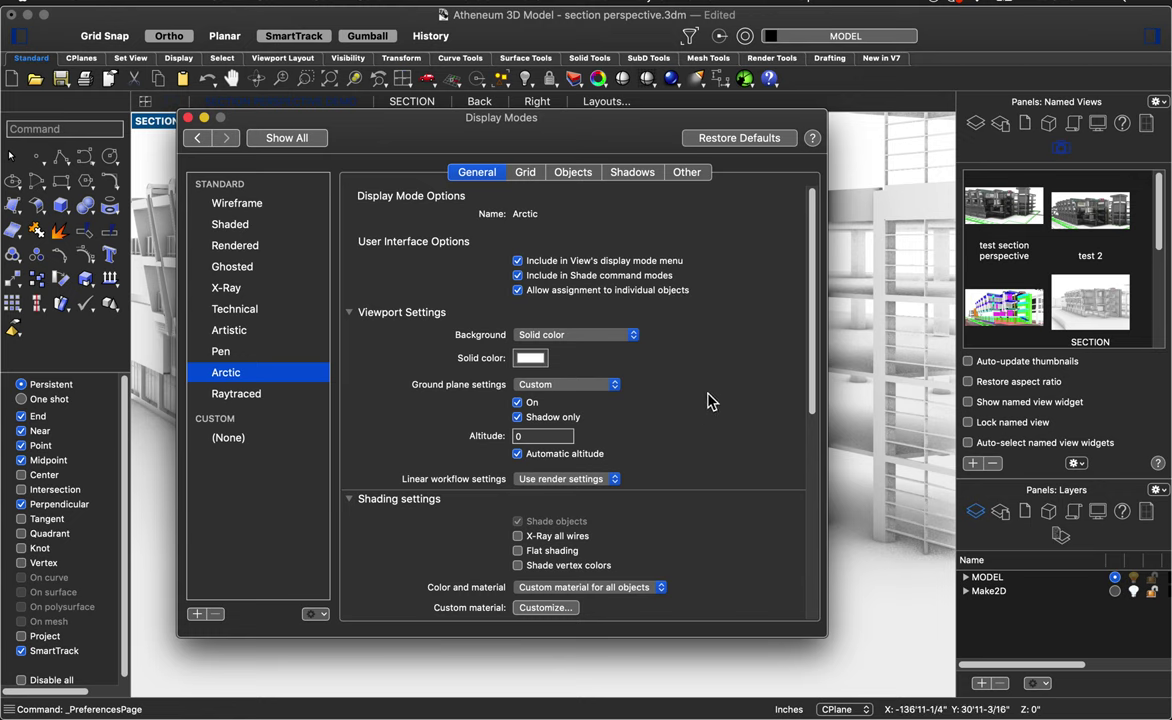
pyautogui.click(540, 335)
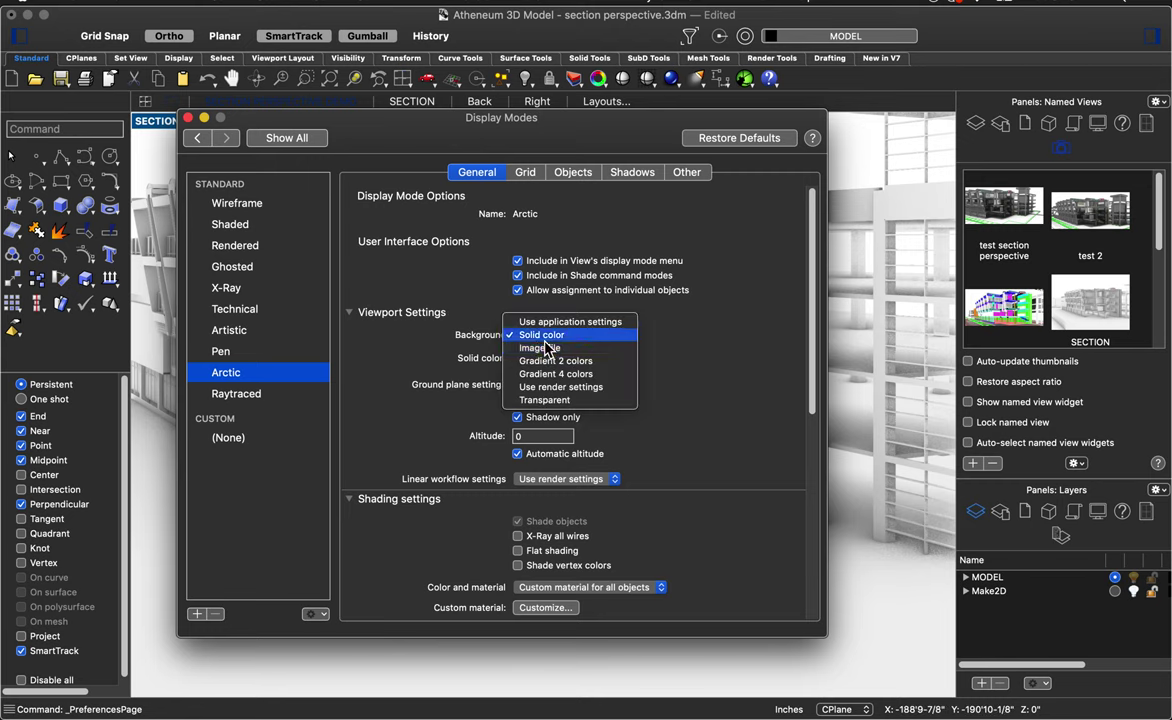
pyautogui.click(540, 335)
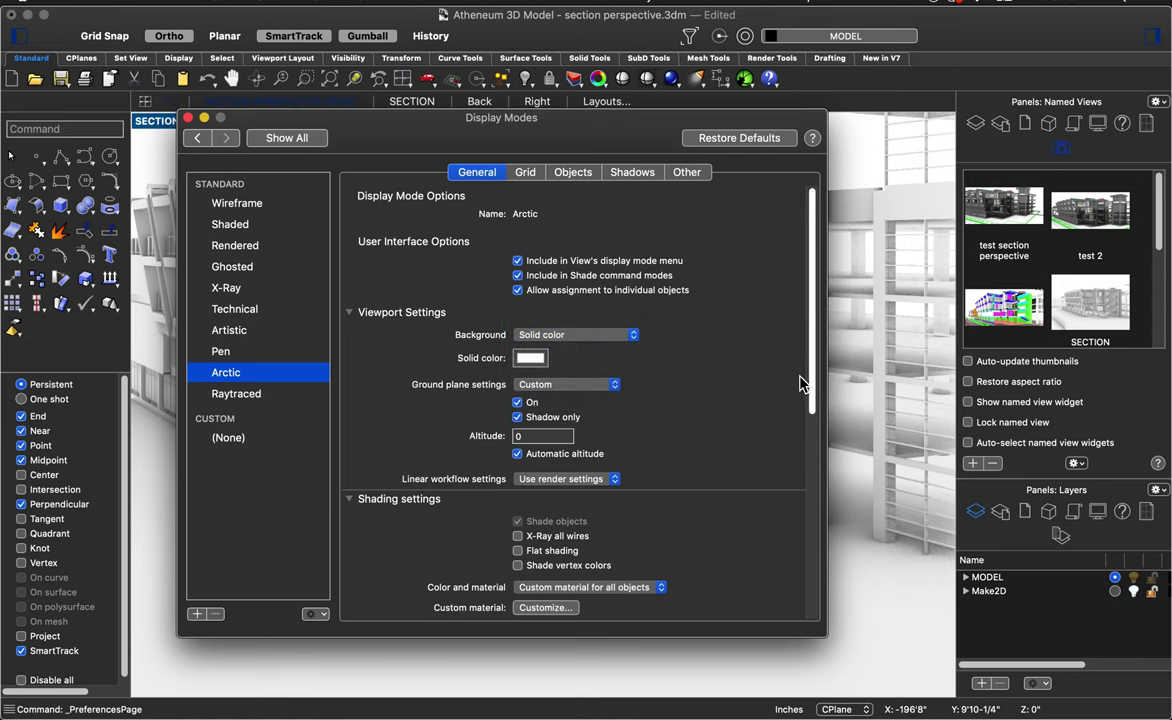
pyautogui.moveTo(815, 394); pyautogui.dragTo(815, 412)
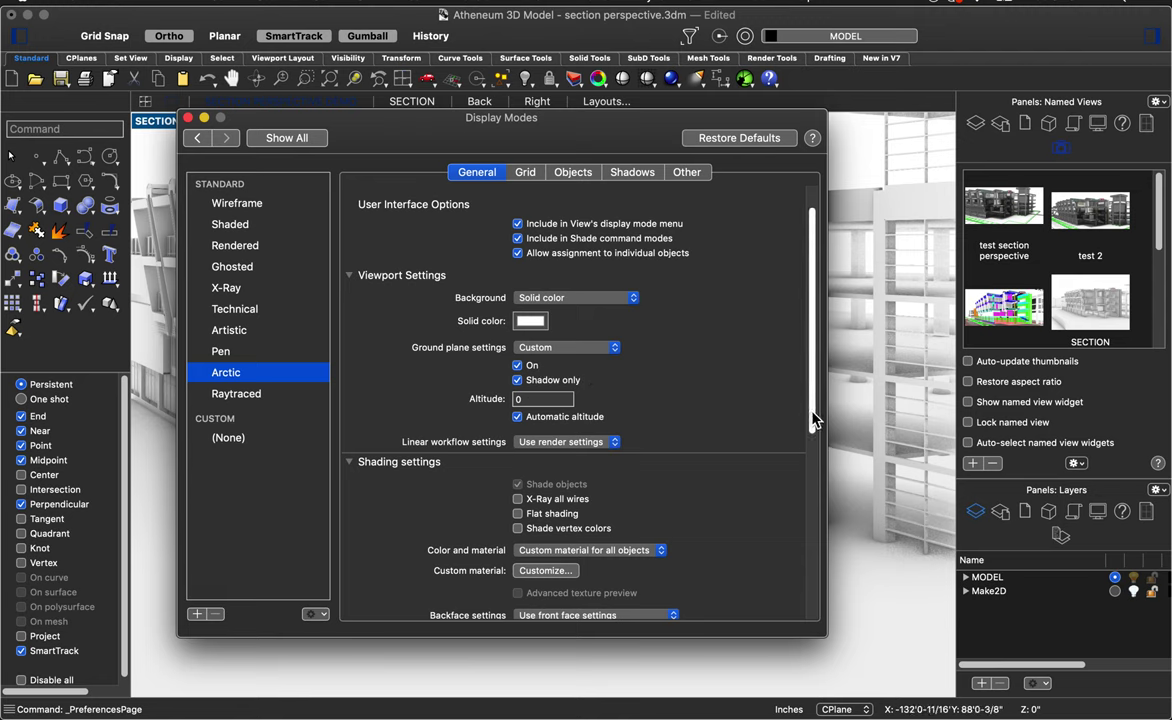
pyautogui.scroll(-3, 815, 420)
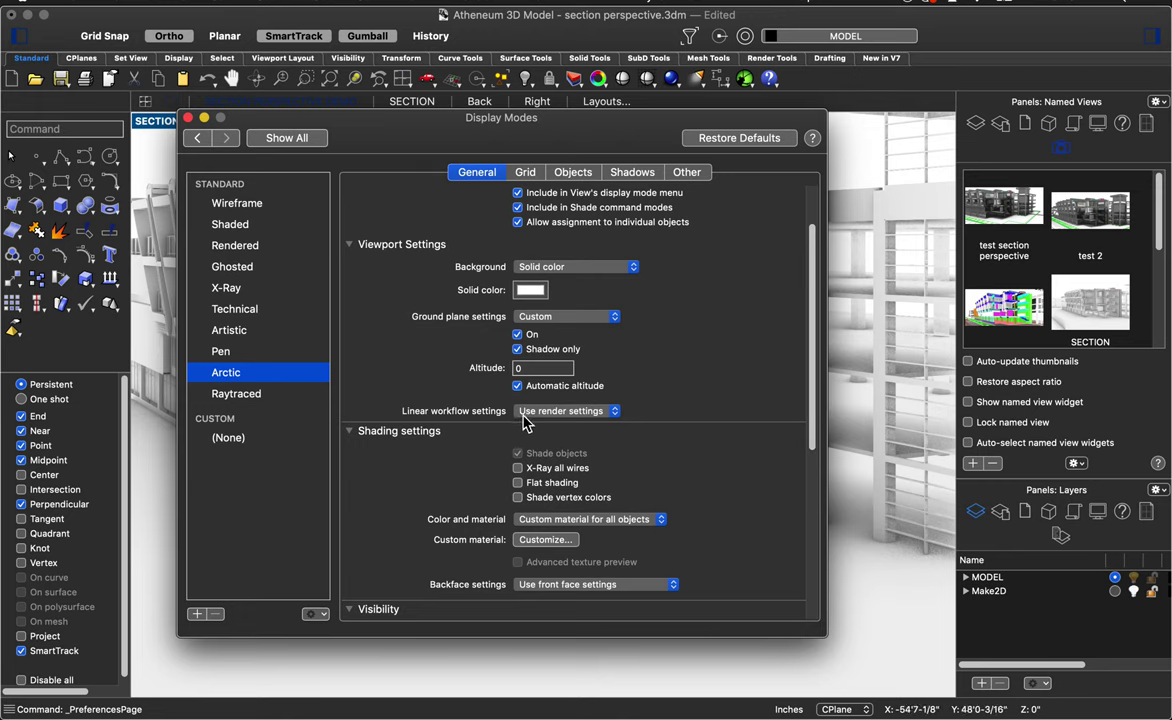
pyautogui.scroll(-1, 812, 450)
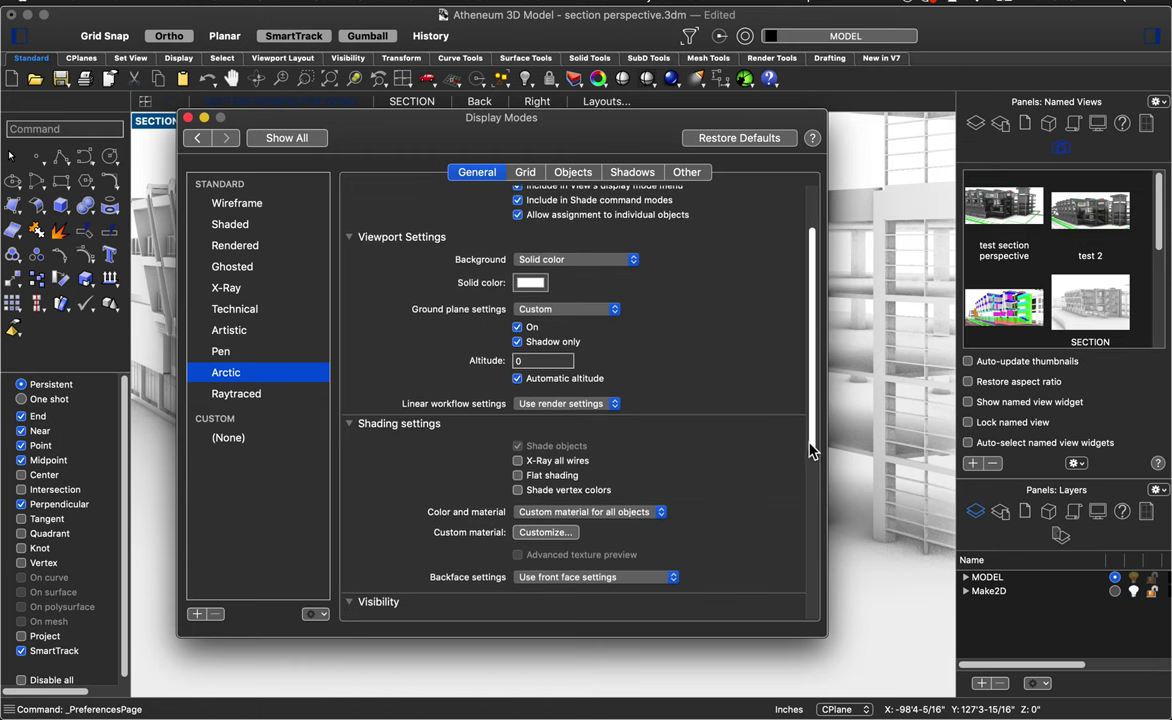
pyautogui.moveTo(812, 450); pyautogui.dragTo(811, 490)
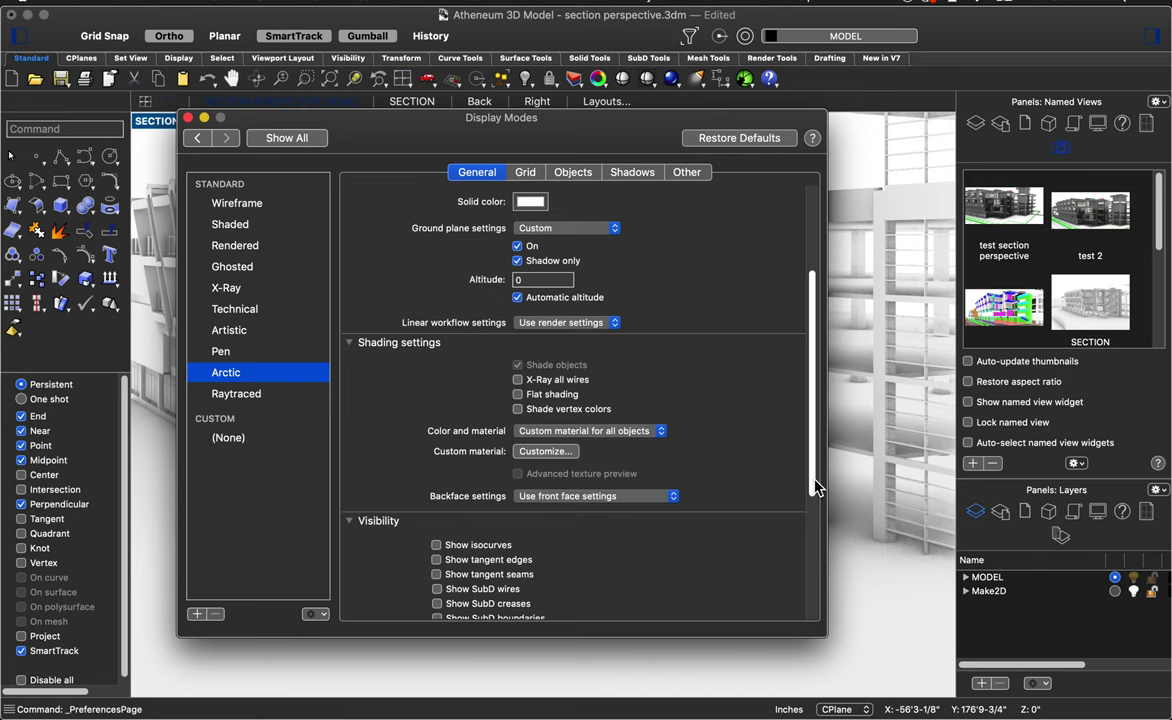
pyautogui.scroll(-5, 815, 487)
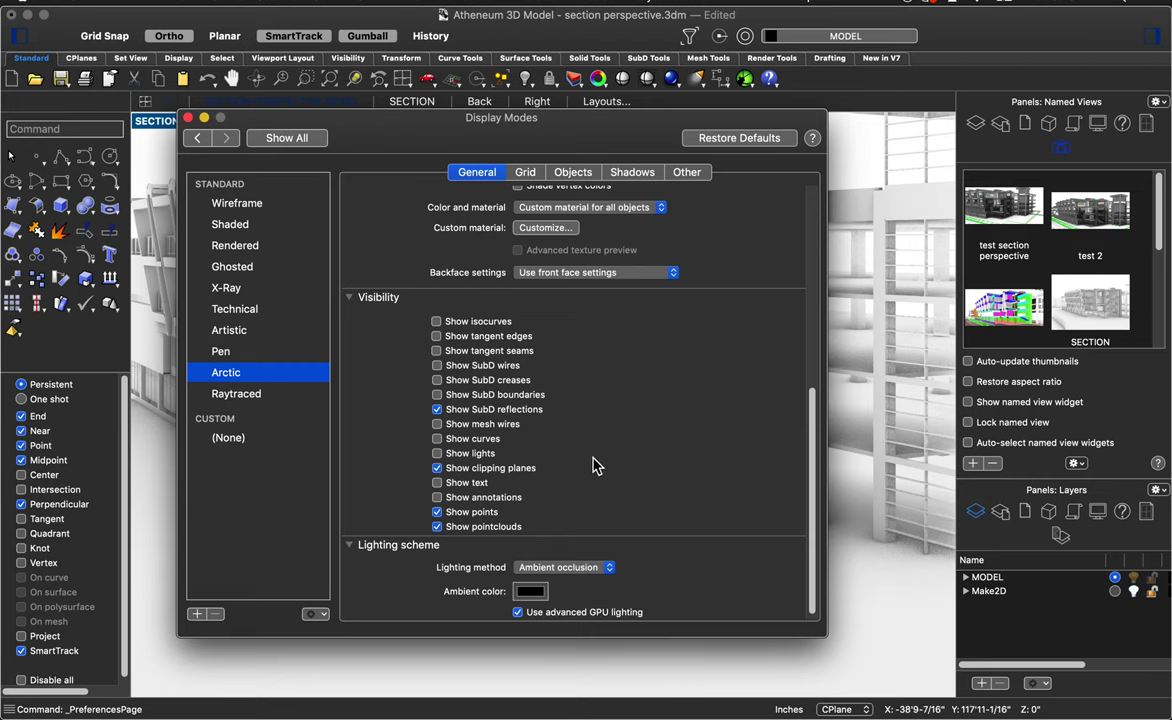
pyautogui.scroll(-1, 590, 470)
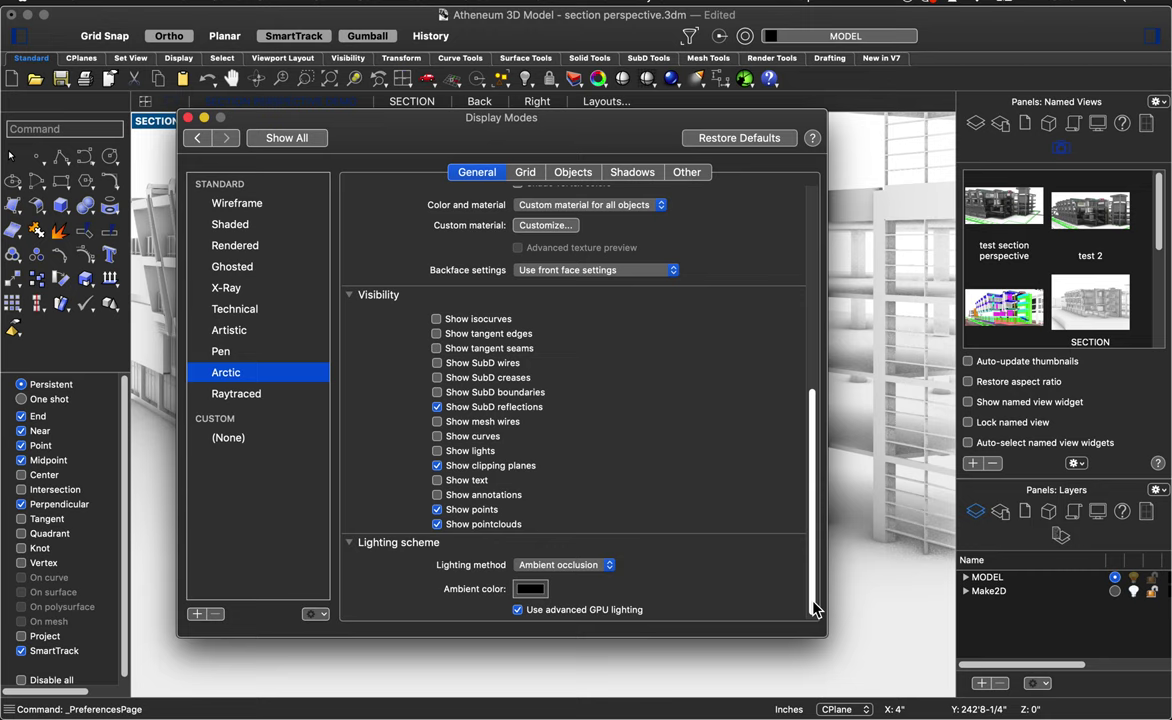
pyautogui.moveTo(814, 608); pyautogui.dragTo(832, 360)
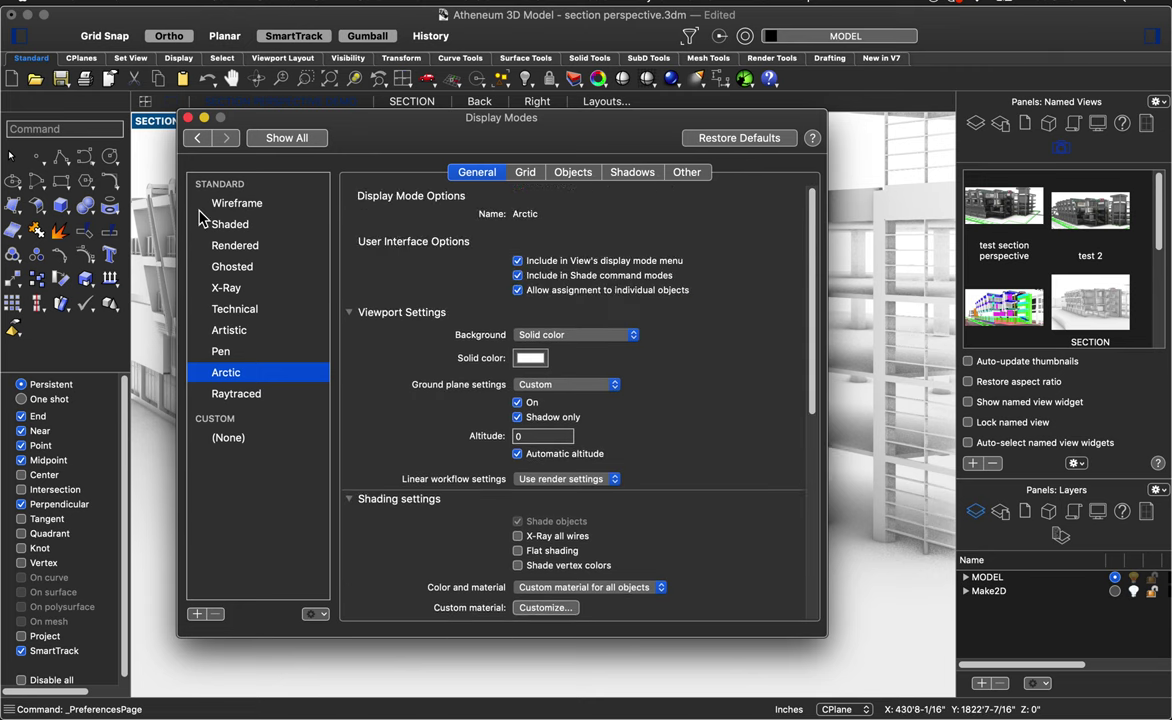
pyautogui.click(187, 118)
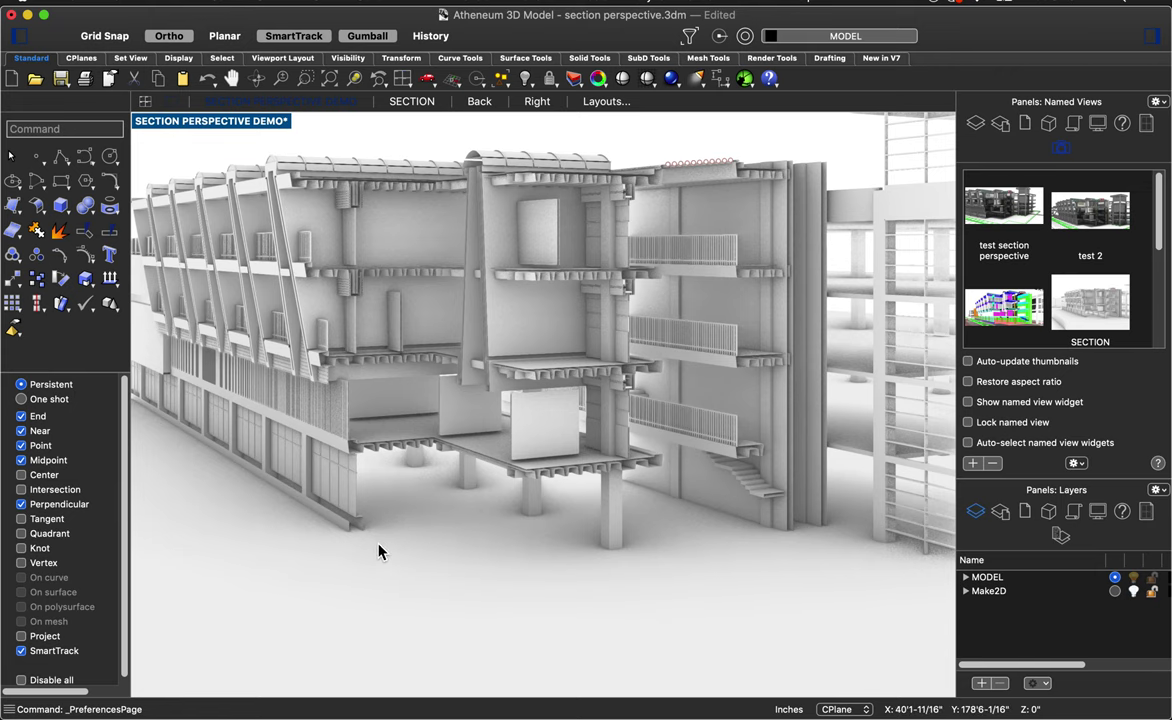
# - Zoom out until the whole building and the neighbouring tower fit in the perspective view
pyautogui.scroll(-3, 549, 373)
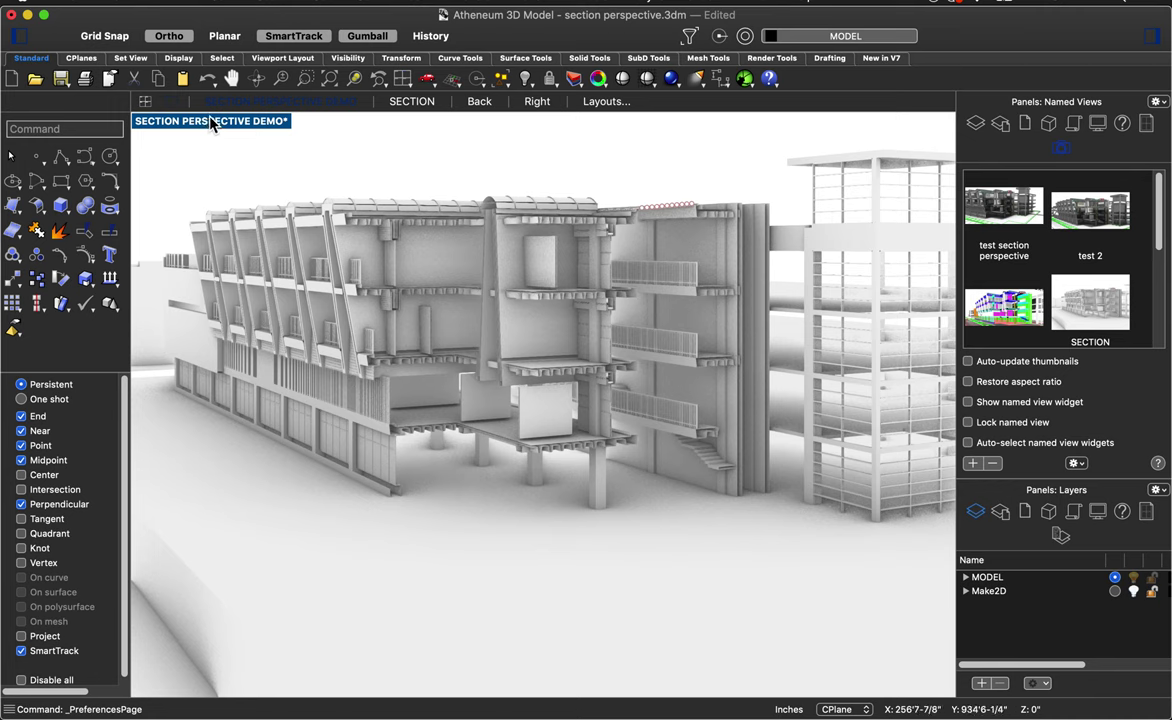
# - Scroll the Named Views panel to the SECTION PERSPECTIVE DEMO thumbnail and start saving a new view
pyautogui.rightClick(205, 128)
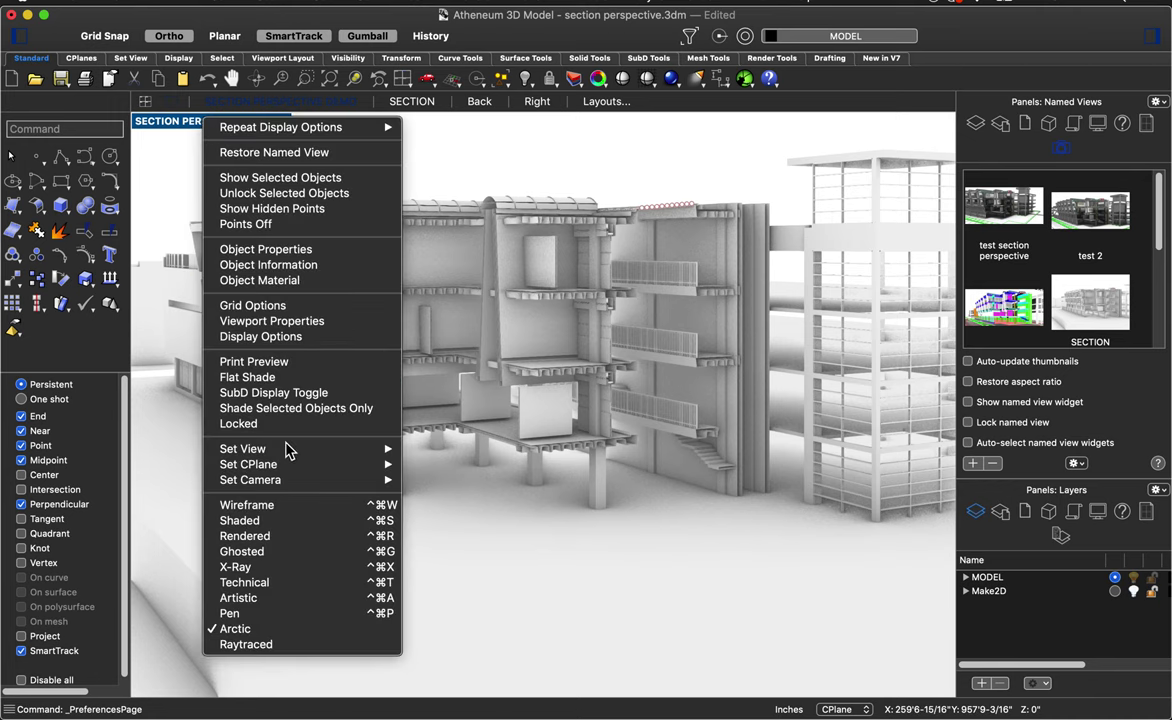
pyautogui.moveTo(286, 451)
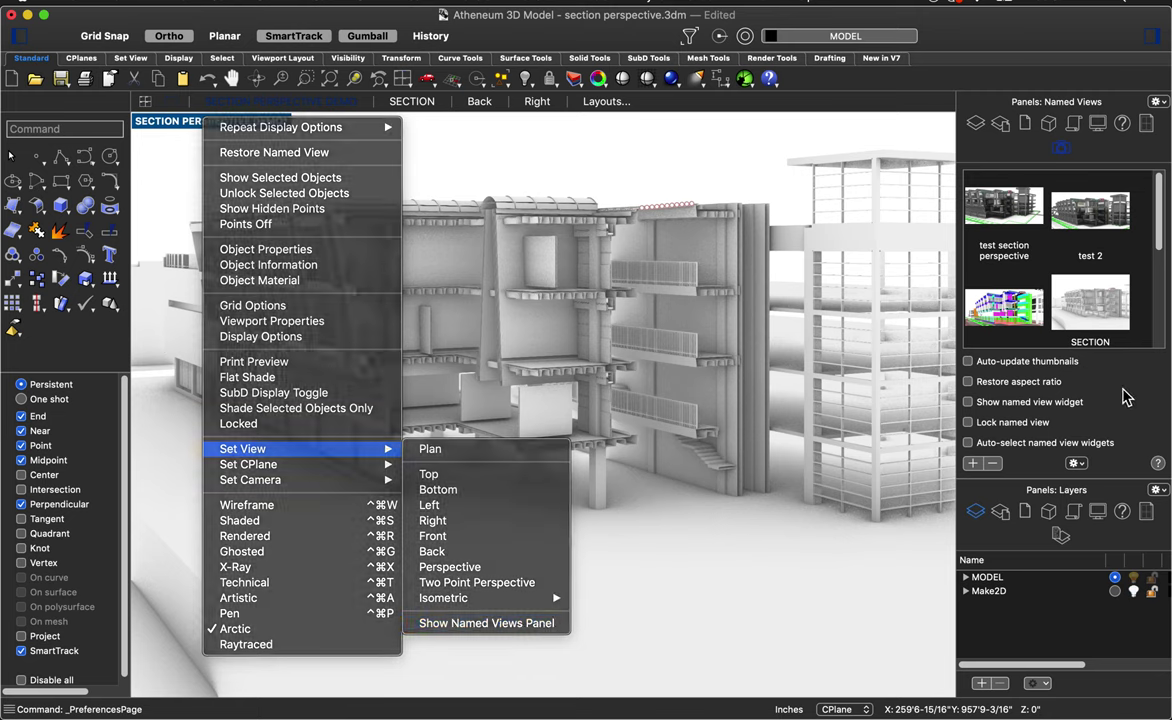
pyautogui.click(1028, 357)
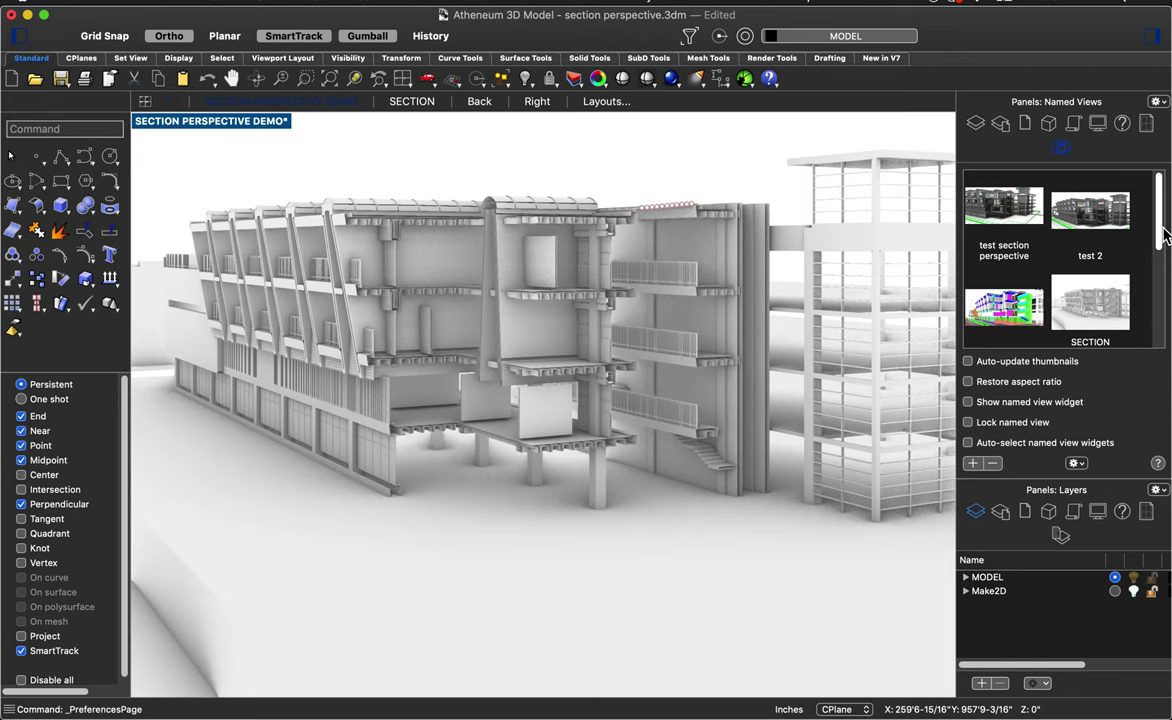
pyautogui.moveTo(1163, 232); pyautogui.dragTo(1150, 347)
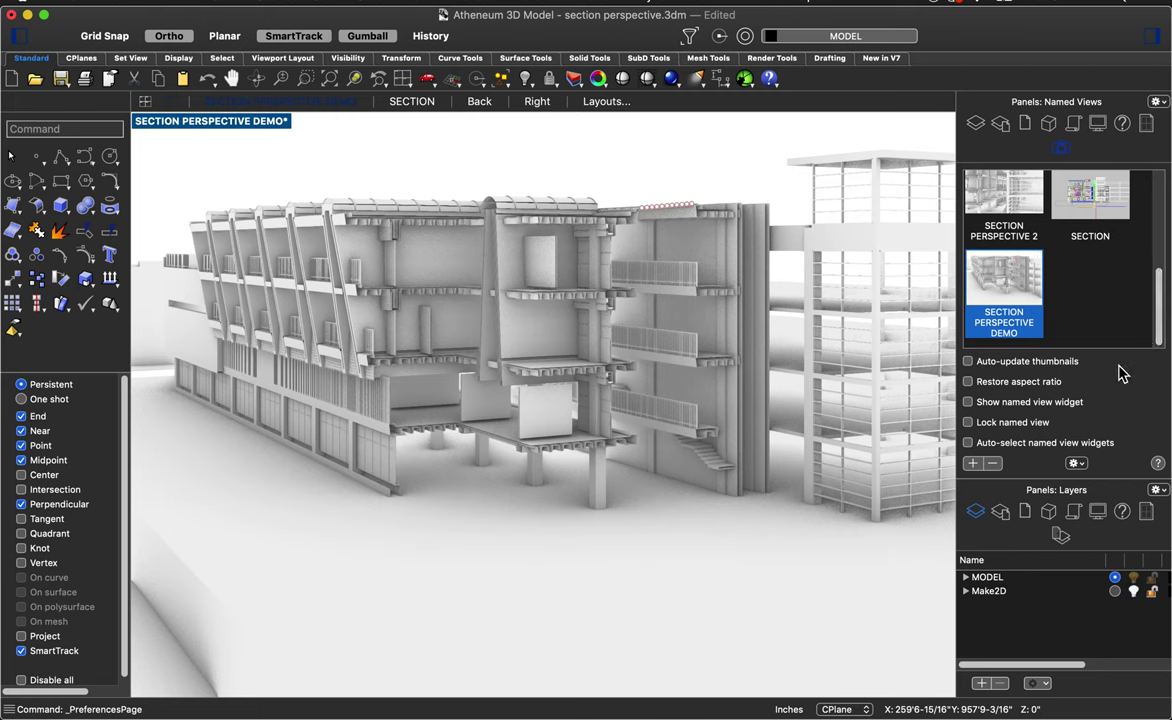
pyautogui.click(972, 464)
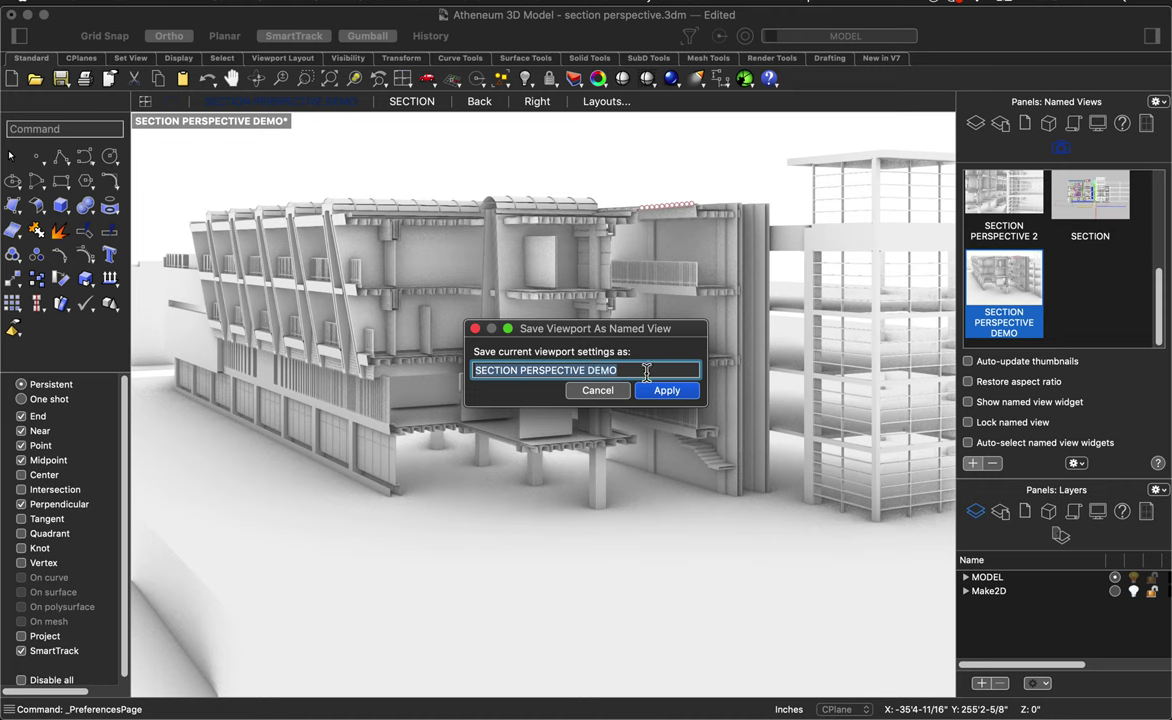
# - Append ' 2' to the suggested name and apply, saving SECTION PERSPECTIVE DEMO 2
pyautogui.click(640, 370)
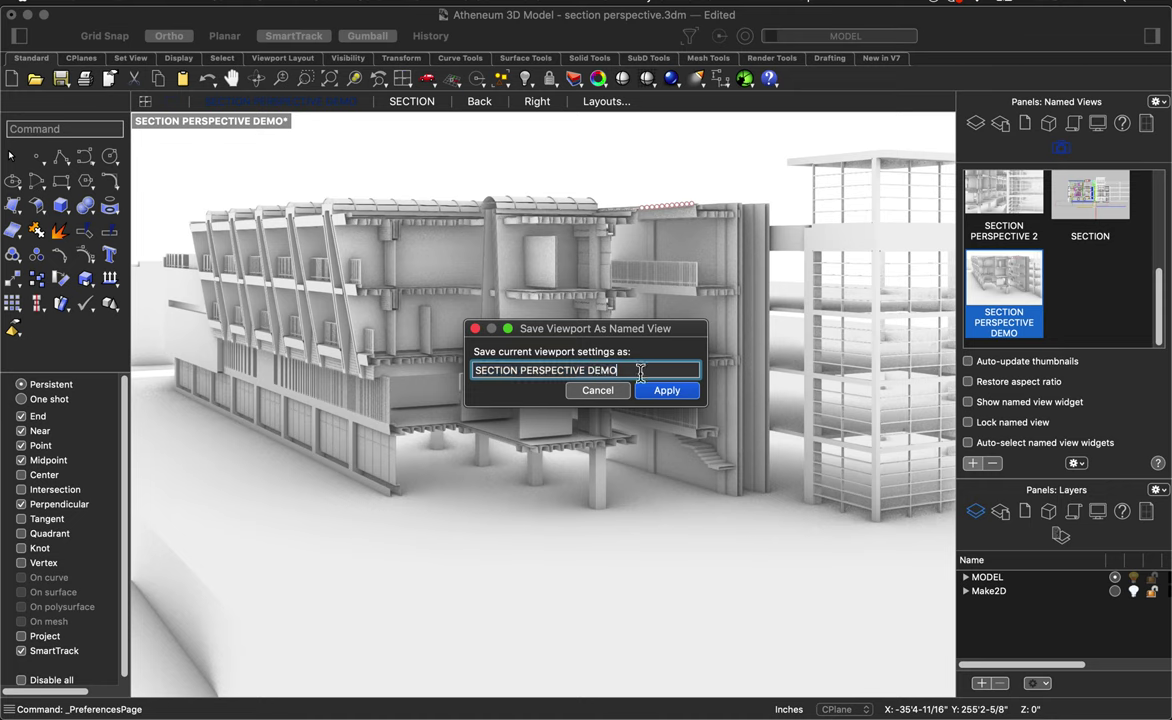
pyautogui.click(672, 392)
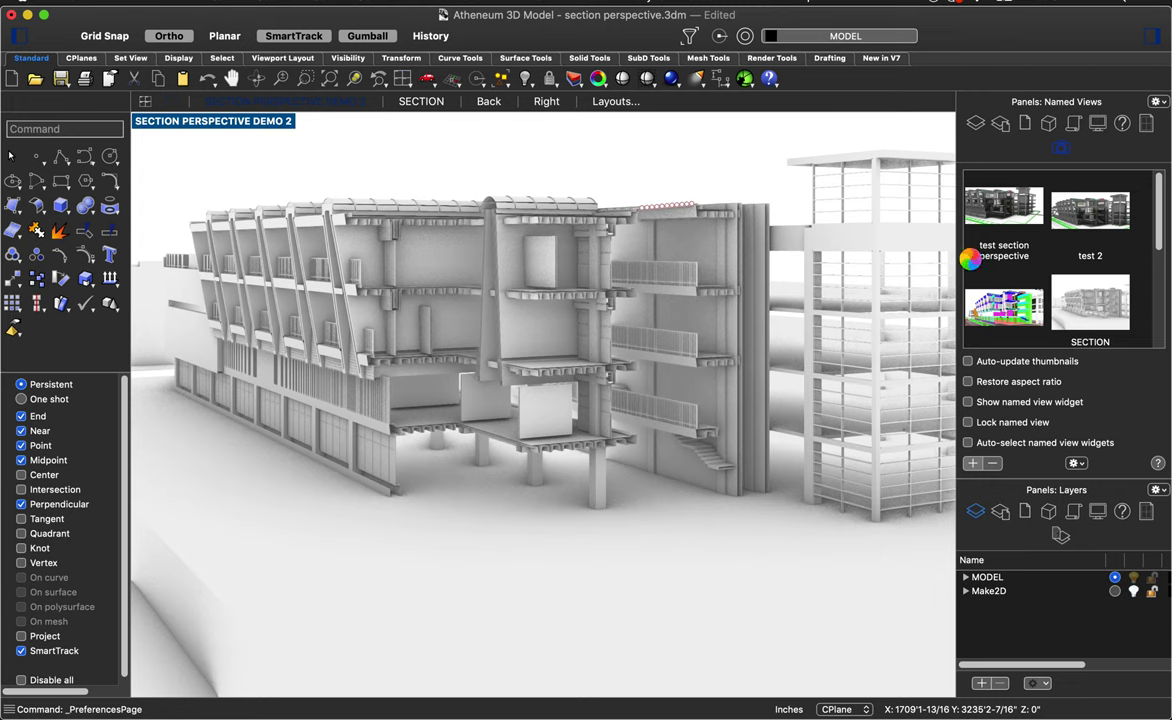
pyautogui.scroll(-3, 976, 267)
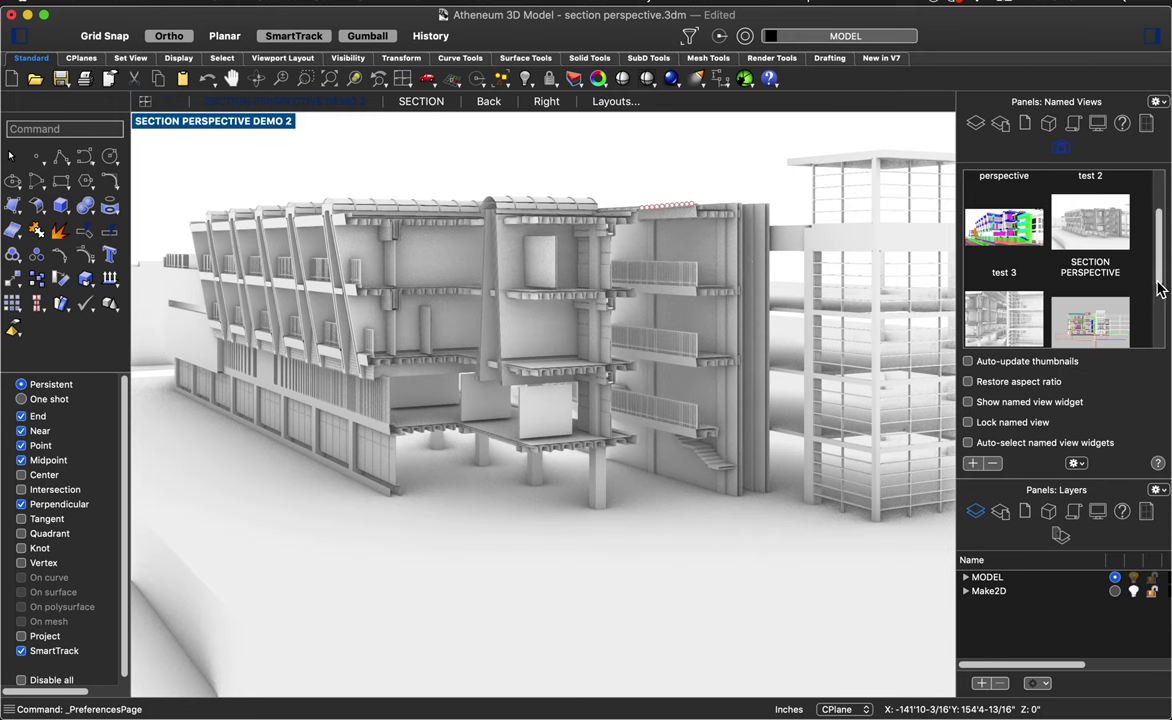
pyautogui.moveTo(1159, 293); pyautogui.dragTo(1157, 358)
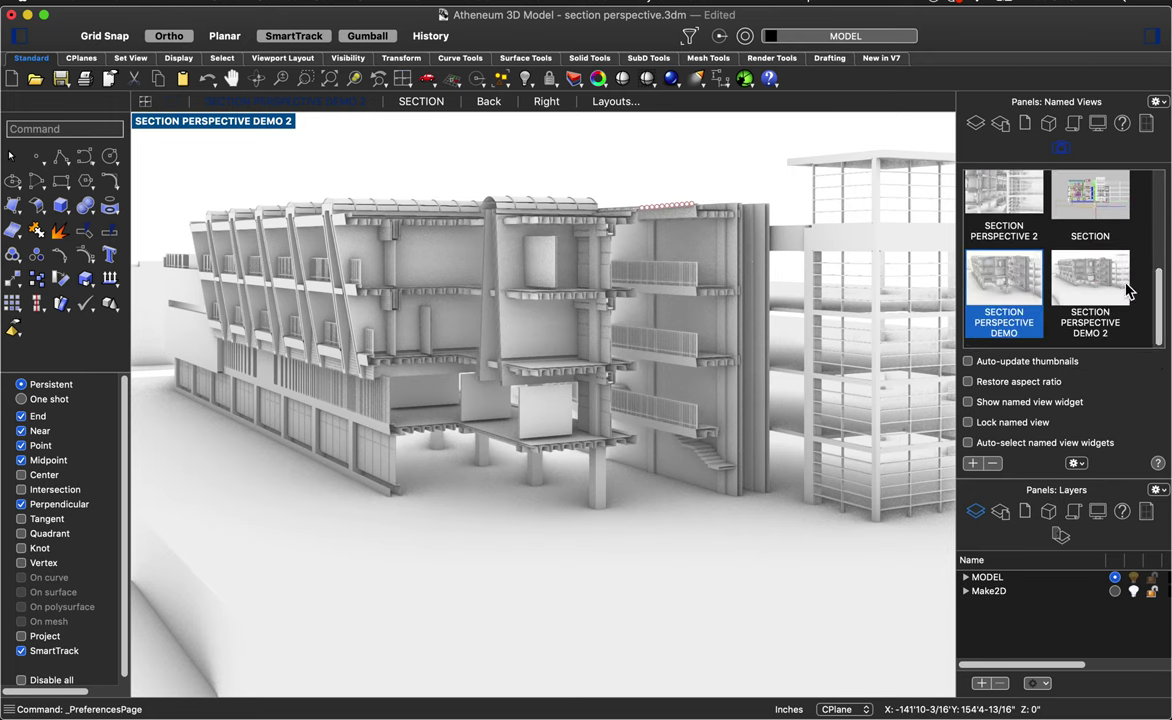
pyautogui.doubleClick(995, 202)
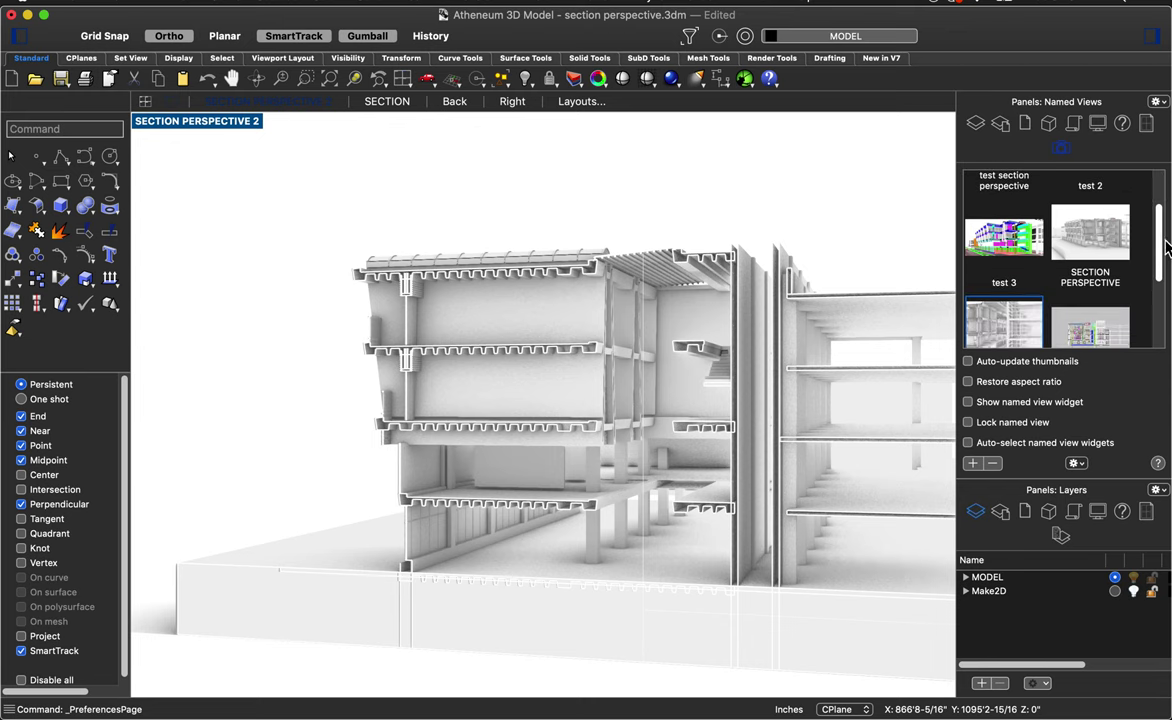
pyautogui.scroll(-3, 1164, 248)
pyautogui.doubleClick(1100, 297)
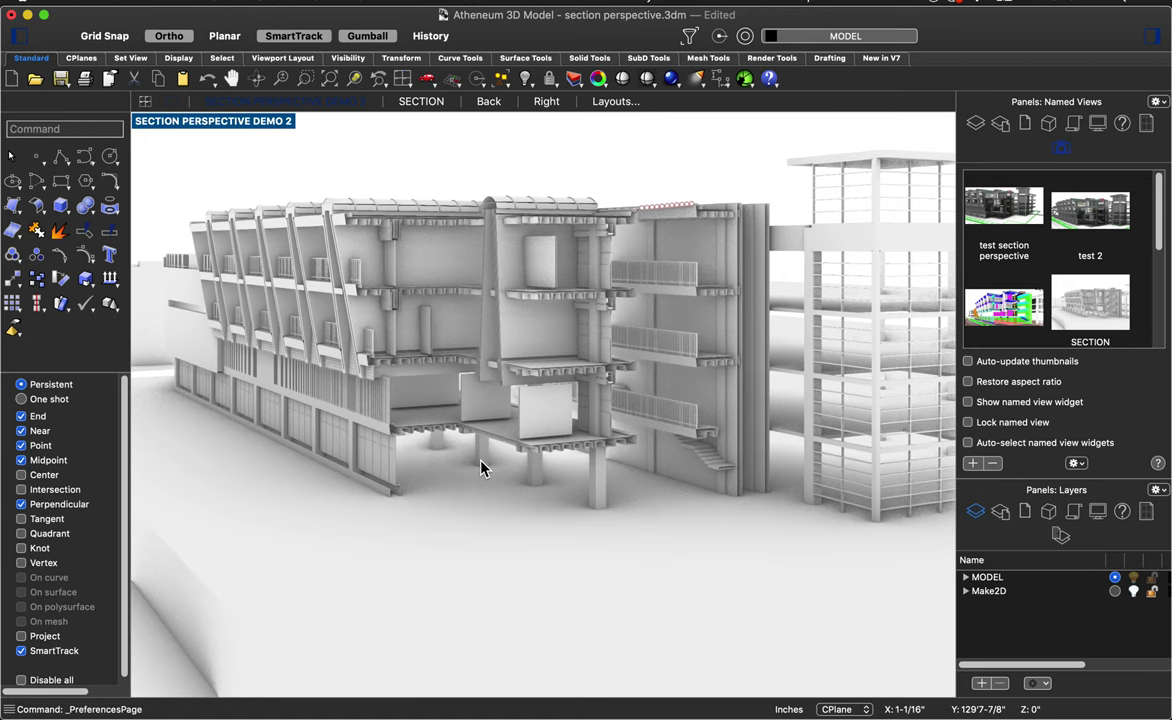
# - Start a view capture with the vi command, keeping the resolution at Custom
pyautogui.write('vi')
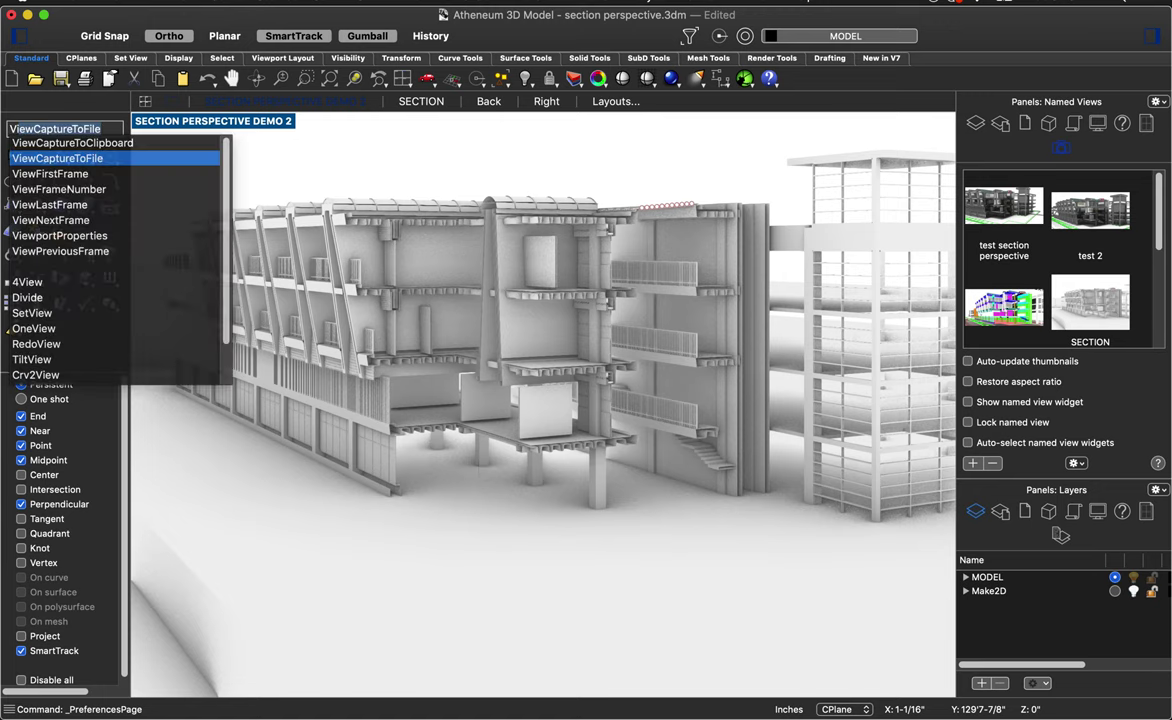
pyautogui.press('Escape')
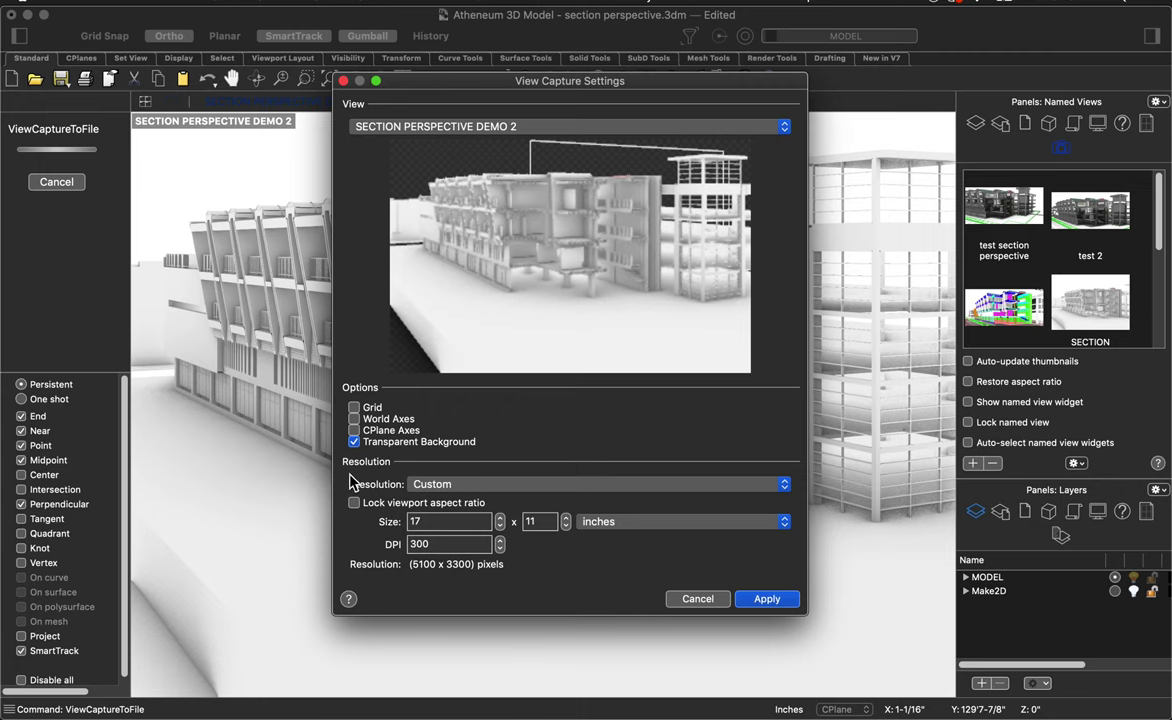
pyautogui.click(443, 483)
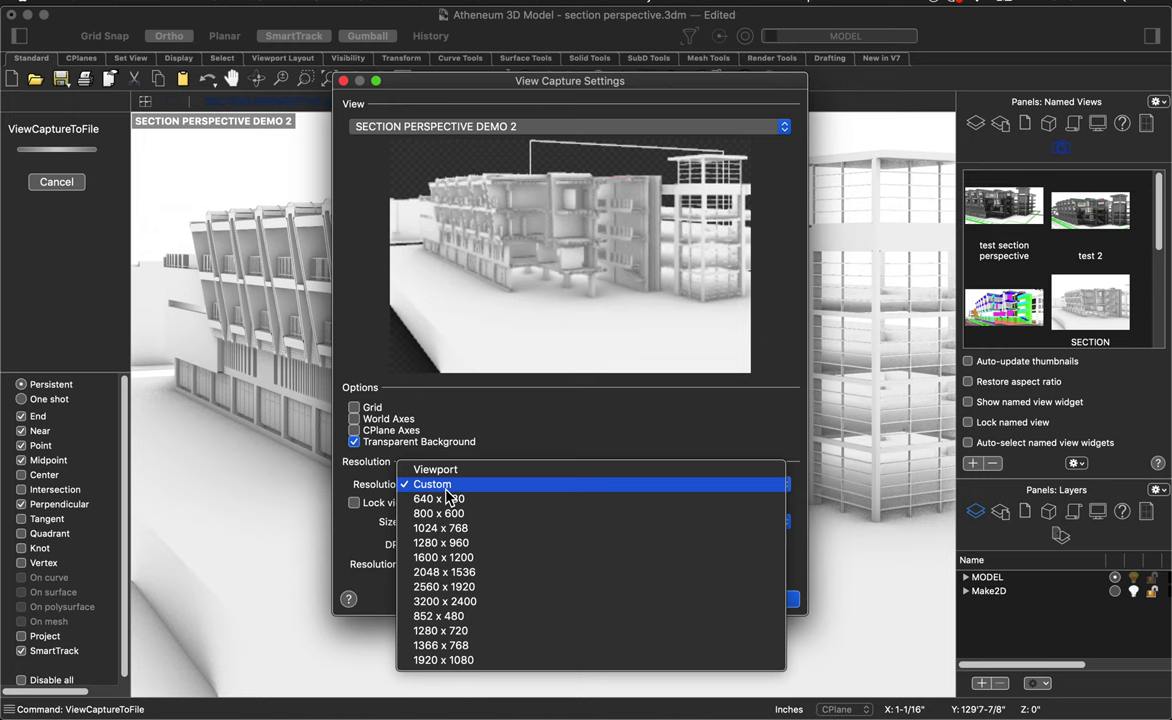
pyautogui.click(446, 487)
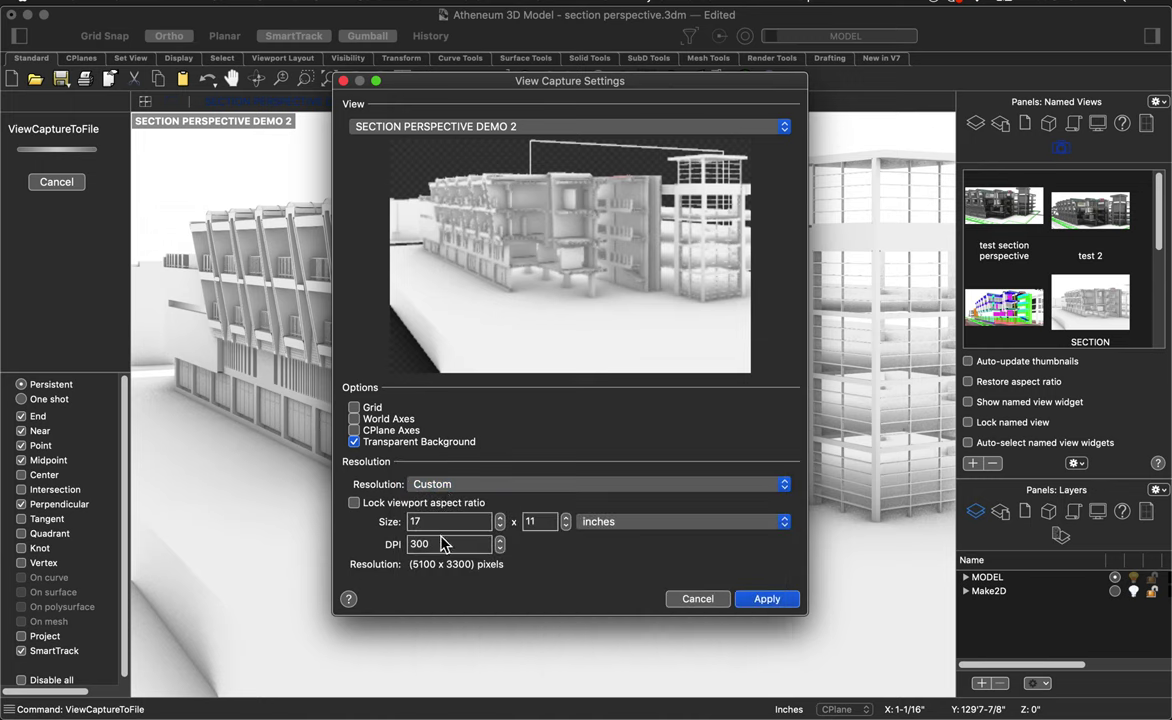
# - Change the DPI from 300 to 200 and the image size to 17 x 11 inches
pyautogui.click(408, 546)
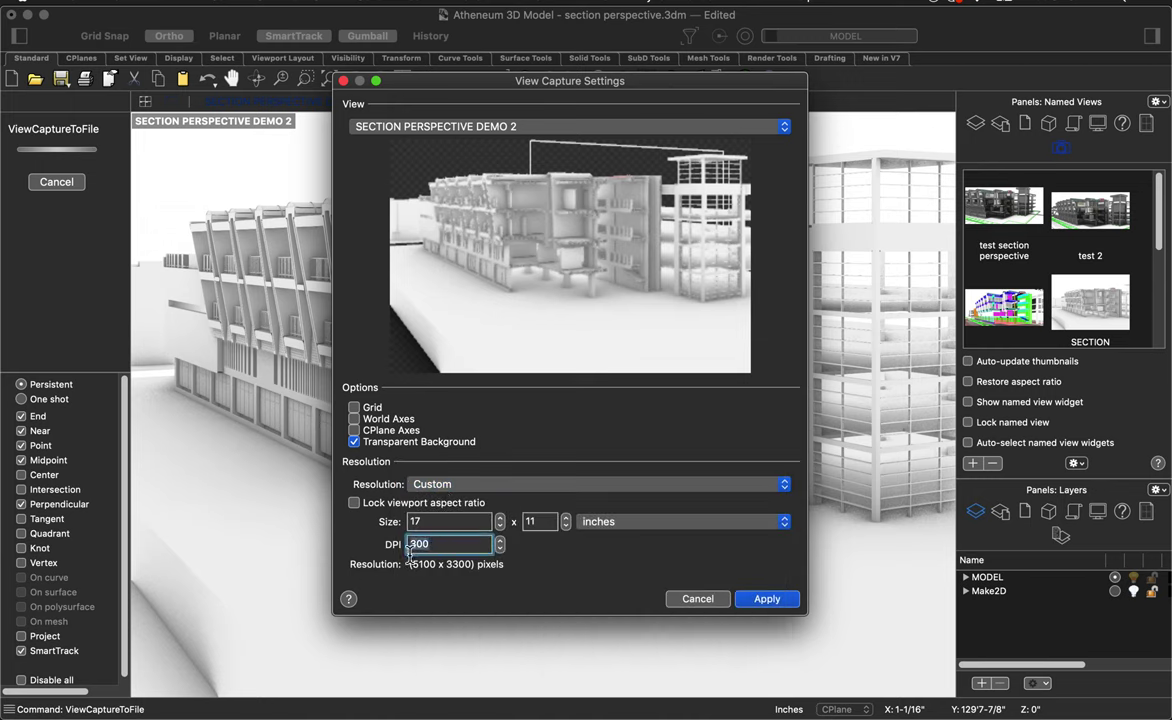
pyautogui.doubleClick(410, 545)
pyautogui.write('200')
pyautogui.doubleClick(449, 522)
pyautogui.write('17')
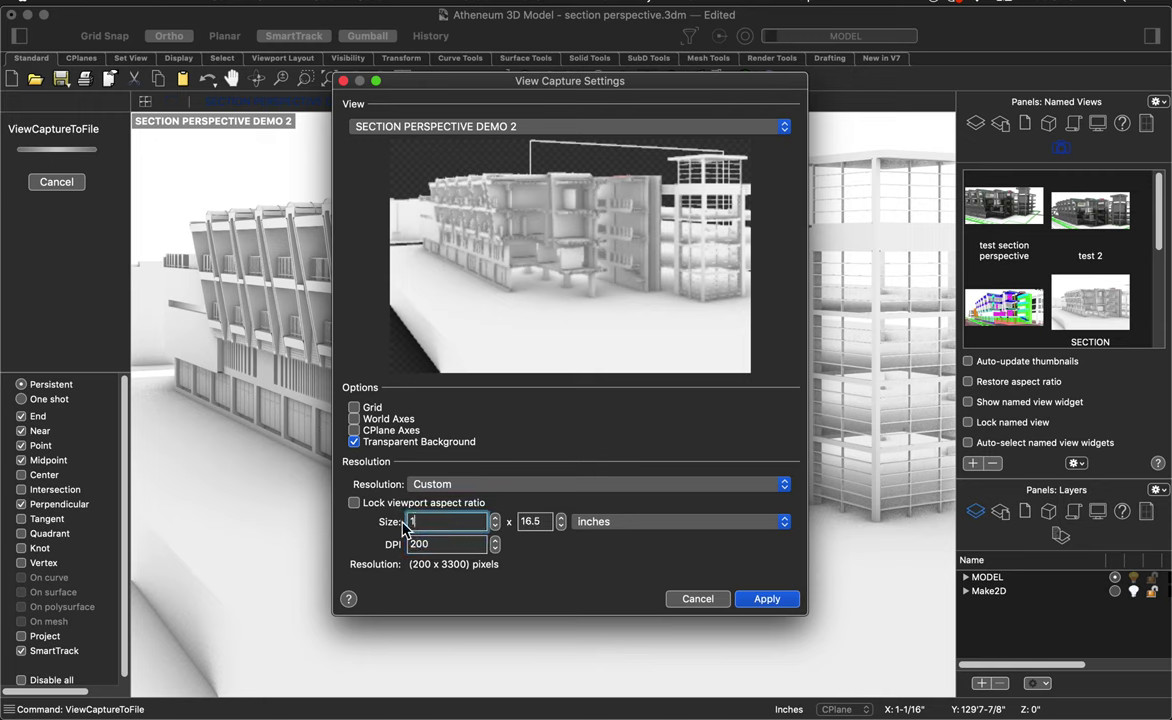
pyautogui.doubleClick(553, 528)
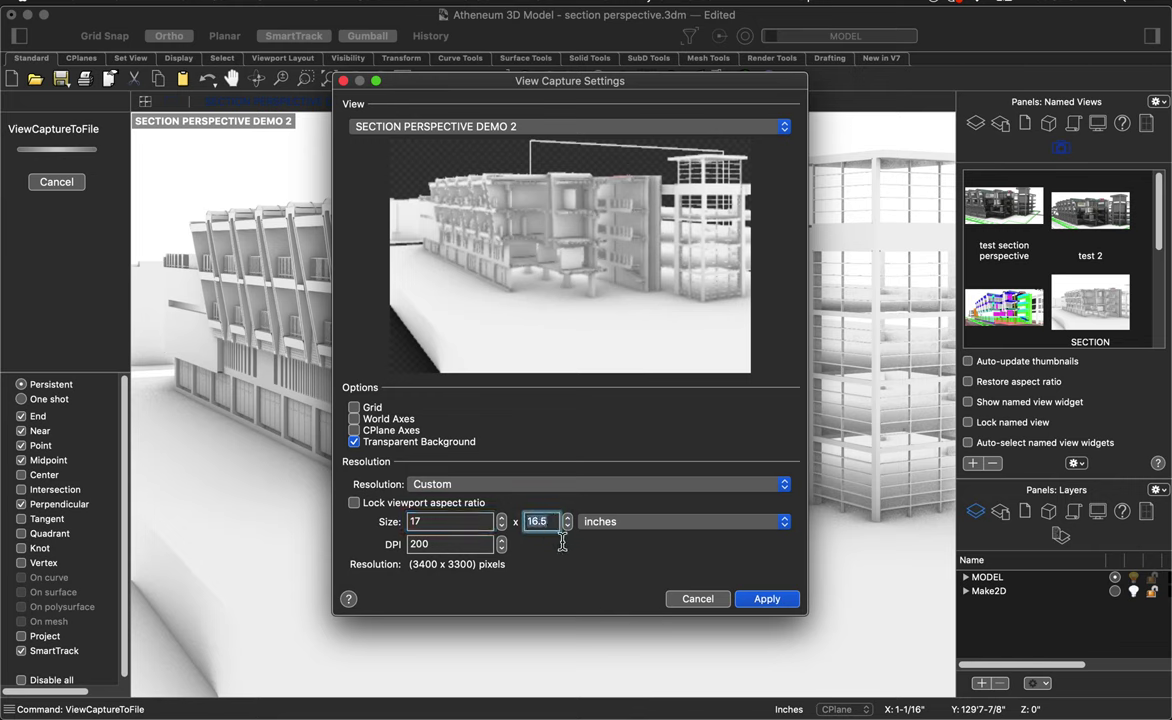
pyautogui.write('11')
# - Set up a transparent PNG save in the Rhino Tutorial folder, then cancel back to the view
pyautogui.click(764, 600)
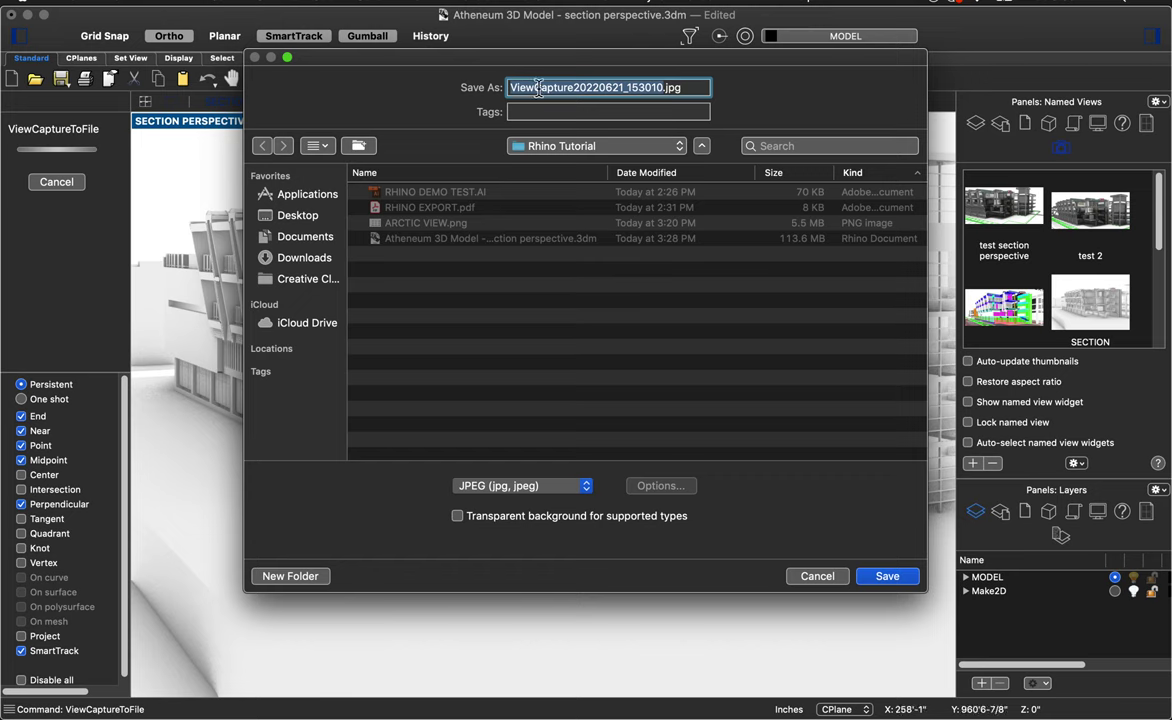
pyautogui.click(556, 146)
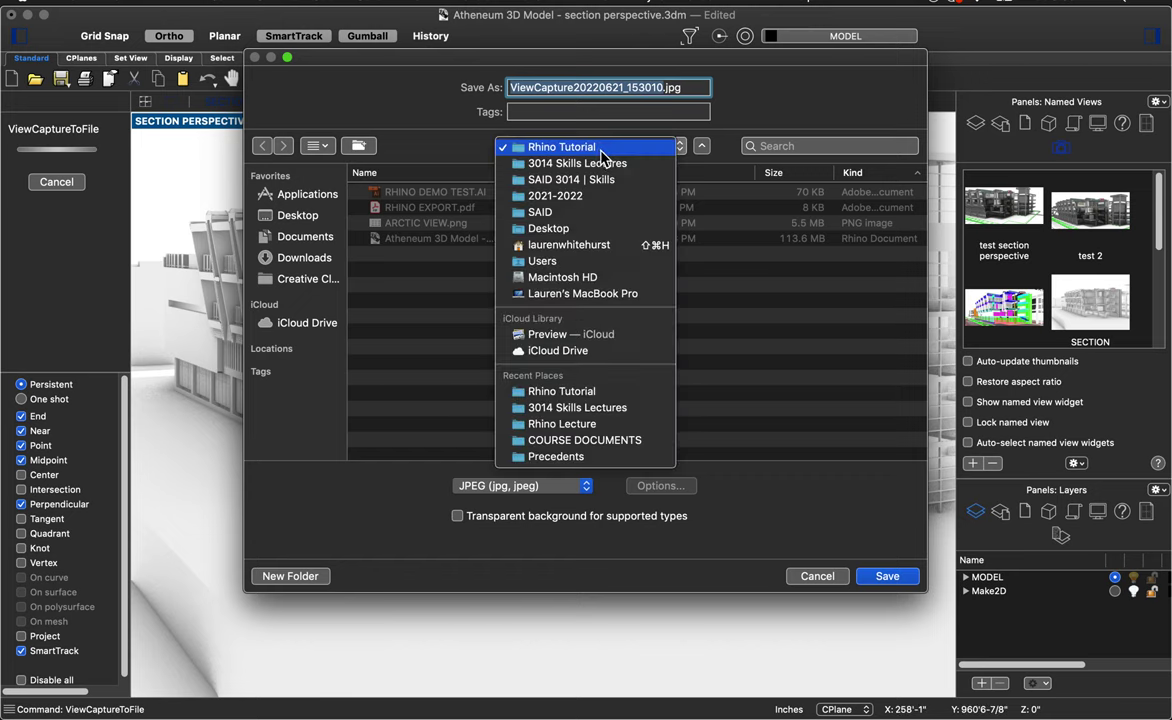
pyautogui.click(553, 147)
pyautogui.click(531, 488)
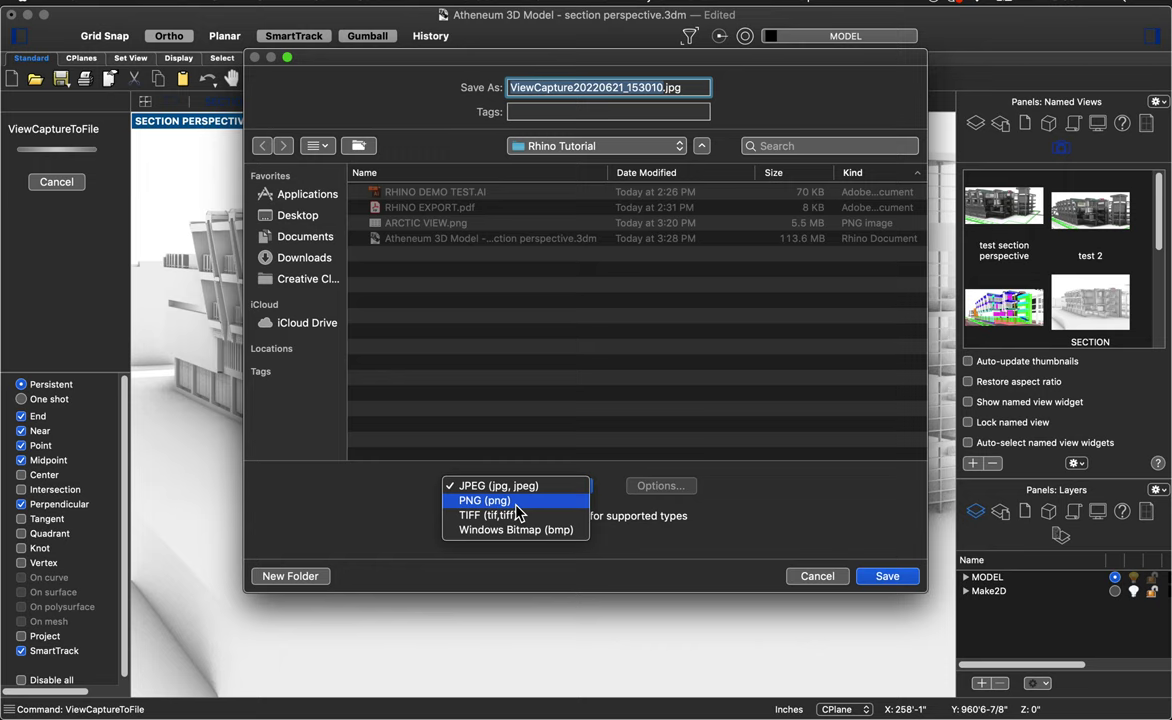
pyautogui.click(517, 504)
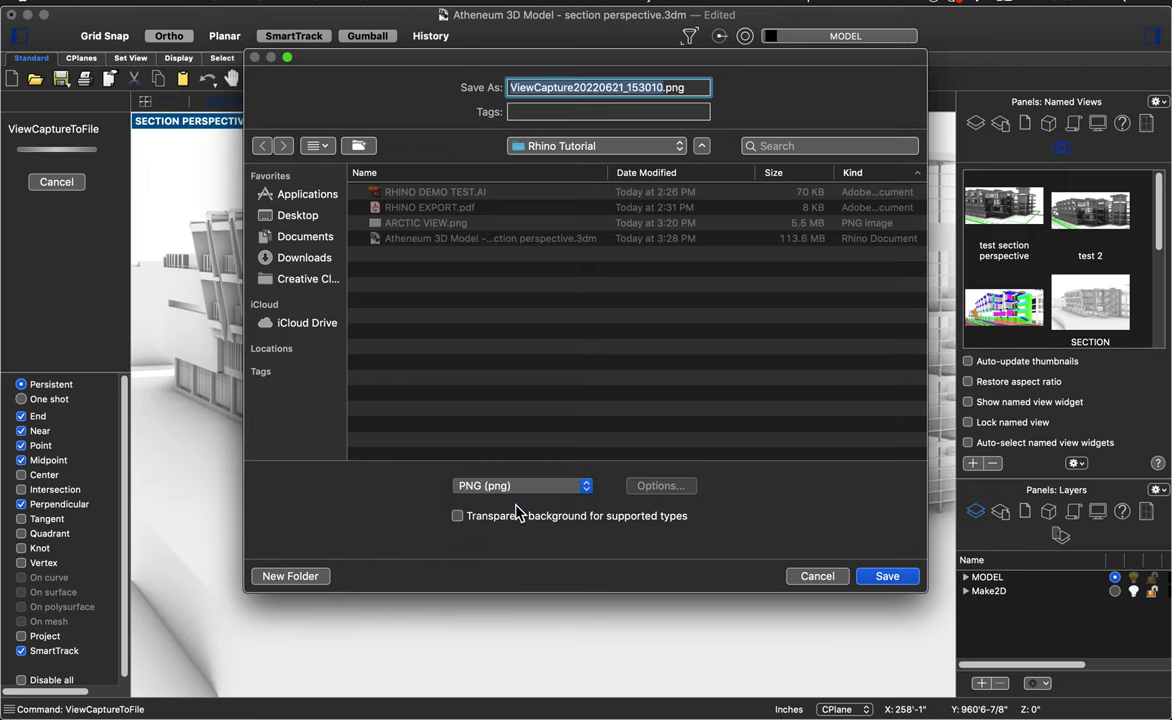
pyautogui.click(458, 516)
pyautogui.click(806, 577)
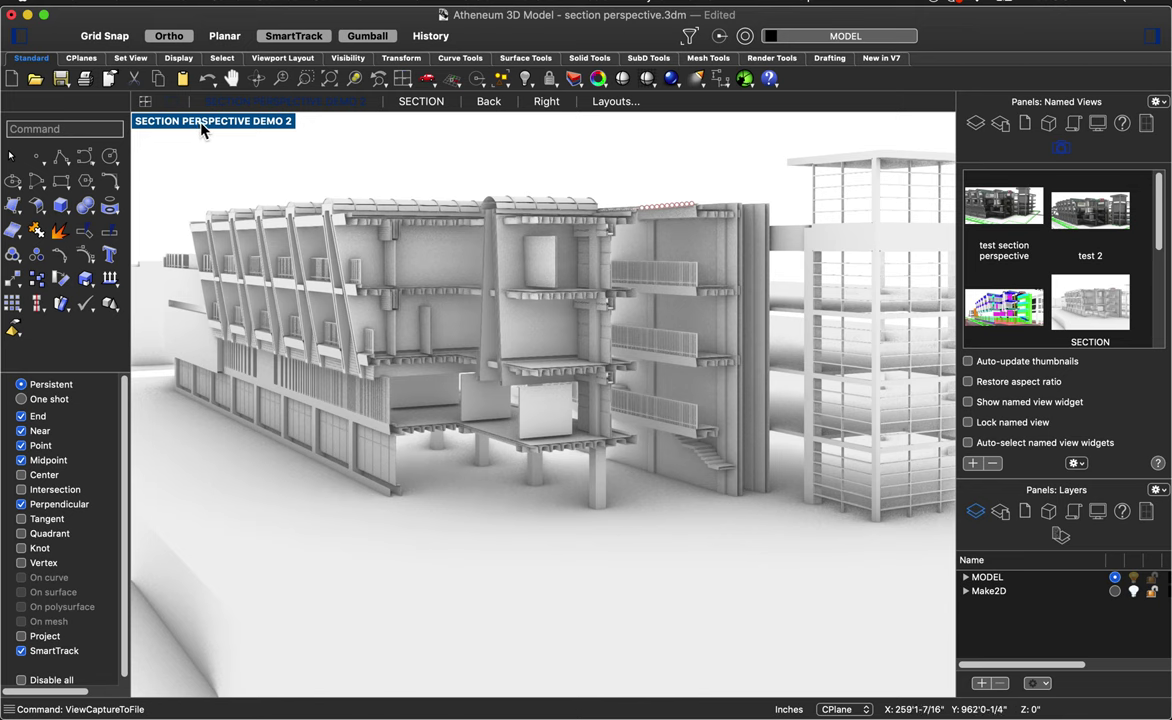
pyautogui.click(201, 128)
# - Switch the section perspective to Pen display mode, then to Artistic
pyautogui.moveTo(296, 443)
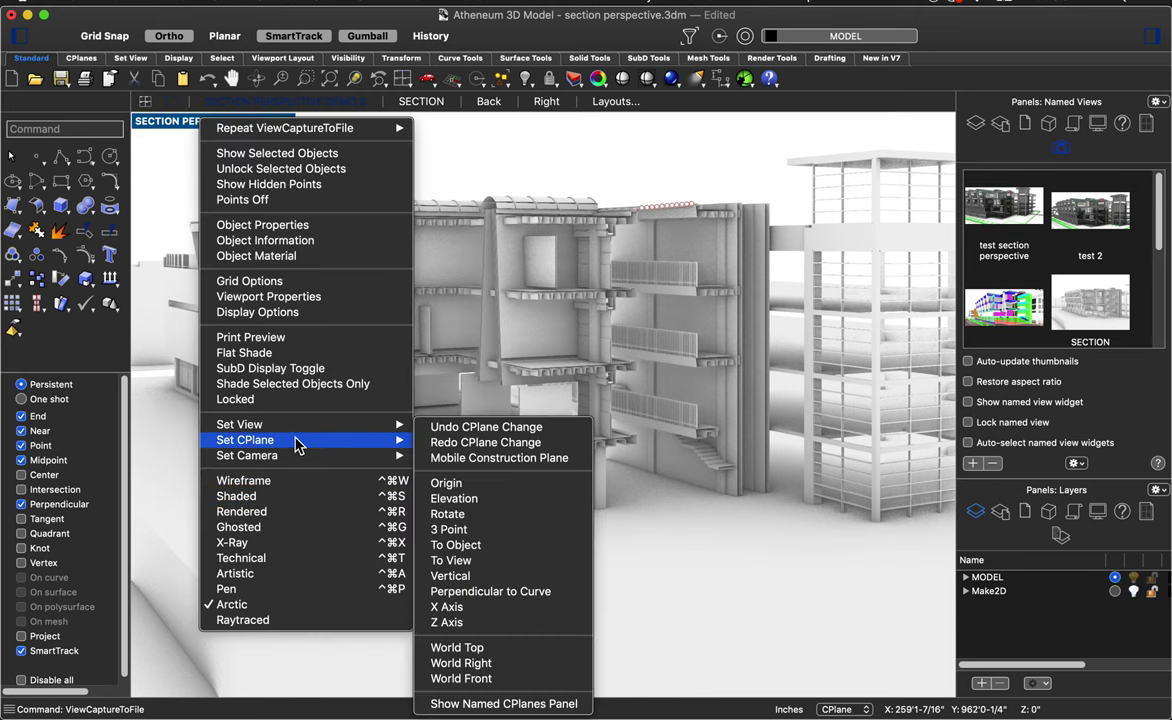
pyautogui.click(262, 589)
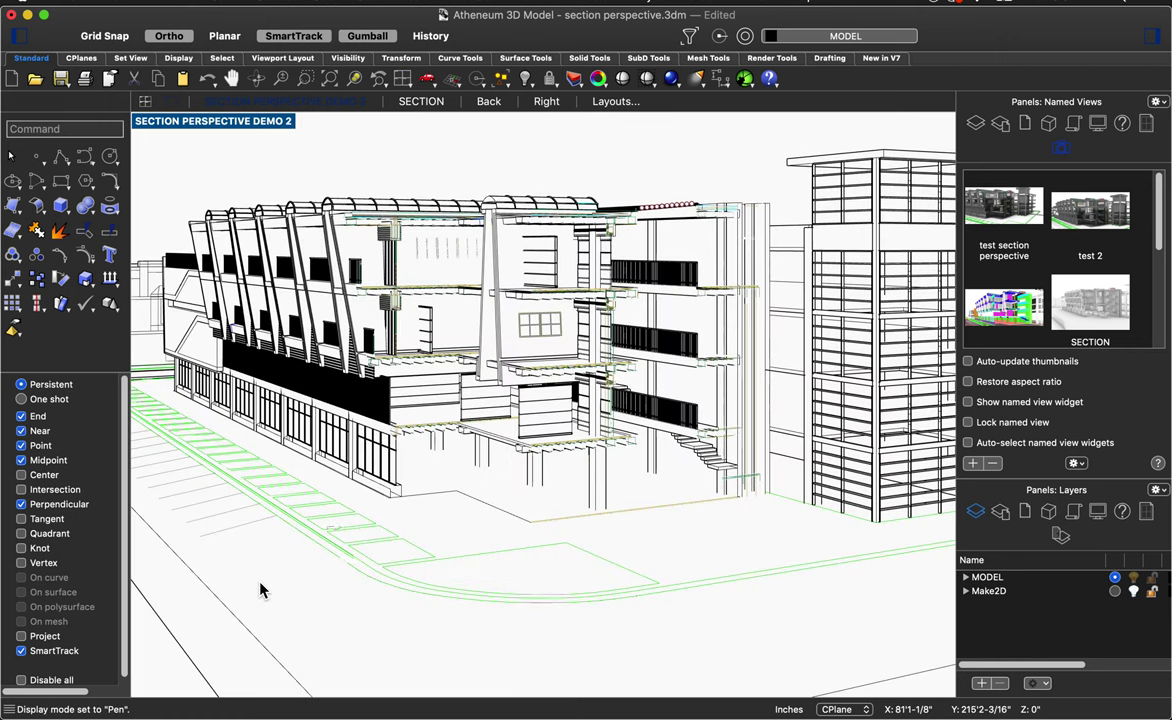
pyautogui.click(205, 123)
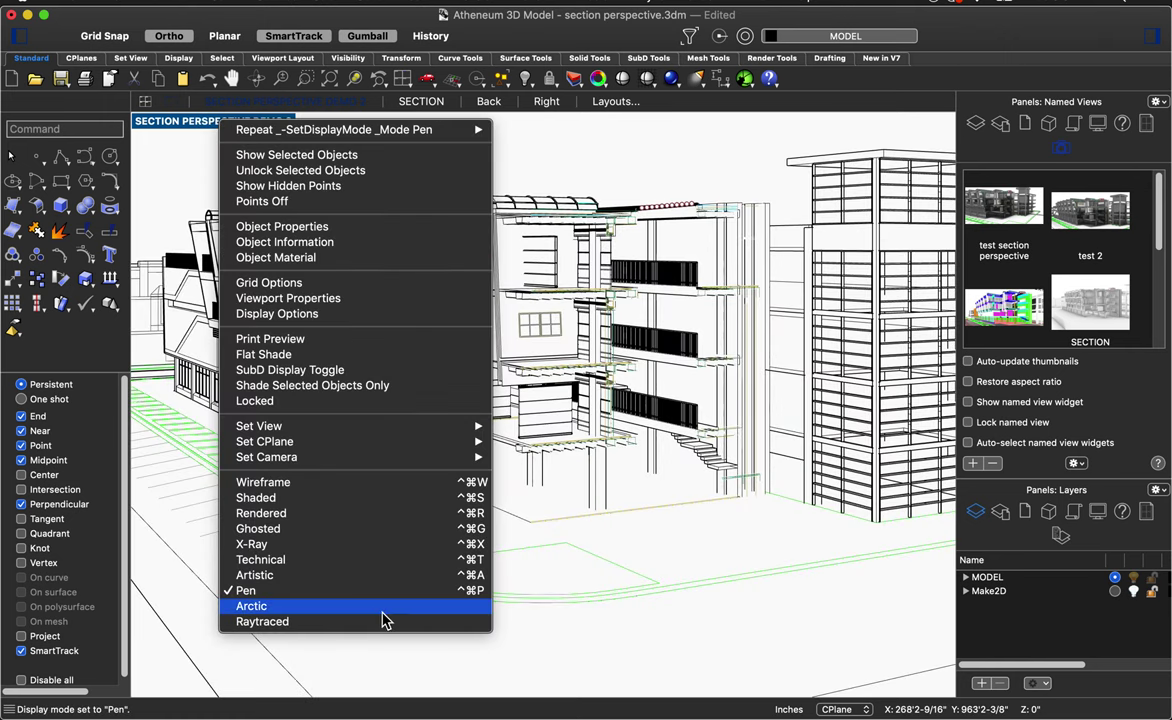
pyautogui.click(326, 578)
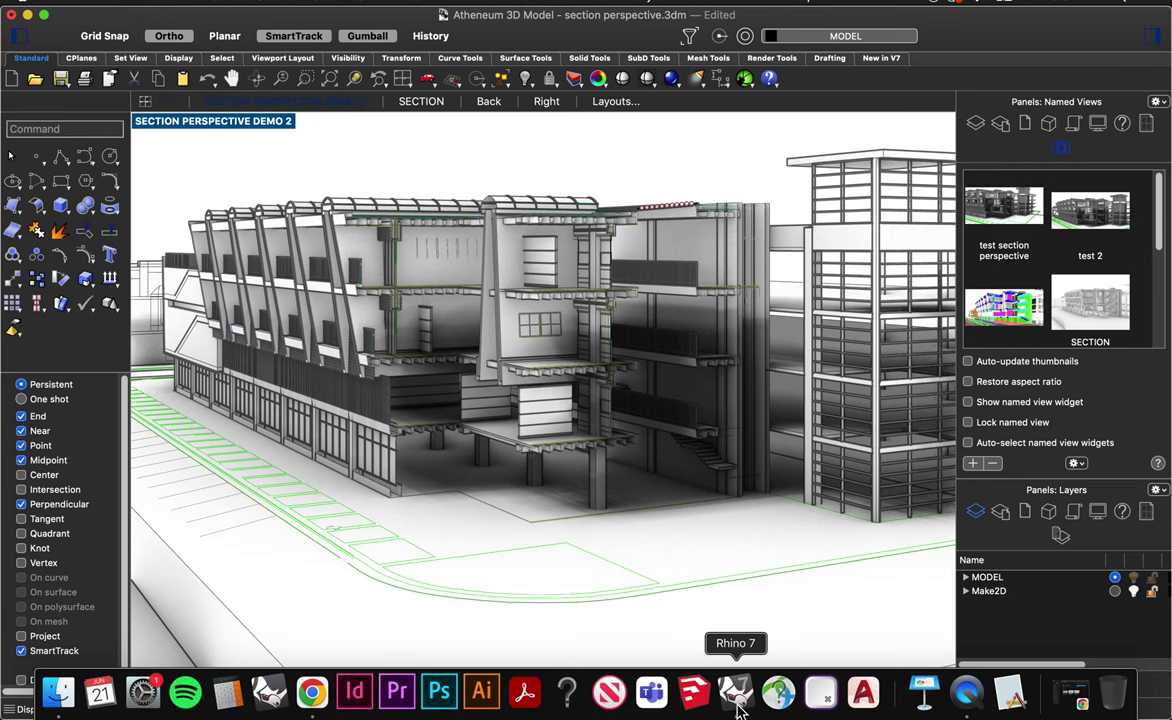
pyautogui.rightClick(740, 688)
# - Choose Skills Rhino Demo.3dm from the Rhino dock icon's window list
pyautogui.click(785, 538)
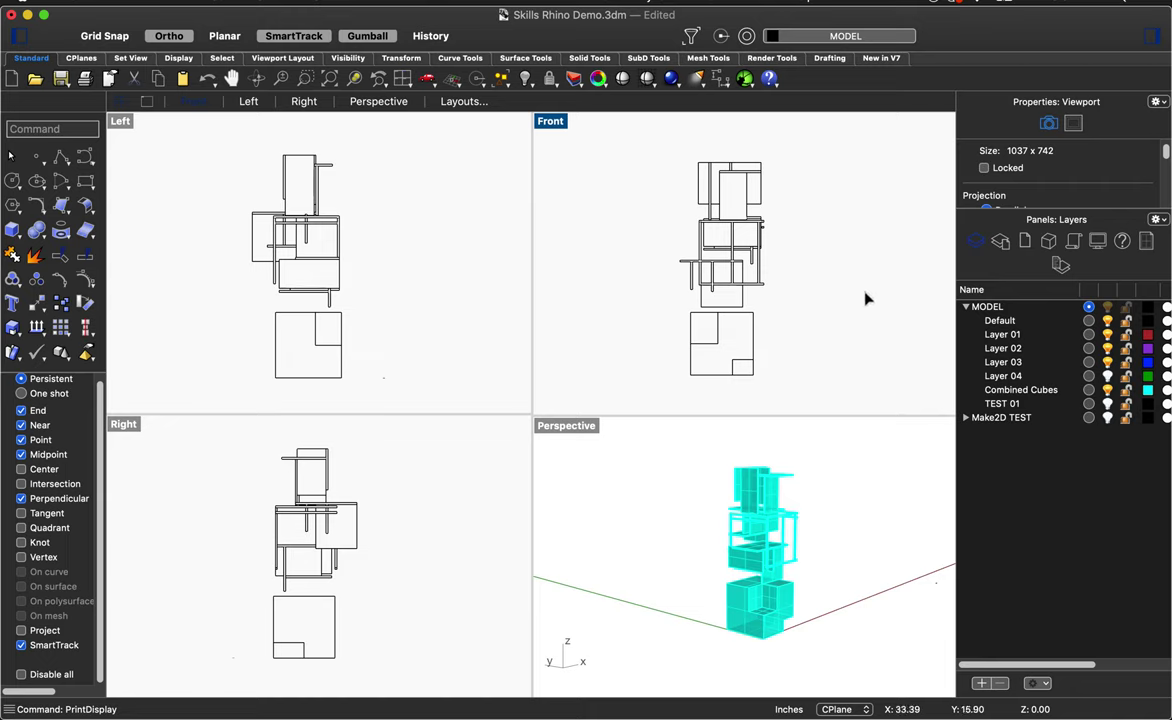
pyautogui.moveTo(867, 298); pyautogui.dragTo(777, 280, button='right')
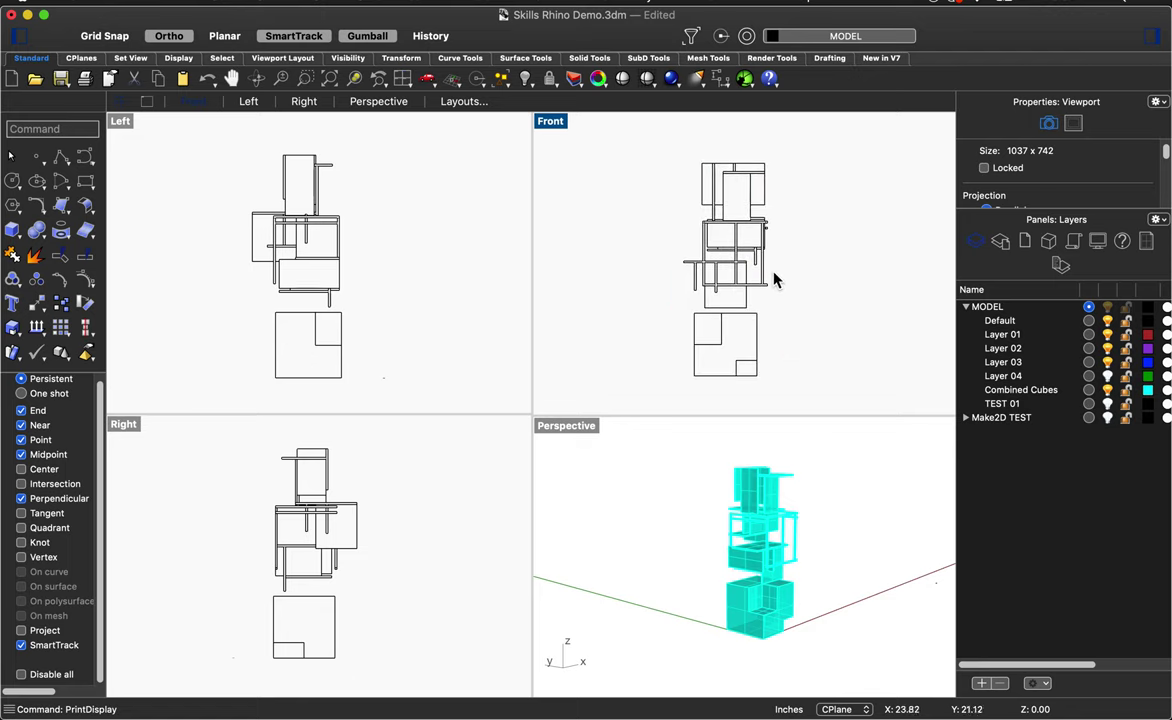
pyautogui.click(457, 288)
pyautogui.rightClick(395, 277)
pyautogui.click(581, 181)
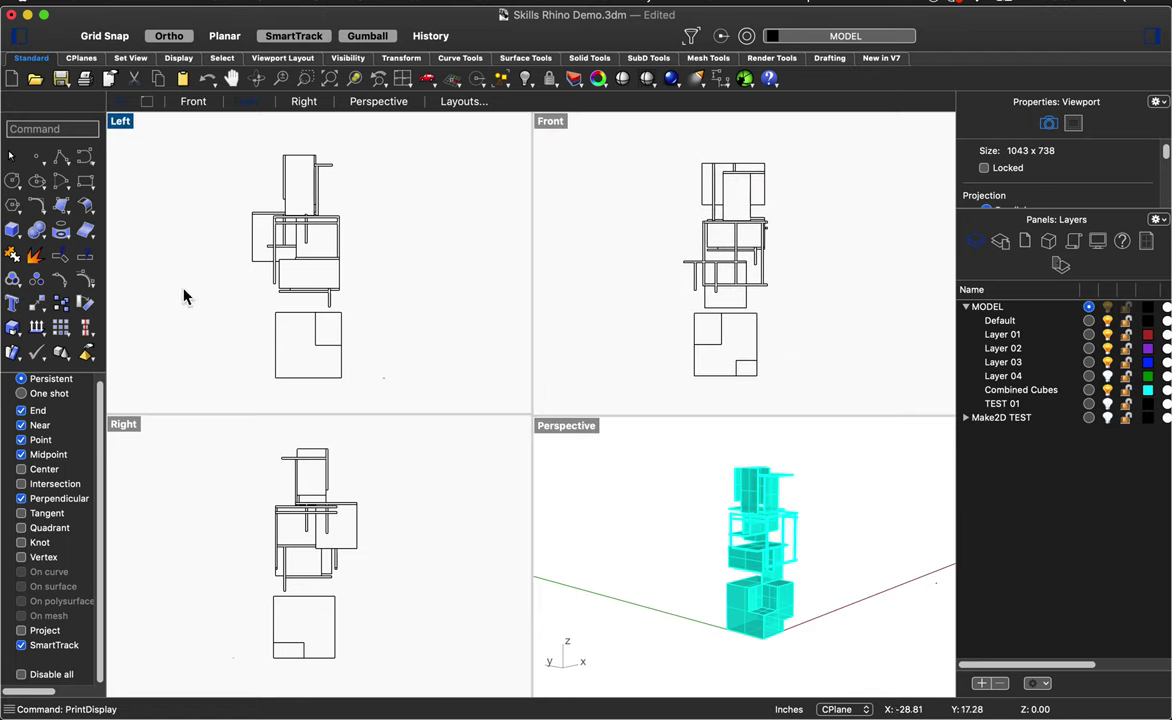
pyautogui.click(149, 471)
pyautogui.click(156, 313)
pyautogui.click(587, 540)
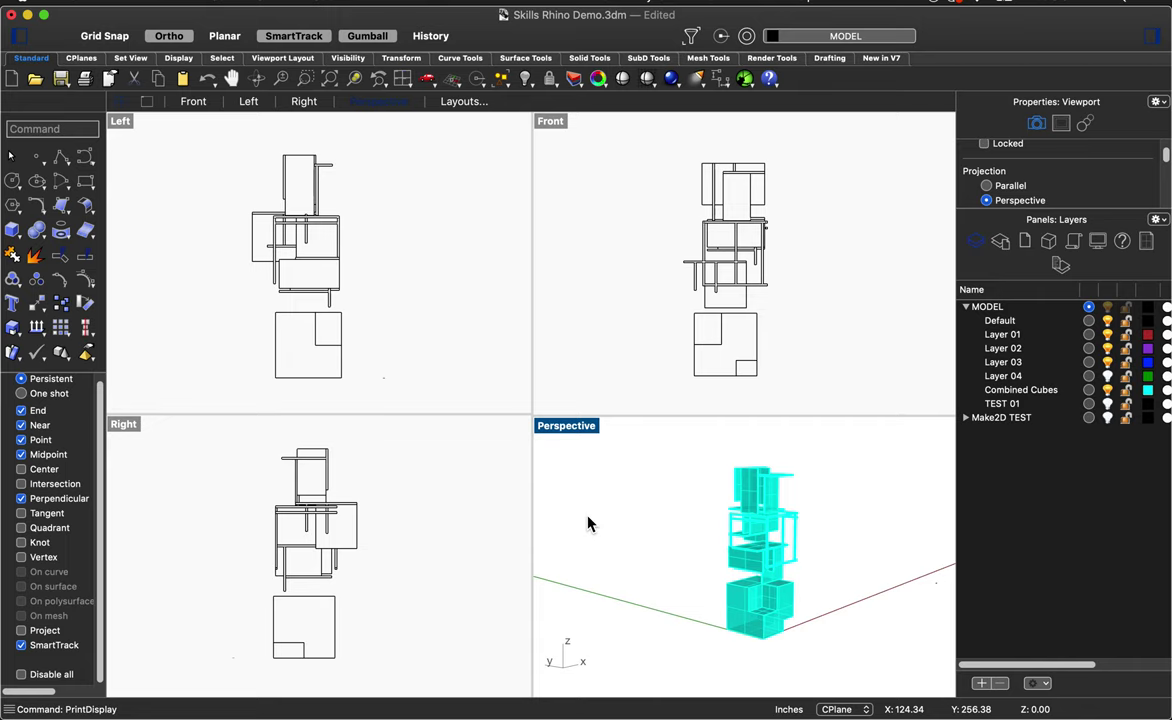
pyautogui.click(453, 512)
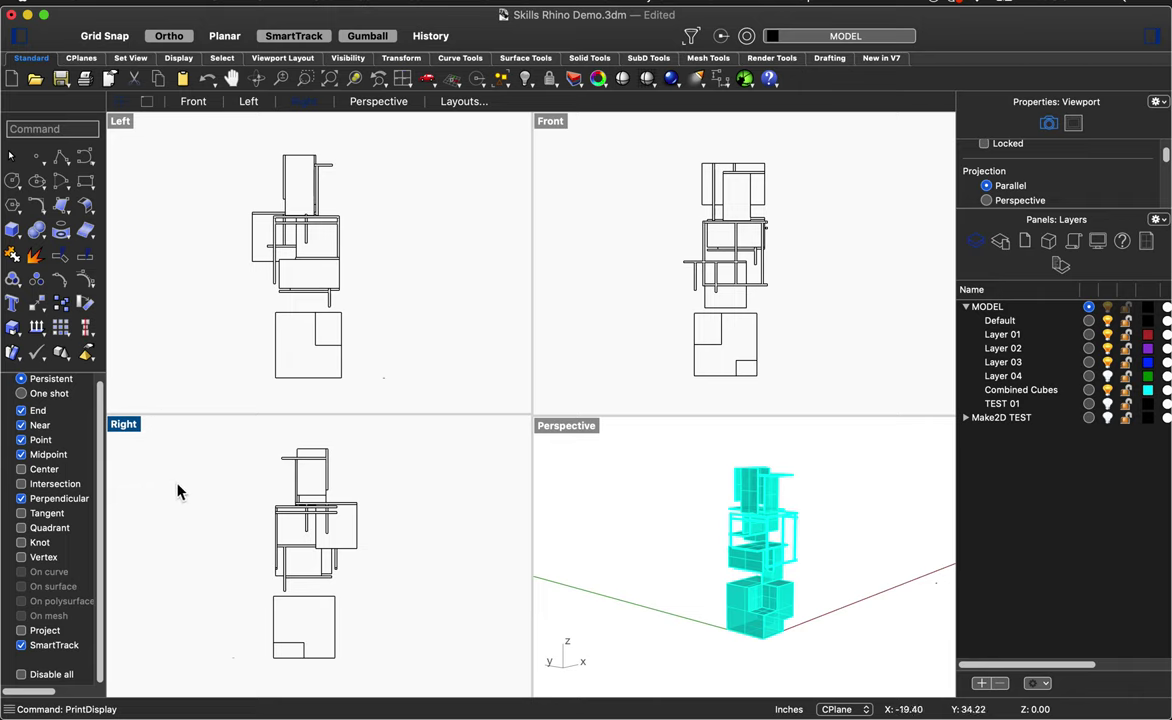
# - Draw a ClippingPlane rectangle across the tower's side profile in the Right viewport
pyautogui.write('ClippingPlane')
pyautogui.press('Return')
pyautogui.click(217, 450)
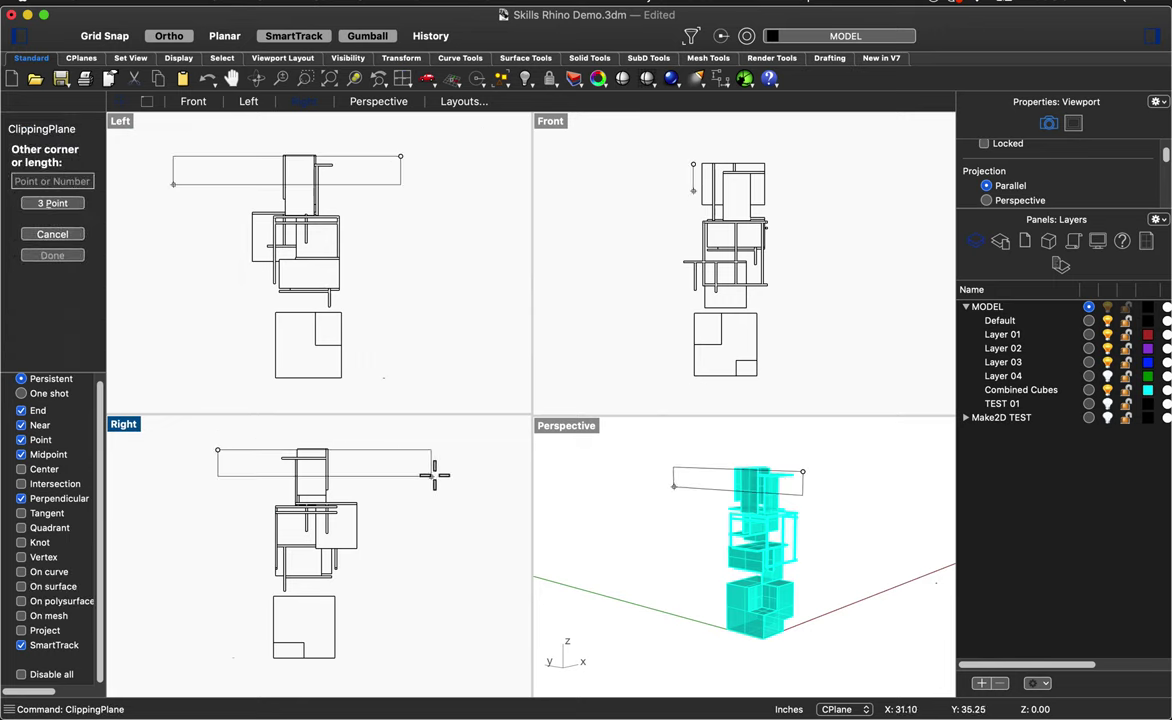
pyautogui.click(440, 677)
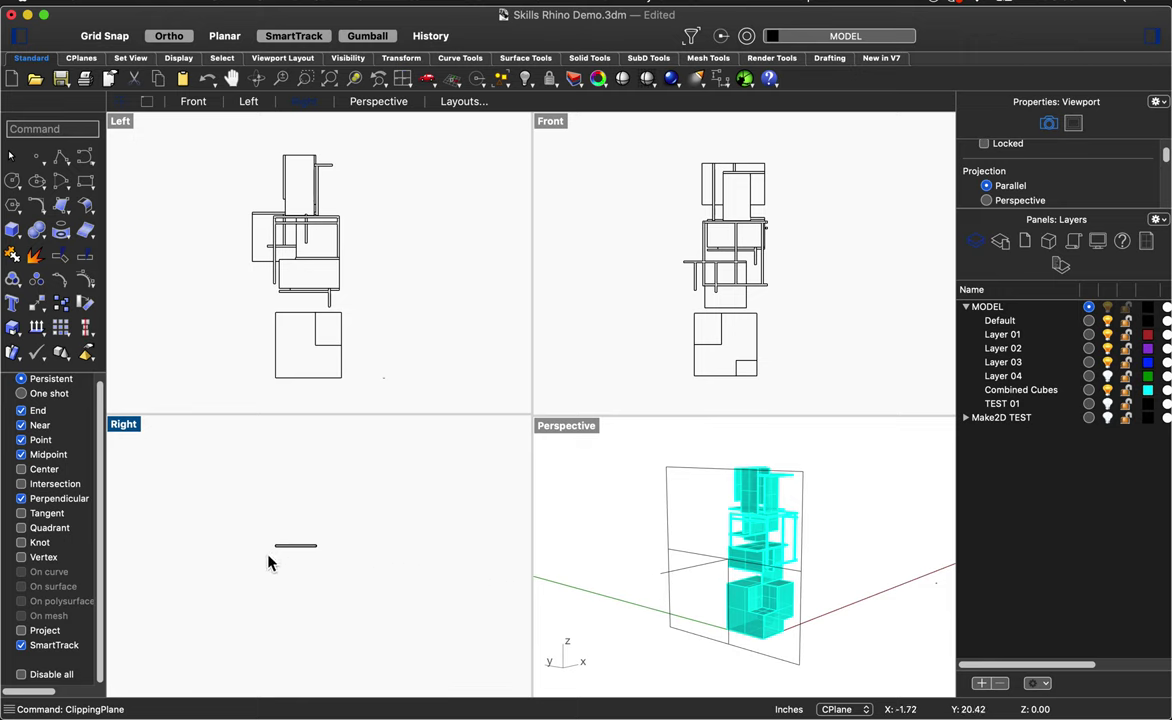
pyautogui.click(710, 570)
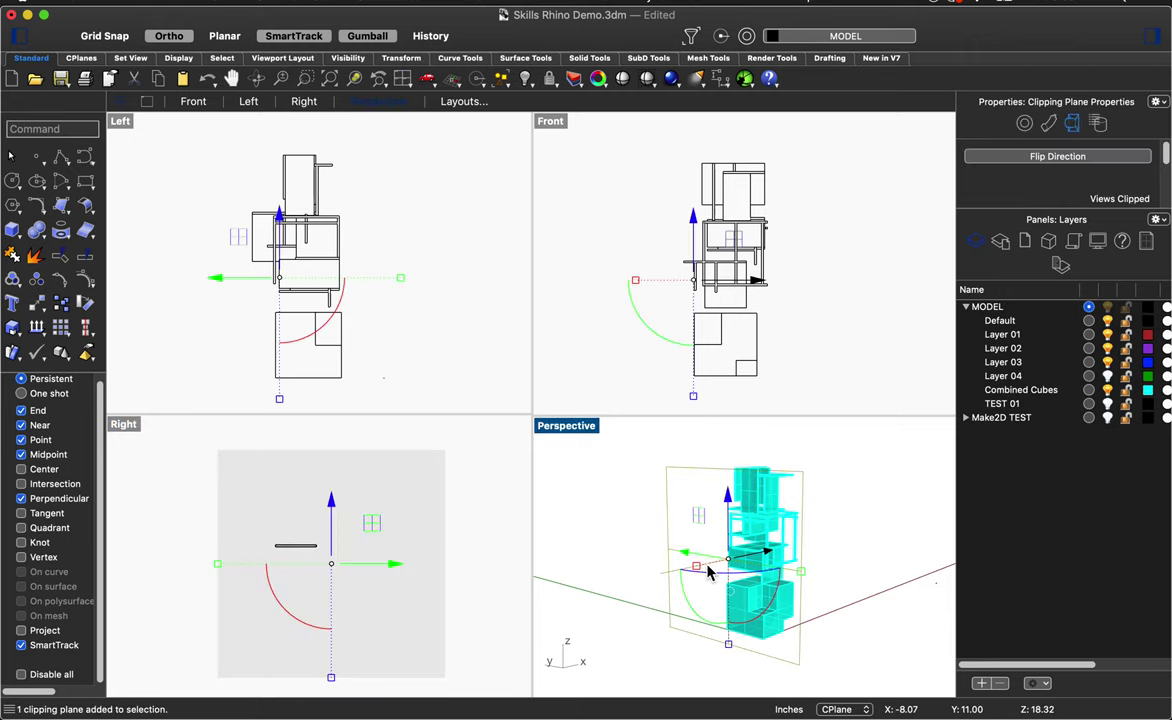
pyautogui.click(710, 572)
# - Undo the first clipping plane and the earlier print display change
pyautogui.click(437, 492)
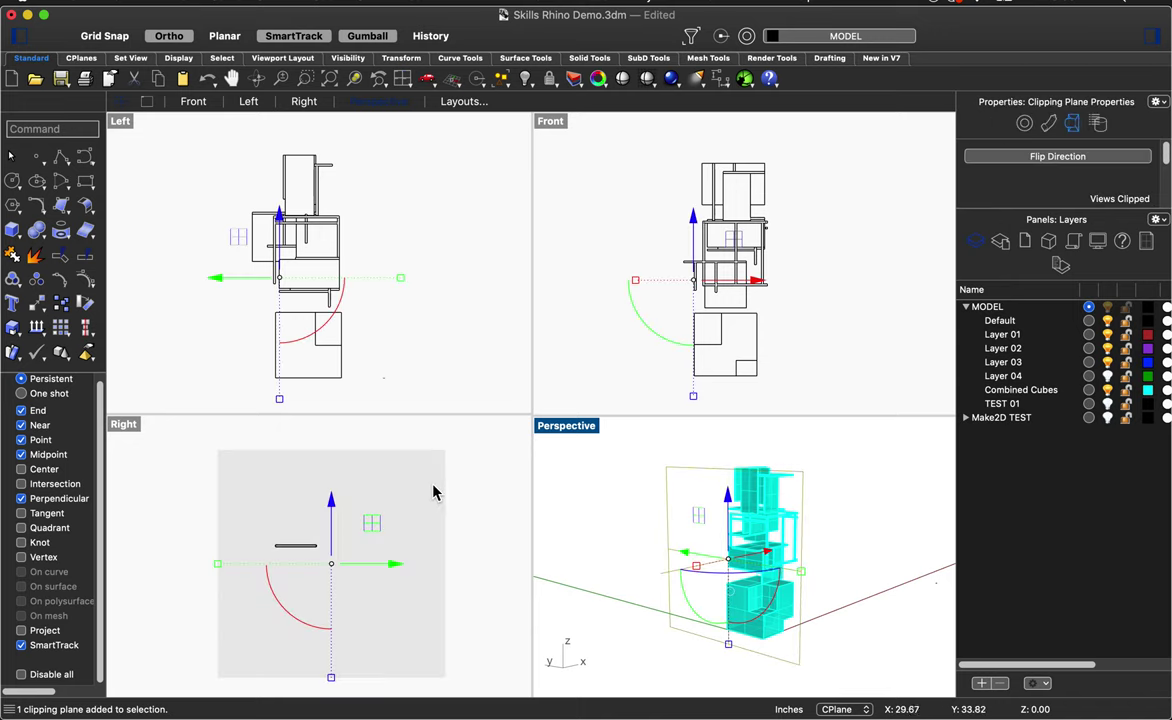
pyautogui.click(493, 492)
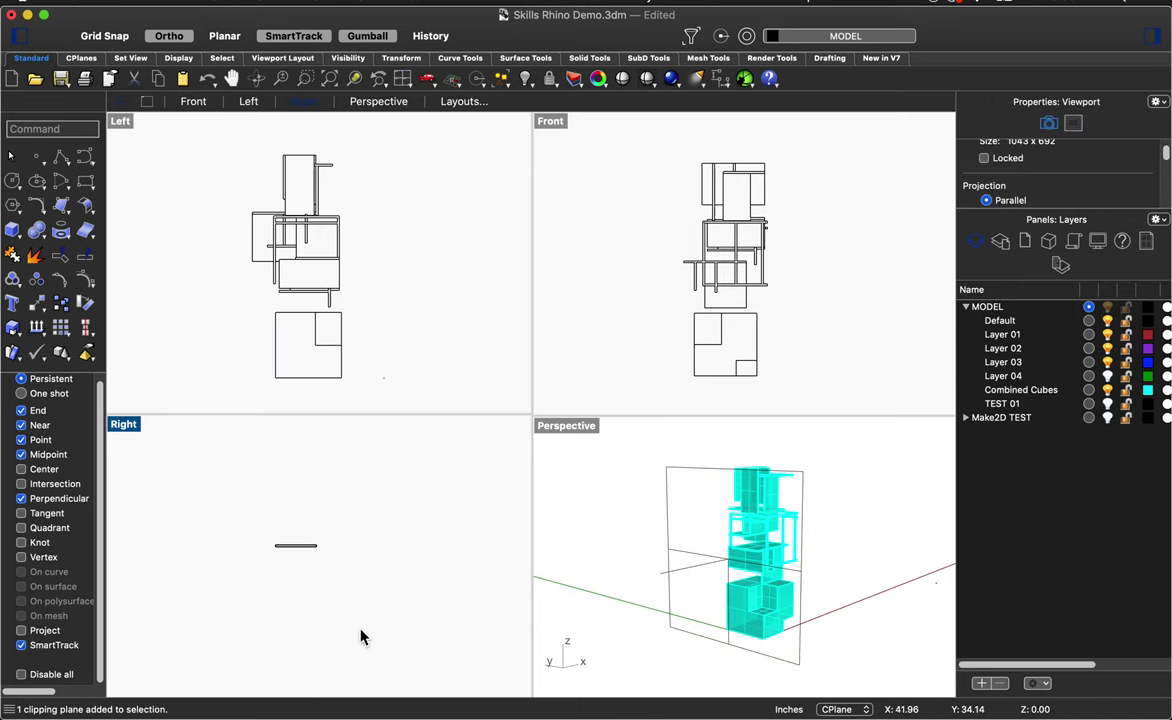
pyautogui.press('super+z')
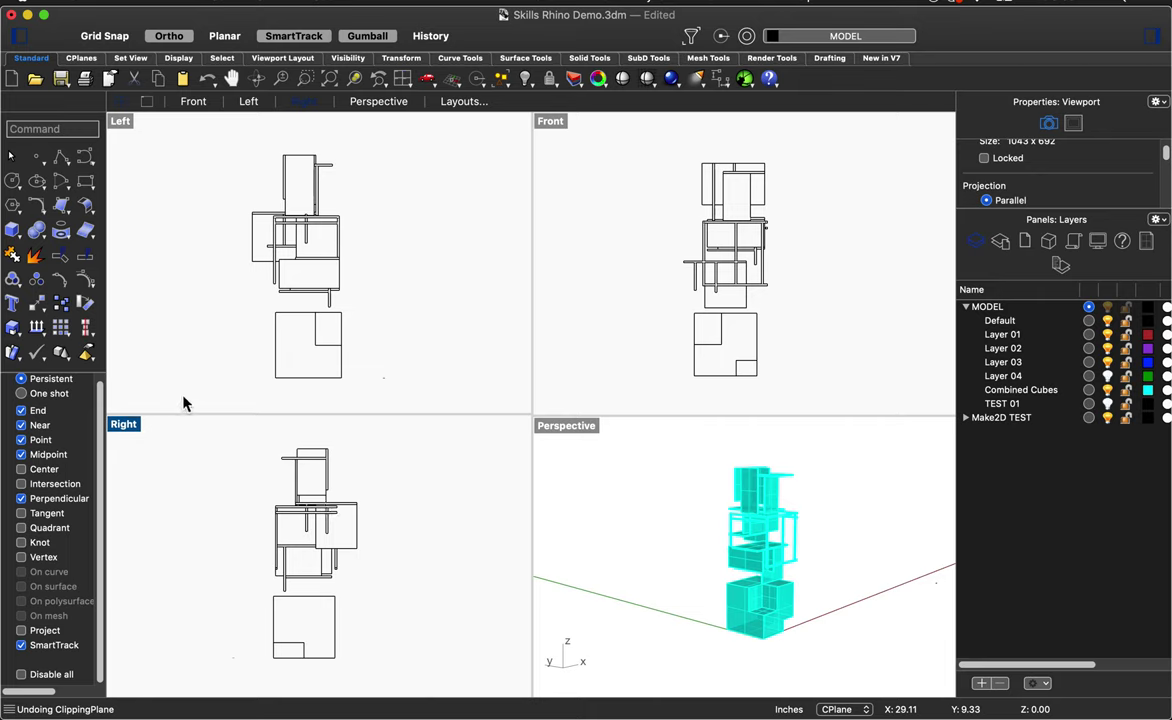
pyautogui.press('super+z')
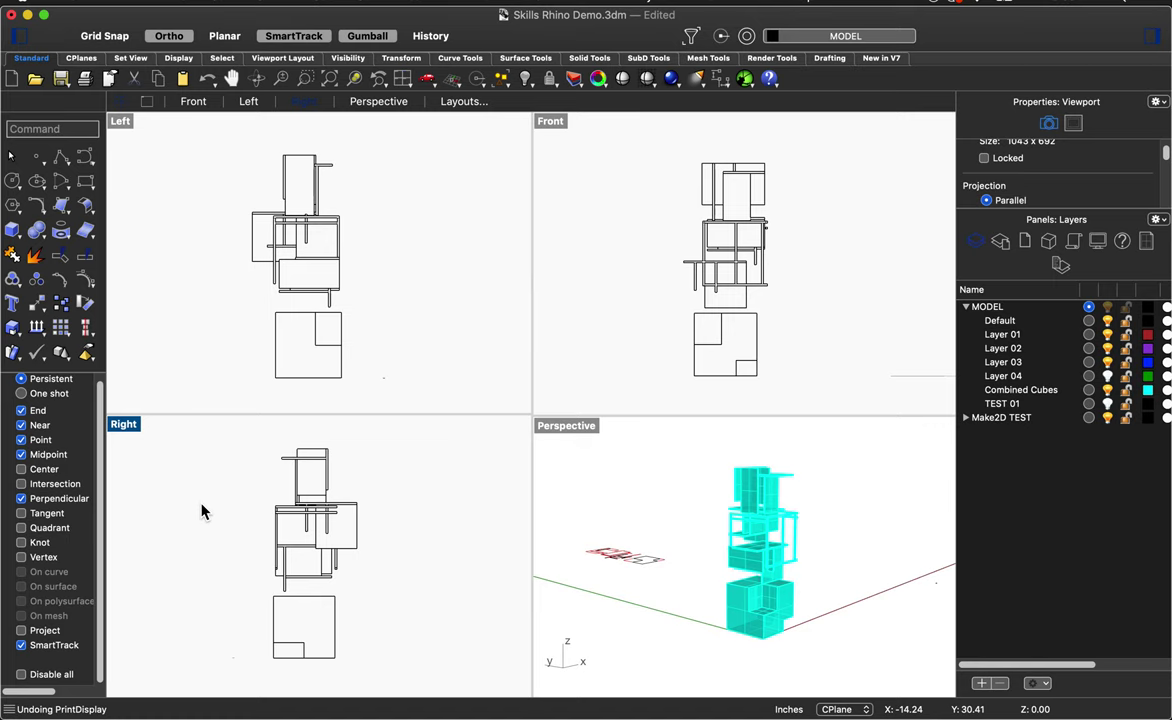
# - Redraw the clipping plane in the Right view and select it in Perspective
pyautogui.write('CLICLI')
pyautogui.write('CLI')
pyautogui.press('BackSpace')
pyautogui.press('BackSpace')
pyautogui.press('BackSpace')
pyautogui.press('BackSpace')
pyautogui.press('BackSpace')
pyautogui.press('BackSpace')
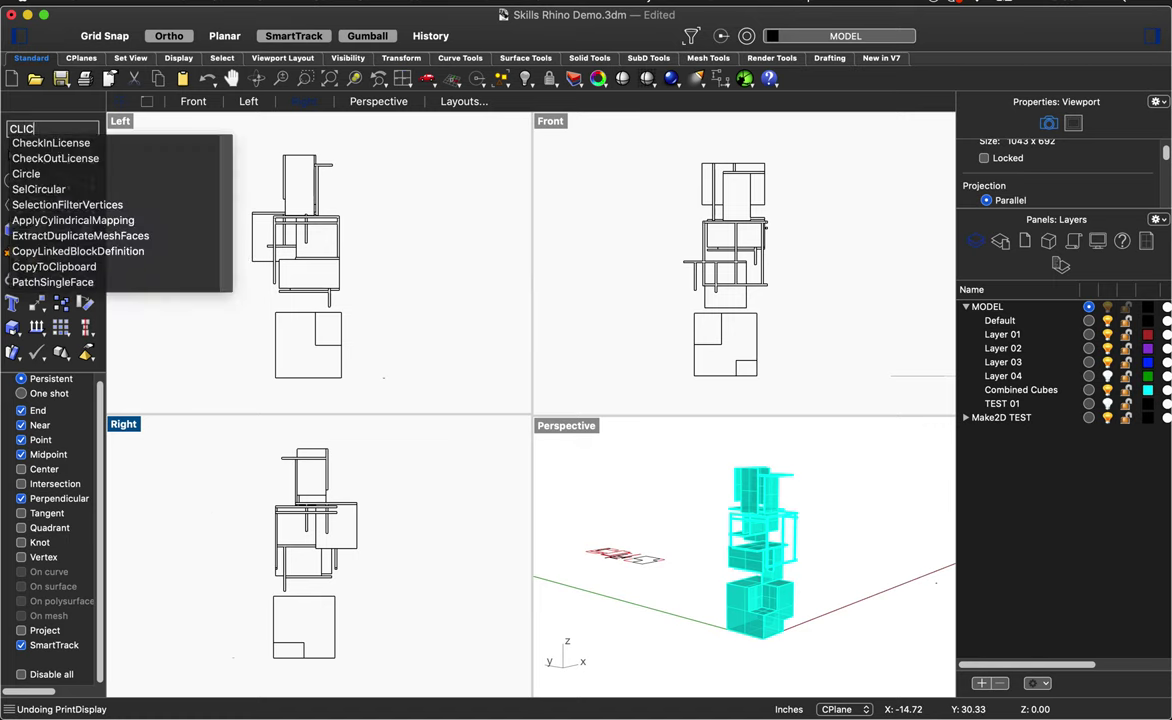
pyautogui.write('Plane')
pyautogui.press('Return')
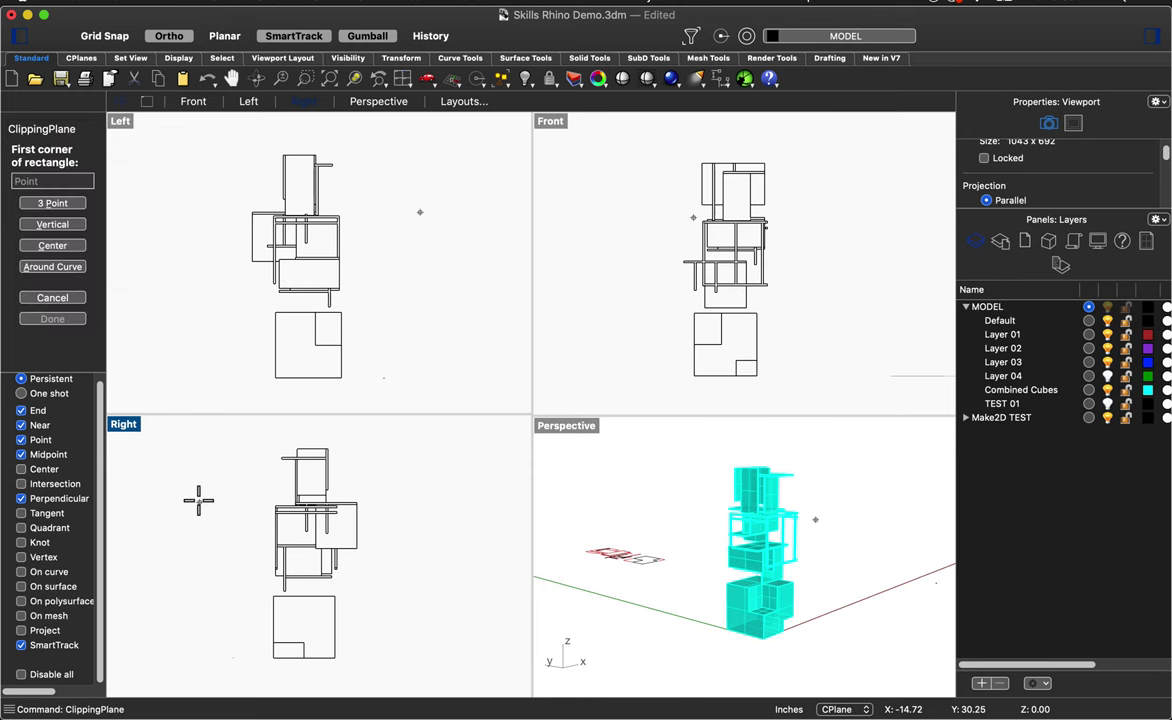
pyautogui.click(169, 432)
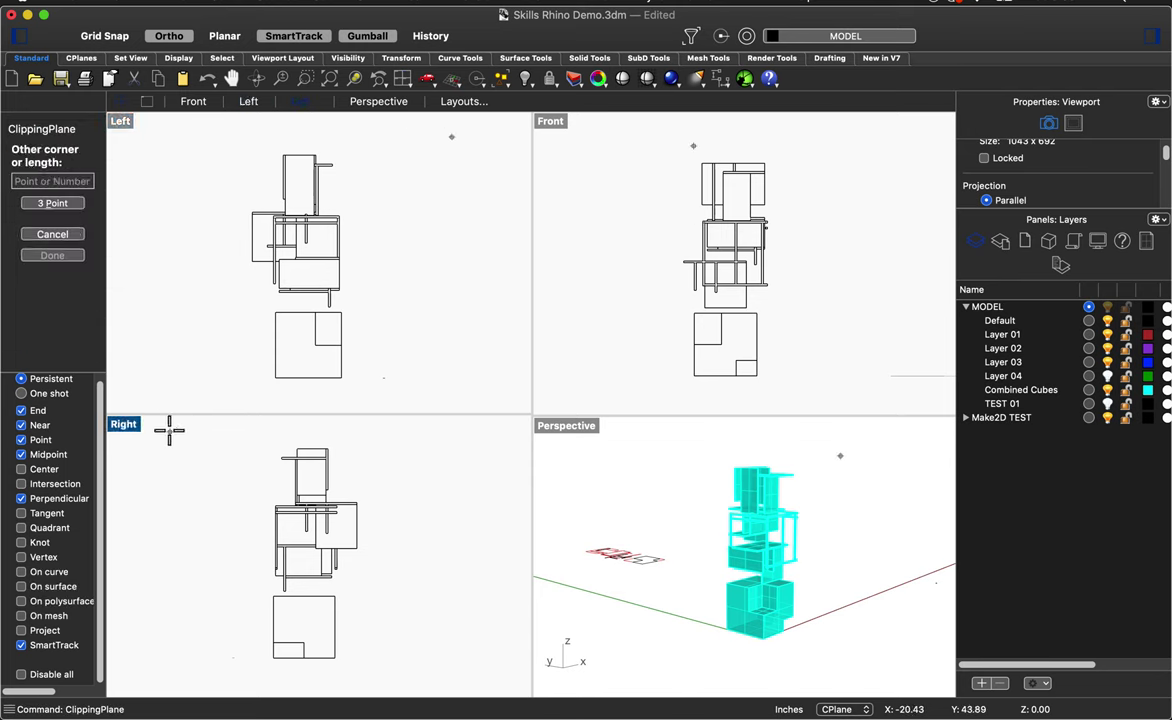
pyautogui.click(420, 687)
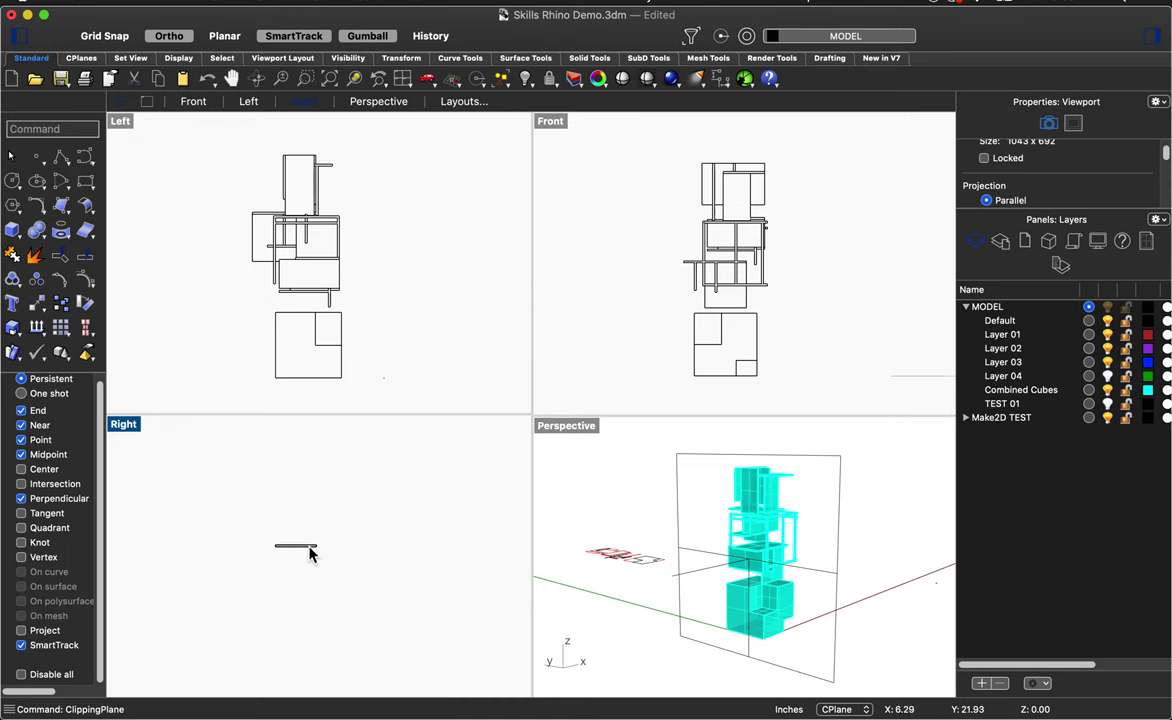
pyautogui.click(681, 585)
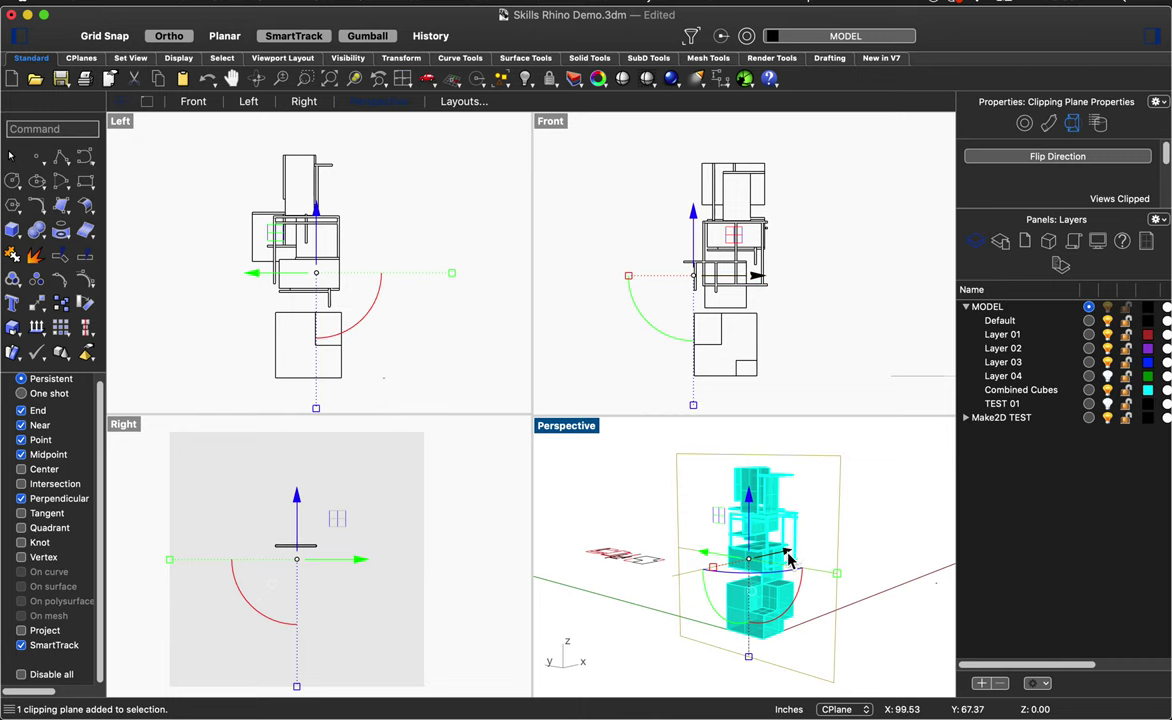
# - Slide the clipping plane along X with the gumball to cut a new section in the Right view
pyautogui.moveTo(789, 560); pyautogui.dragTo(838, 540)
pyautogui.write('Gumball')
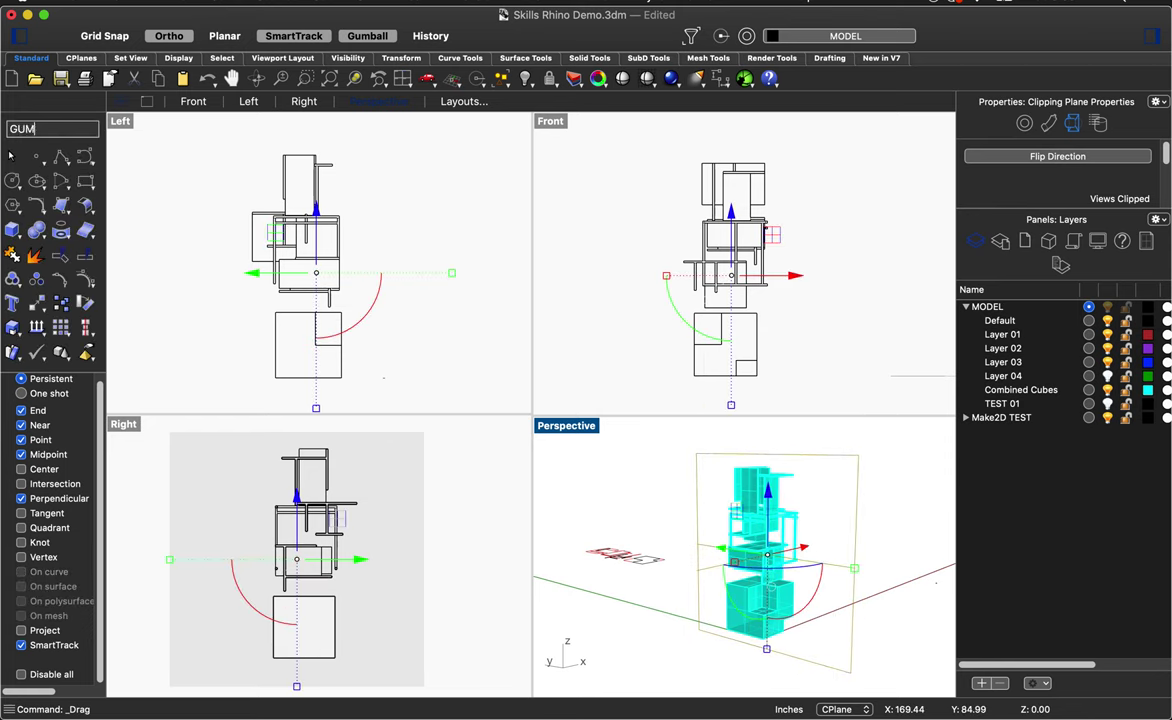
pyautogui.press('Return')
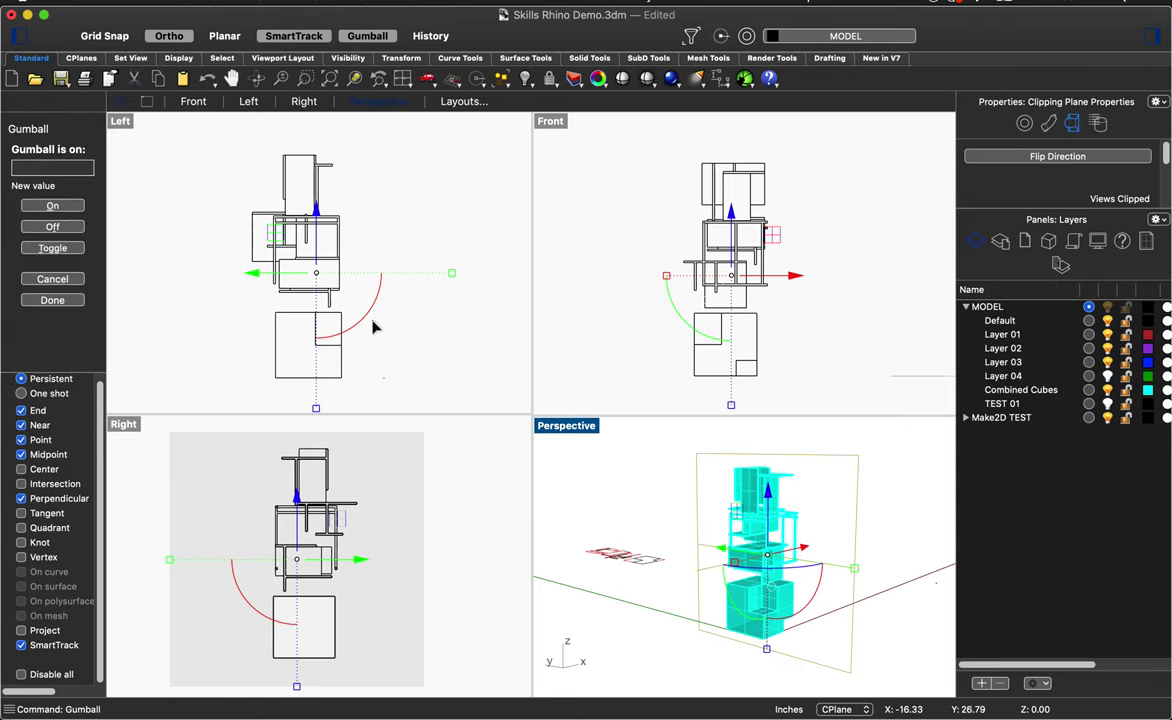
pyautogui.press('Return')
pyautogui.moveTo(811, 557)
pyautogui.mouseDown()
pyautogui.moveTo(816, 545)
pyautogui.moveTo(793, 551)
pyautogui.moveTo(811, 553)
pyautogui.moveTo(800, 561)
pyautogui.moveTo(785, 552)
pyautogui.moveTo(822, 547)
pyautogui.moveTo(805, 565)
pyautogui.moveTo(819, 555)
pyautogui.moveTo(803, 552)
pyautogui.moveTo(828, 545)
pyautogui.moveTo(793, 552)
pyautogui.mouseUp()
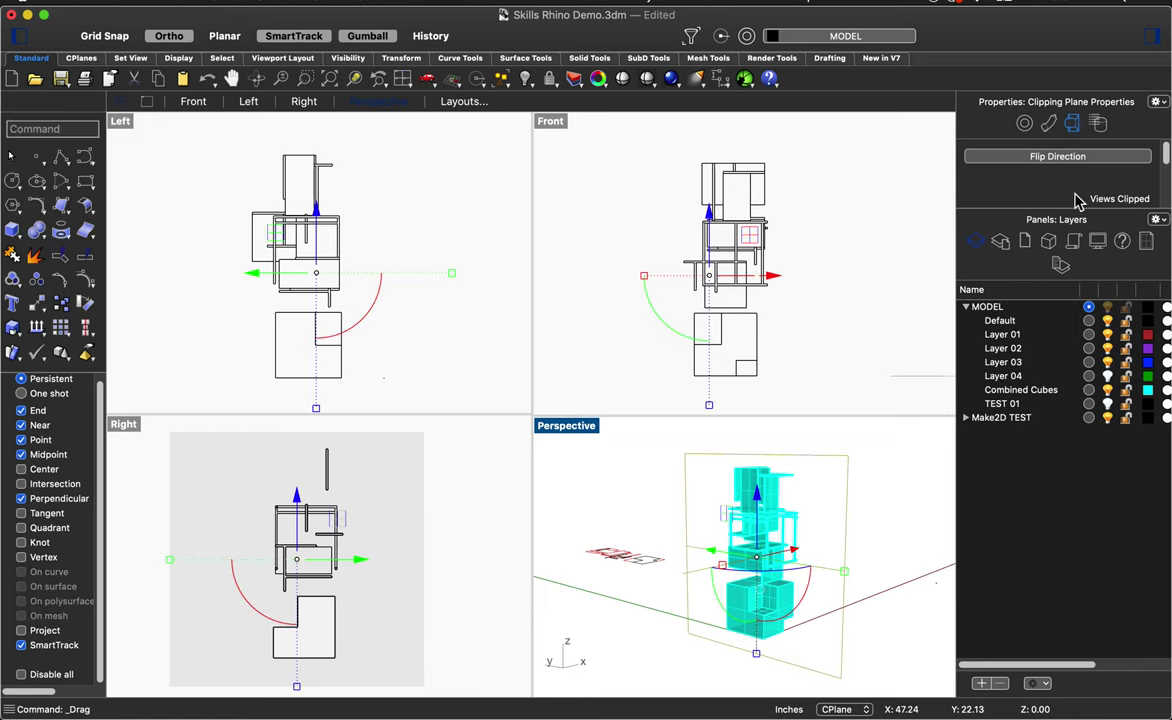
pyautogui.click(860, 572)
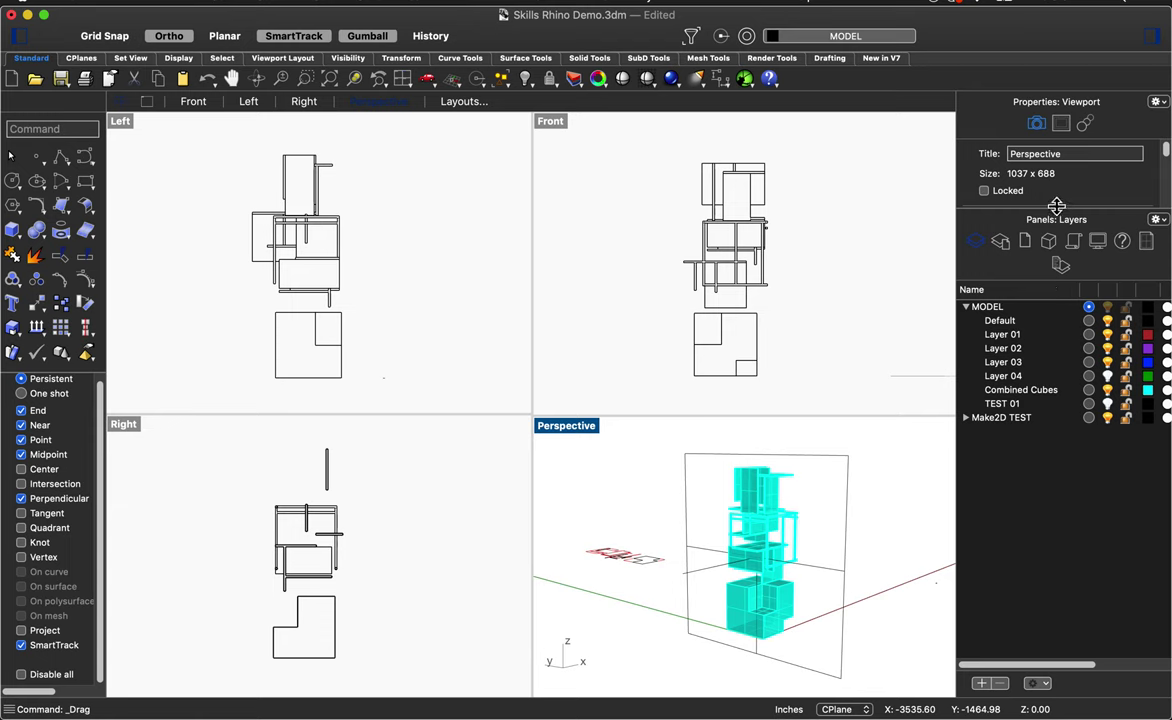
# - Make the clipping plane also clip the Left, Front and Perspective views in Properties
pyautogui.click(838, 491)
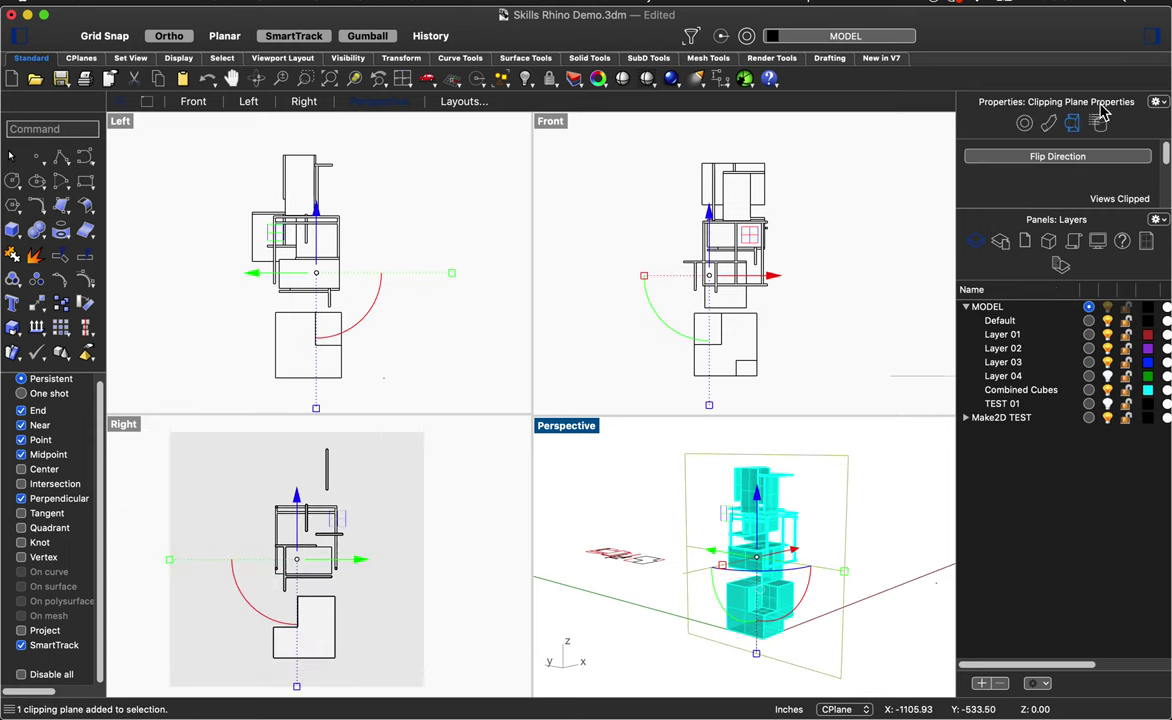
pyautogui.moveTo(1032, 210); pyautogui.dragTo(1005, 405)
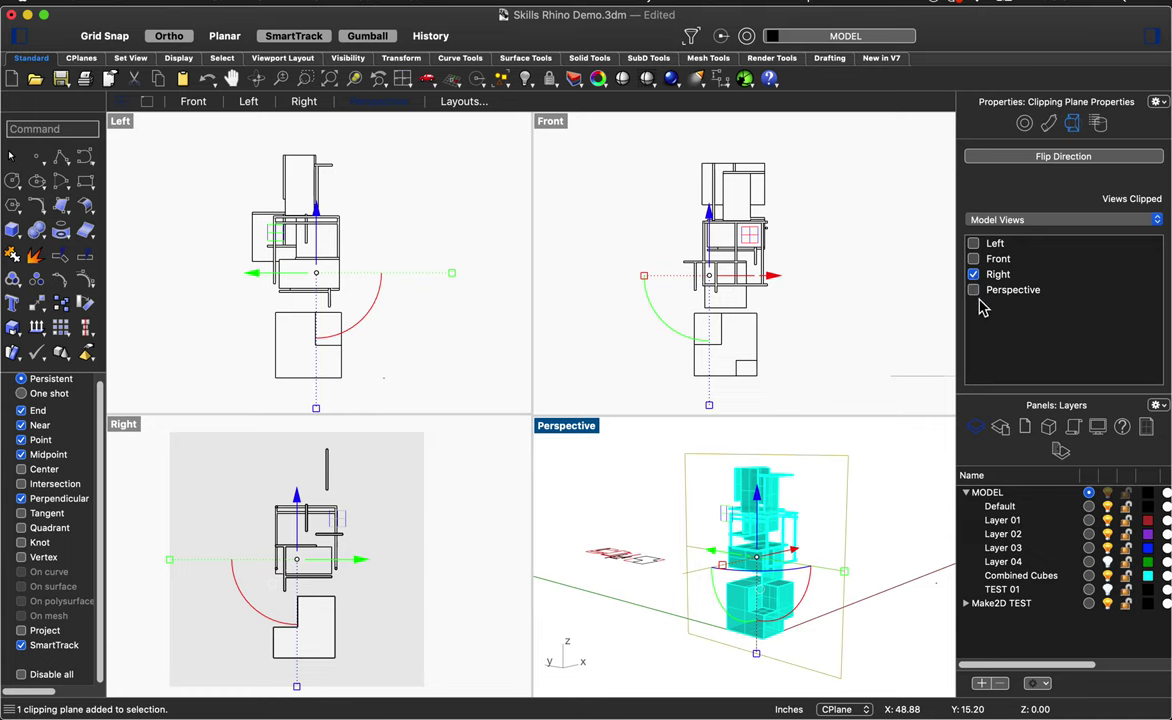
pyautogui.click(973, 258)
pyautogui.click(973, 243)
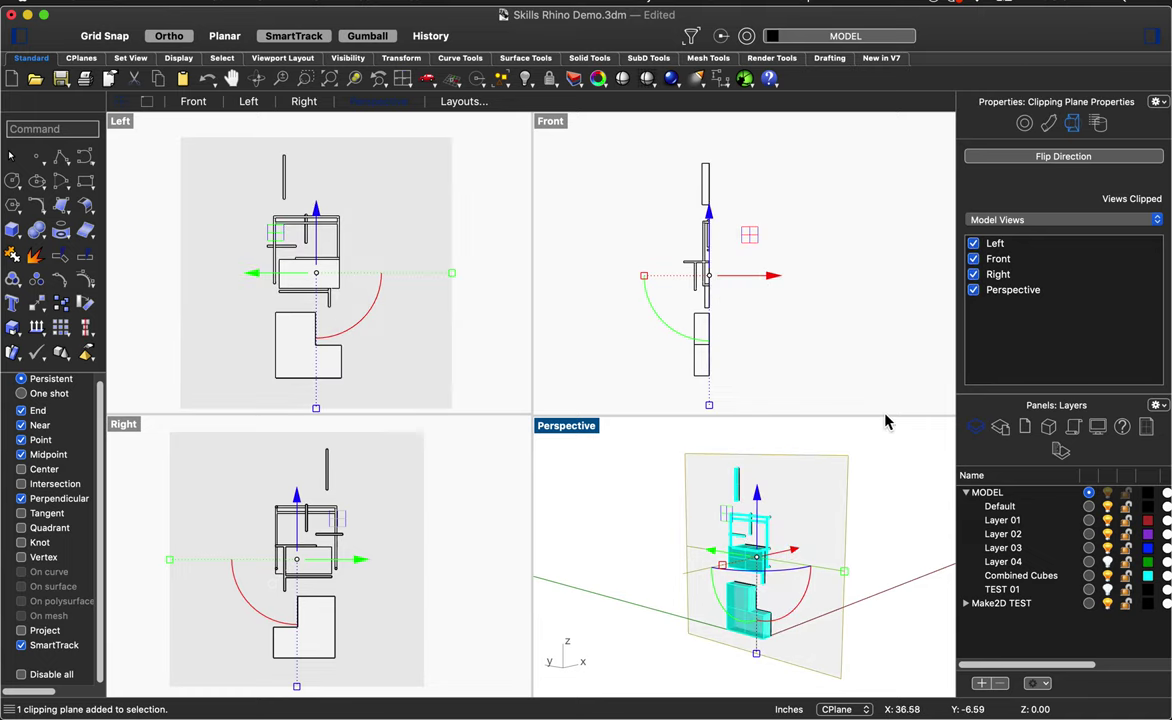
pyautogui.click(879, 412)
pyautogui.press('Escape')
# - Rotate the clipping plane around the model and move it through the tower with the gumball
pyautogui.click(727, 515)
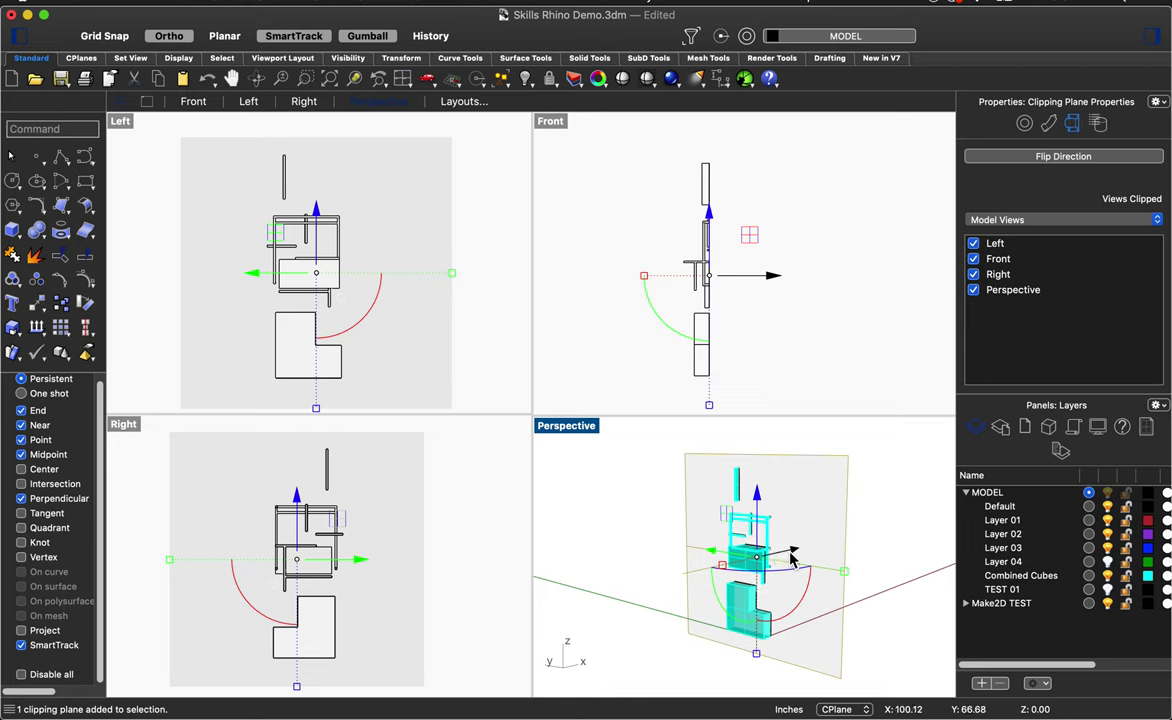
pyautogui.moveTo(793, 549)
pyautogui.mouseDown()
pyautogui.moveTo(816, 541)
pyautogui.moveTo(790, 554)
pyautogui.moveTo(819, 549)
pyautogui.moveTo(809, 549)
pyautogui.mouseUp()
pyautogui.moveTo(889, 544); pyautogui.dragTo(667, 552, button='right')
pyautogui.scroll(3, 667, 552)
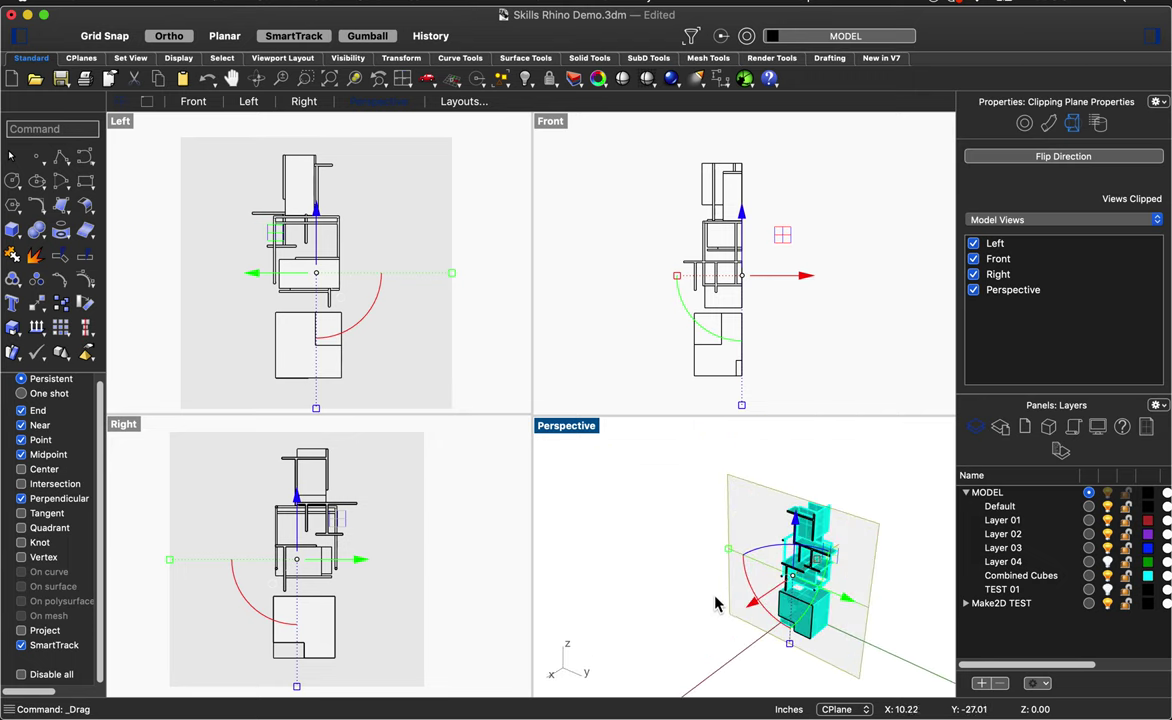
pyautogui.moveTo(753, 612); pyautogui.dragTo(672, 615)
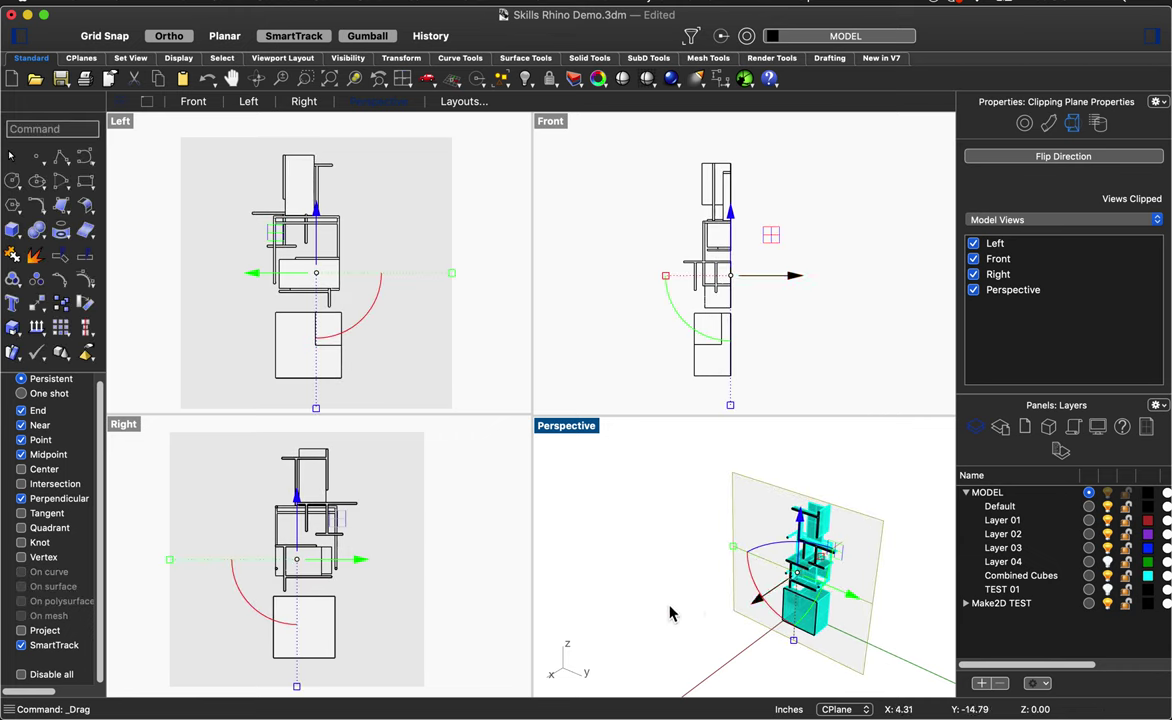
pyautogui.moveTo(672, 615); pyautogui.dragTo(727, 541, button='right')
pyautogui.scroll(-3, 774, 591)
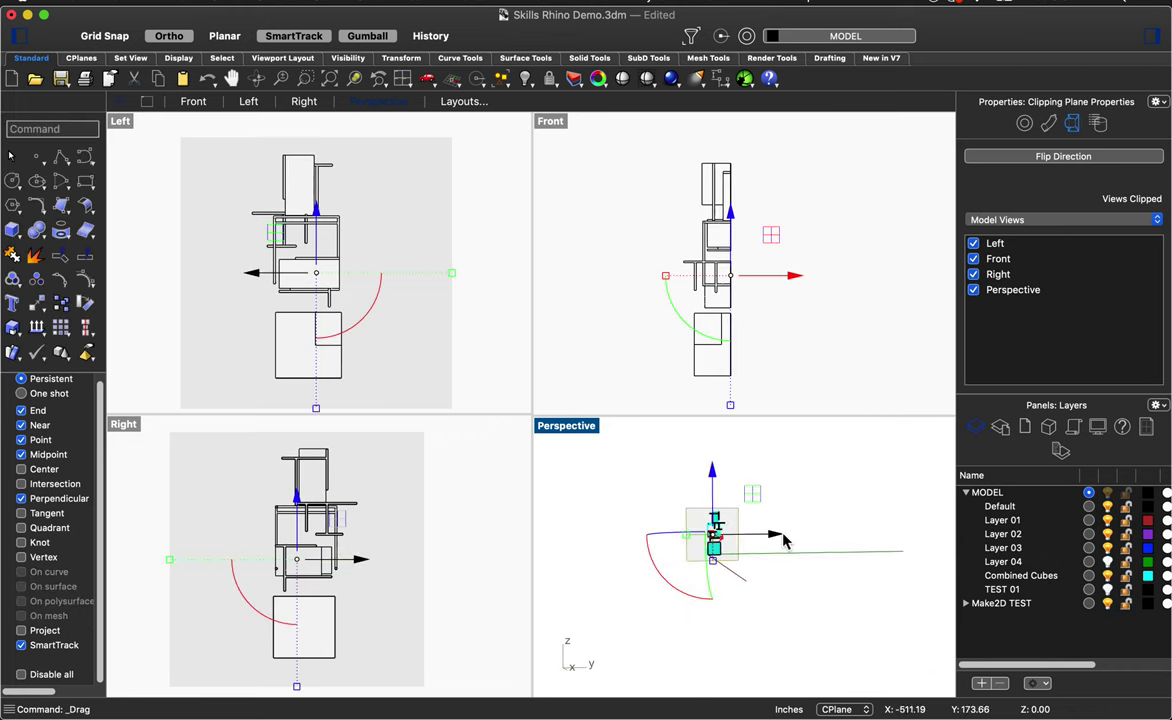
pyautogui.moveTo(774, 591); pyautogui.dragTo(810, 557, button='right')
pyautogui.moveTo(733, 540); pyautogui.dragTo(780, 564)
# - Maximize the Right viewport so the tower's full side profile fills the workspace
pyautogui.click(780, 564)
pyautogui.click(121, 424)
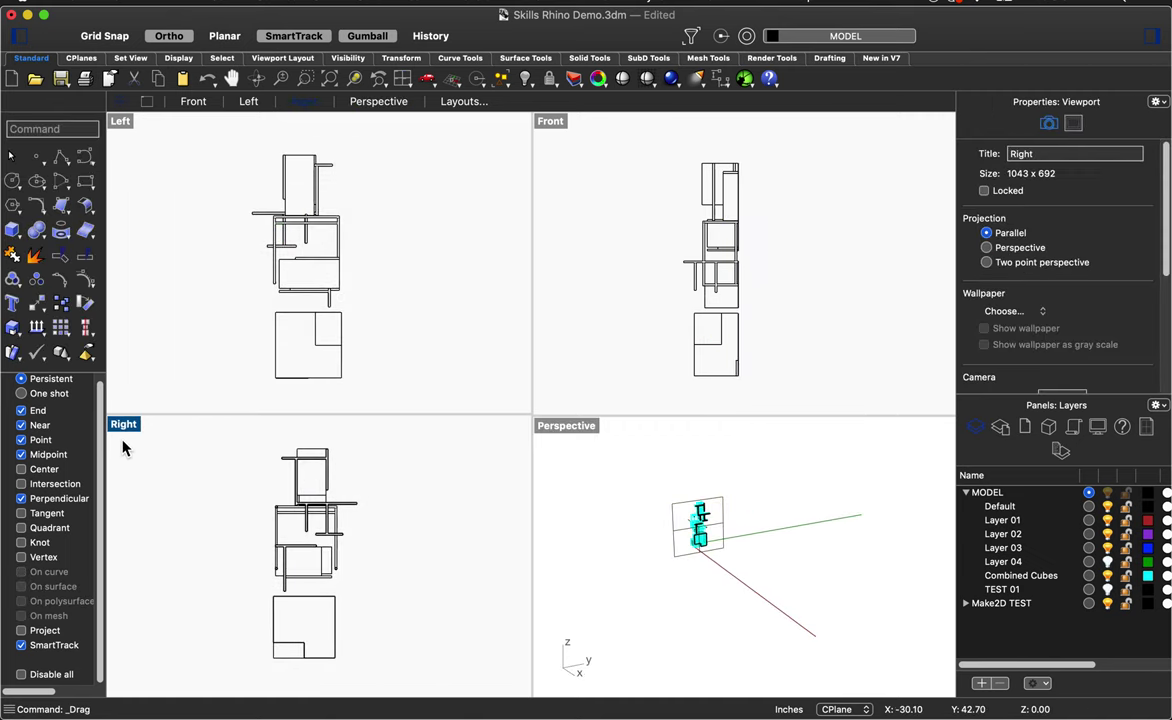
pyautogui.doubleClick(124, 425)
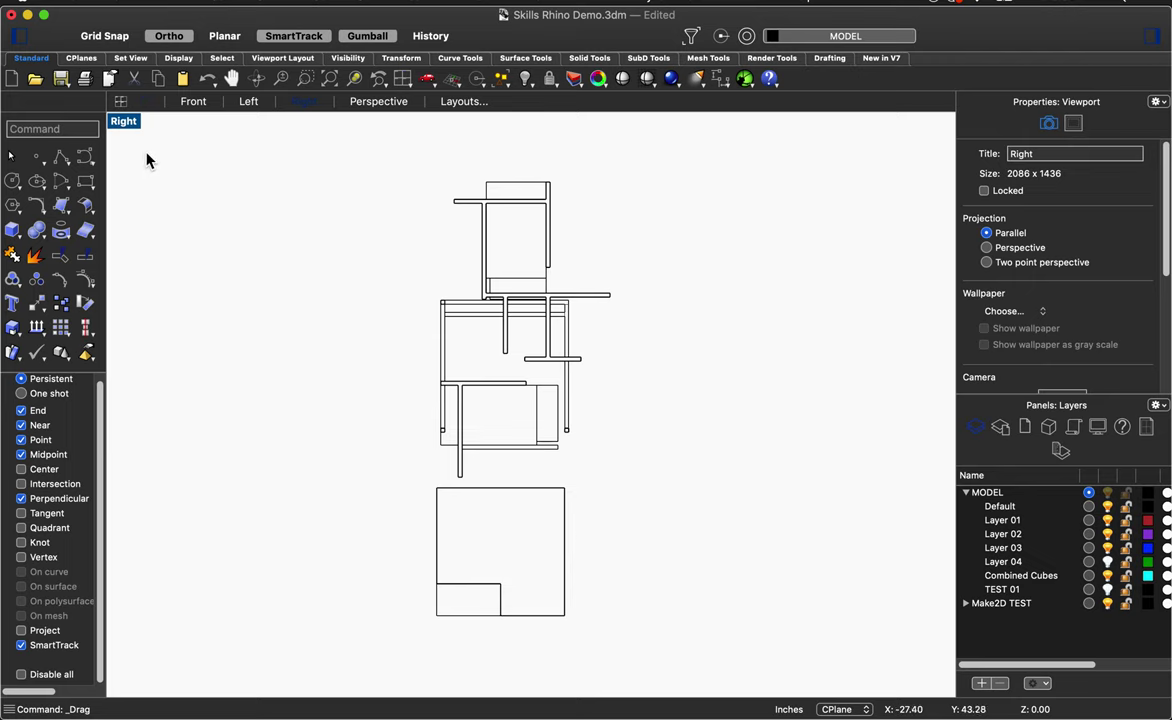
pyautogui.doubleClick(120, 123)
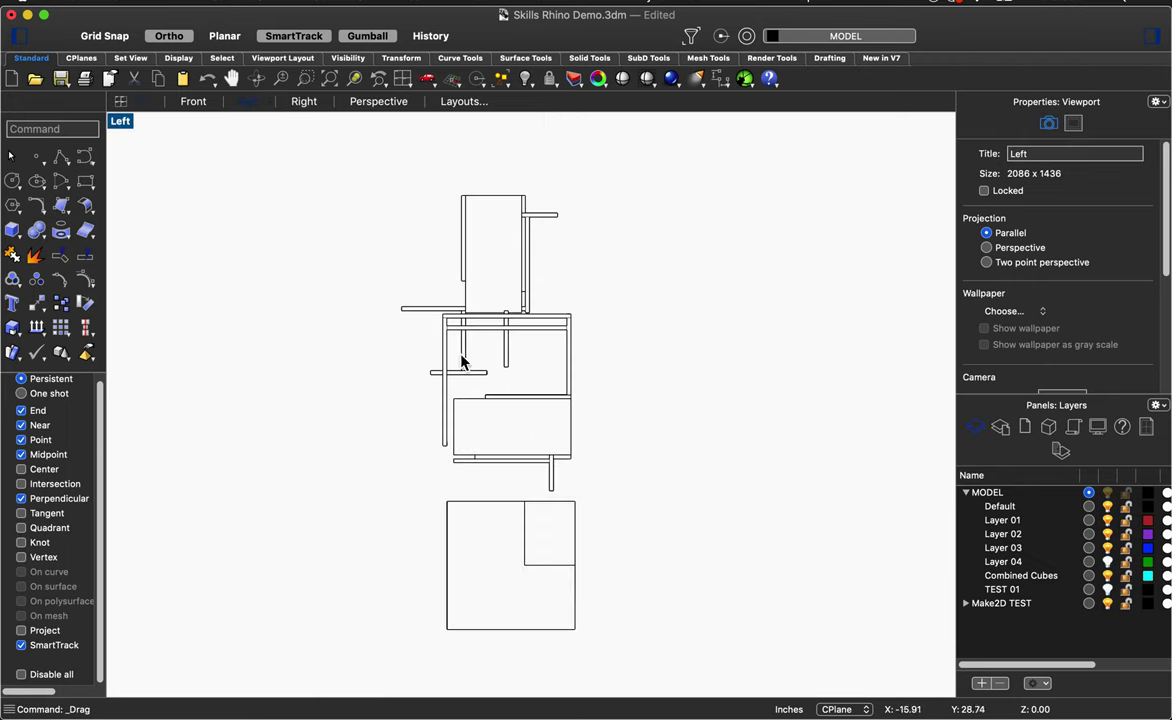
pyautogui.doubleClick(129, 127)
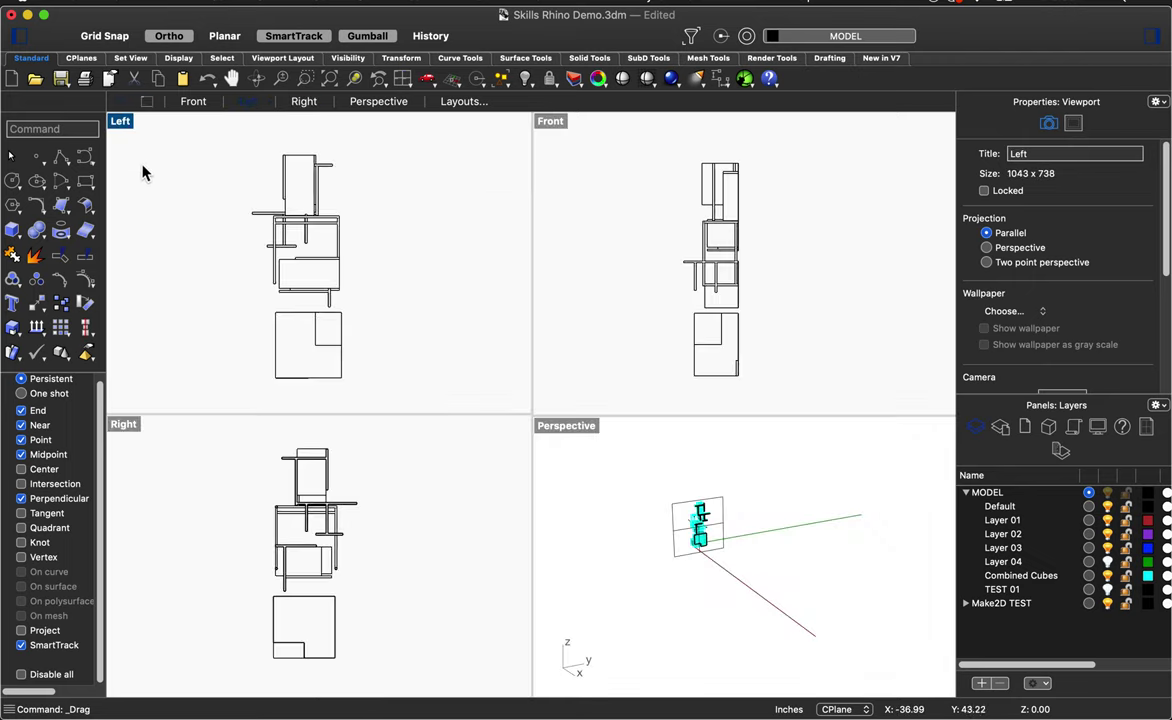
pyautogui.doubleClick(125, 425)
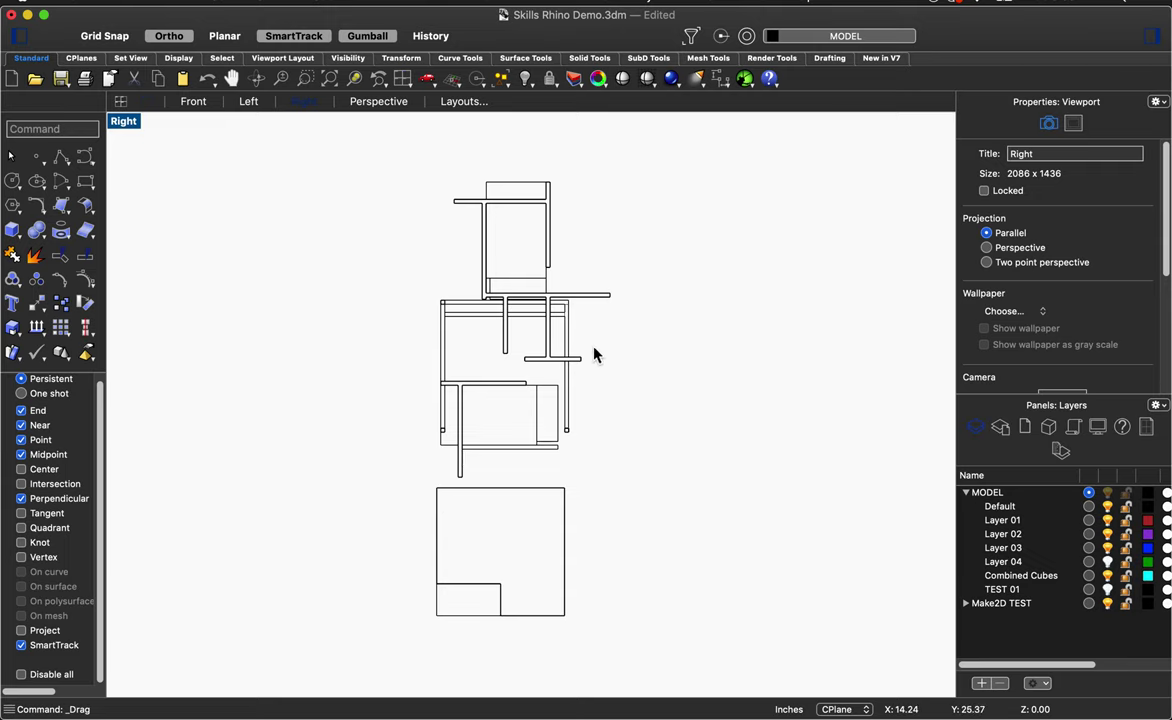
pyautogui.scroll(3, 440, 327)
pyautogui.scroll(-3, 437, 307)
pyautogui.moveTo(337, 153); pyautogui.dragTo(709, 636)
pyautogui.click(743, 628)
# - Select all objects and start File > Export Selected, then cancel it
pyautogui.moveTo(780, 622); pyautogui.dragTo(290, 112)
pyautogui.click(697, 499)
pyautogui.press('super+a')
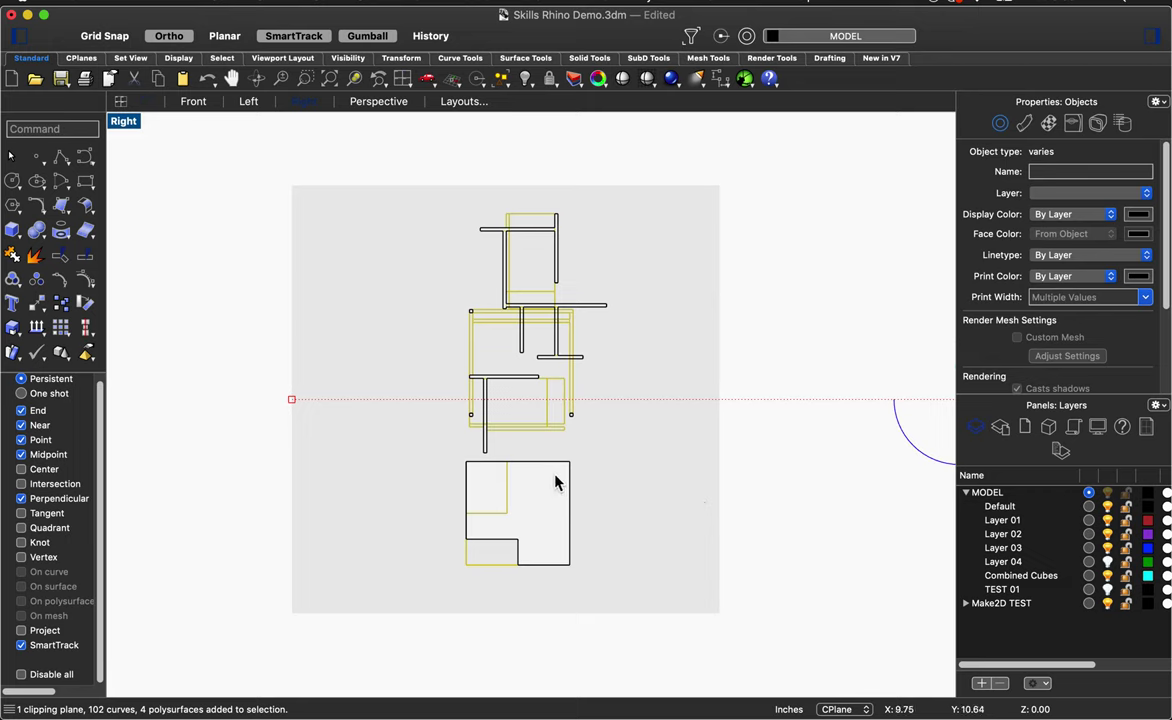
pyautogui.click(110, 4)
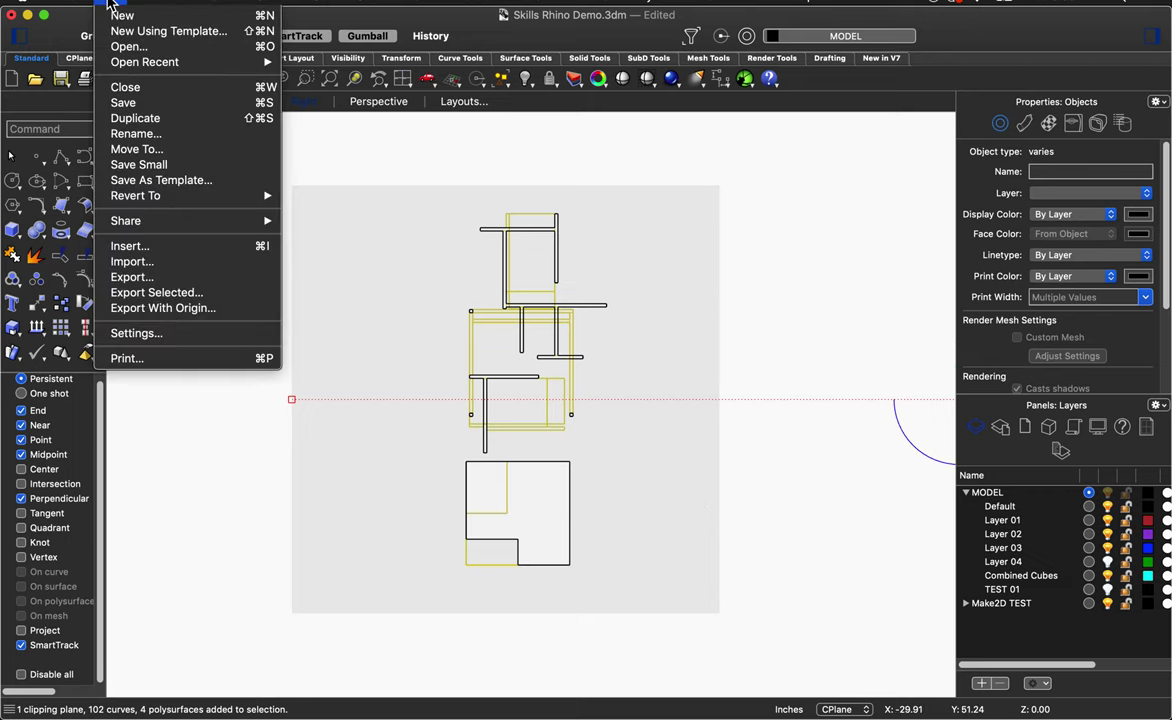
pyautogui.click(157, 292)
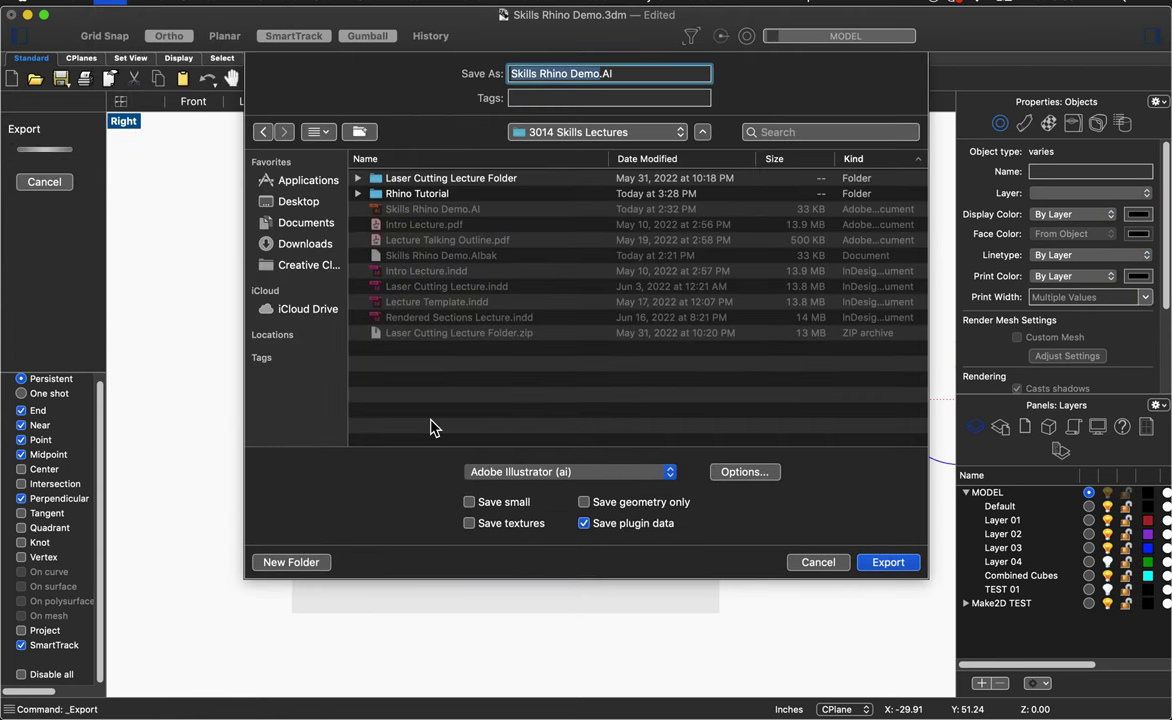
pyautogui.press('Escape')
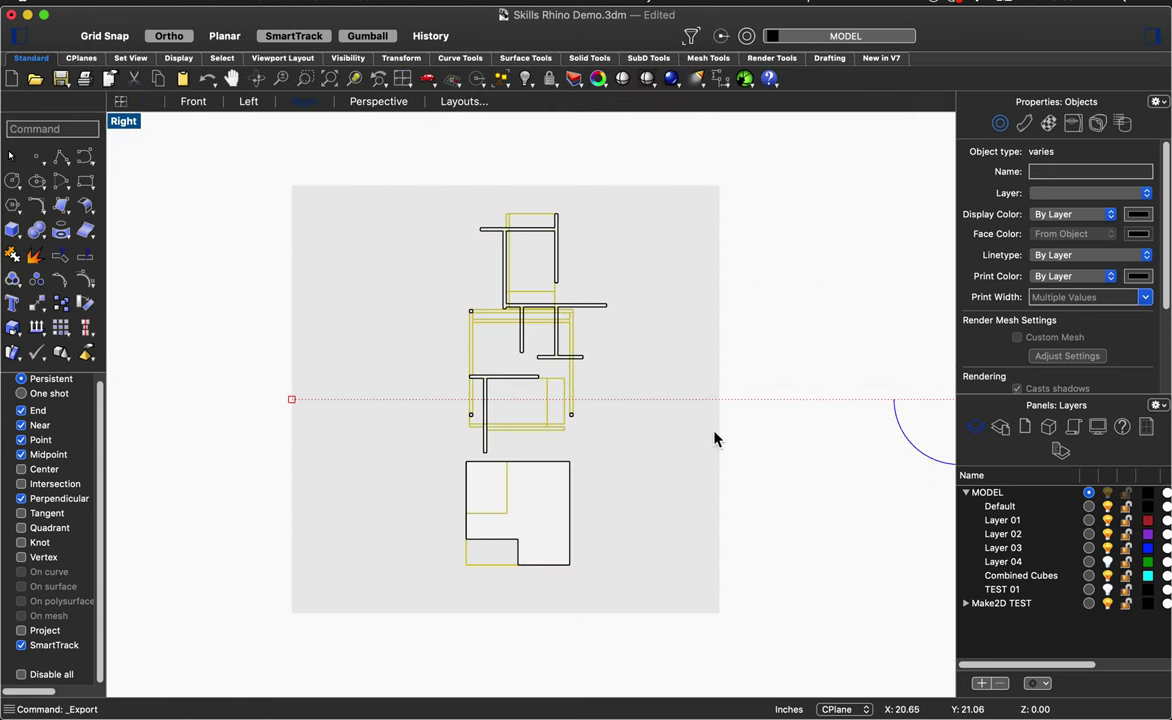
# - Reselect every object and launch Make2D
pyautogui.click(691, 332)
pyautogui.press('super+a')
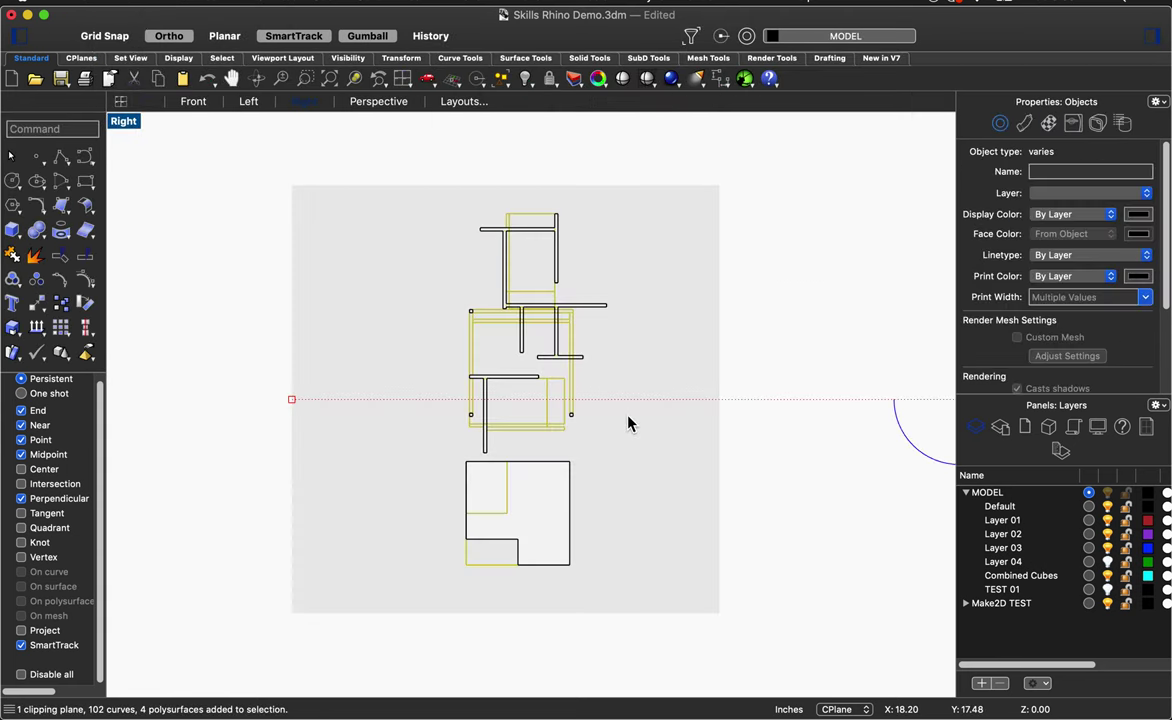
pyautogui.write('Make2D')
pyautogui.press('Return')
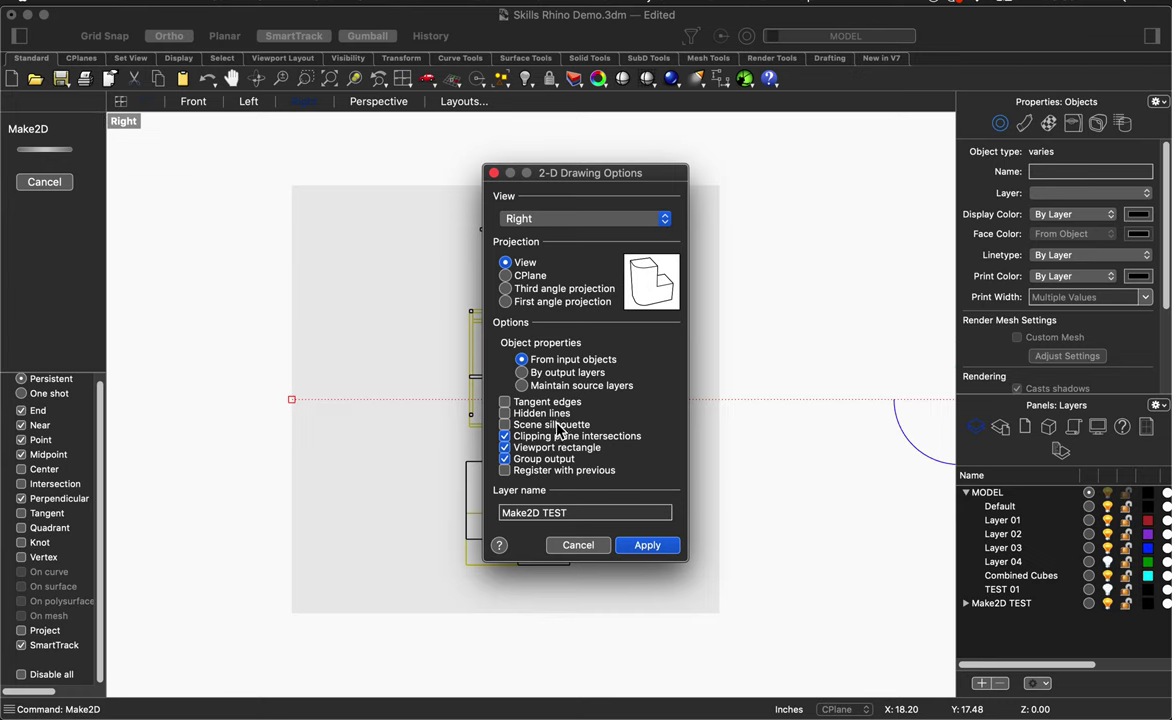
# - Apply Make2D from the Right view with clipping plane intersections on layer Make2D TEST
pyautogui.click(648, 547)
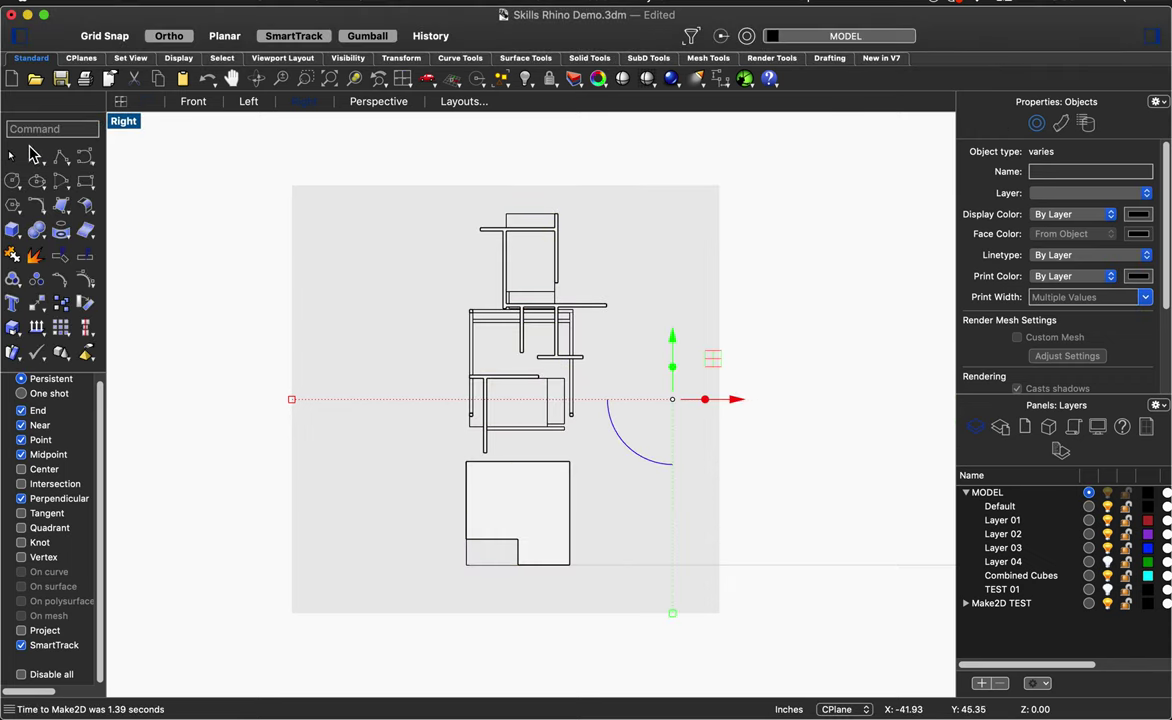
# - Restore the four-view layout and move the new 2D curves up away from the model
pyautogui.doubleClick(125, 121)
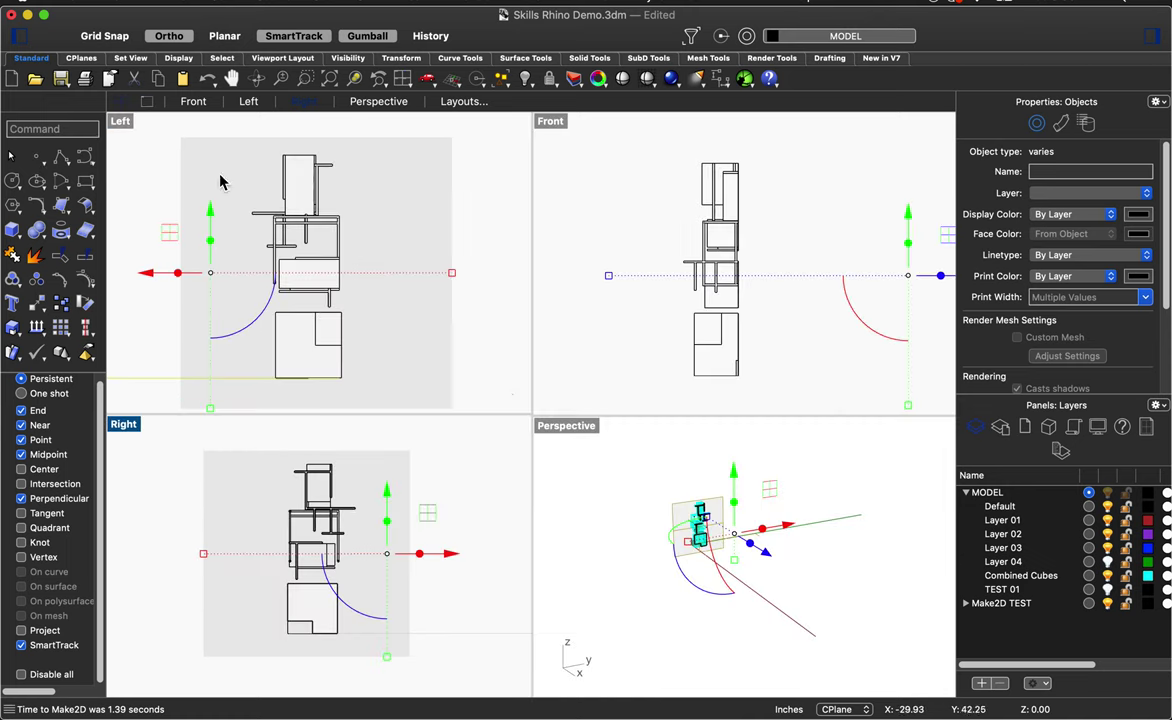
pyautogui.scroll(-10, 408, 340)
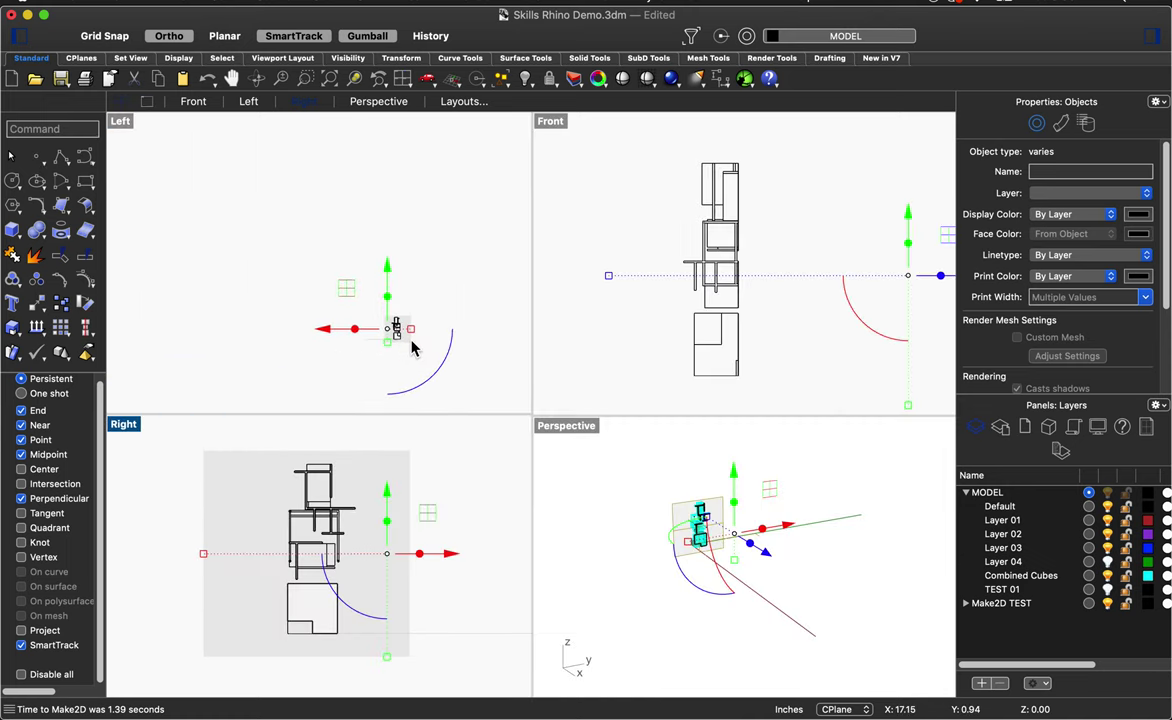
pyautogui.moveTo(362, 256); pyautogui.dragTo(395, 243)
pyautogui.scroll(3, 398, 254)
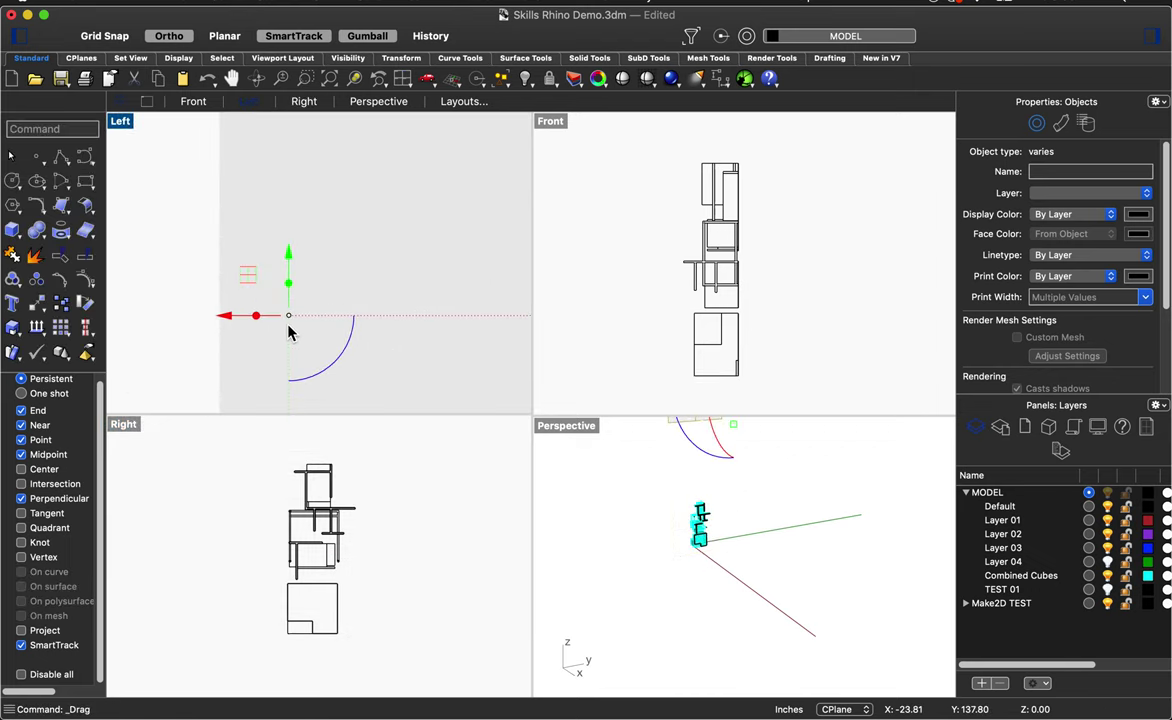
pyautogui.scroll(-3, 288, 332)
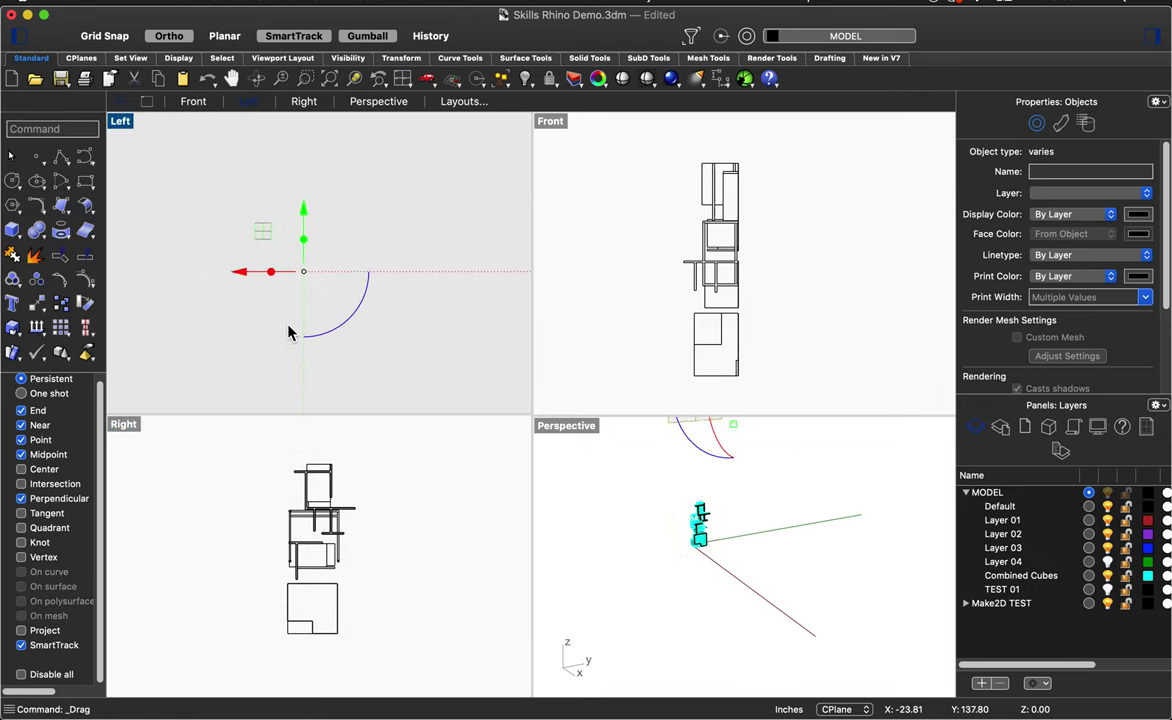
pyautogui.click(338, 311)
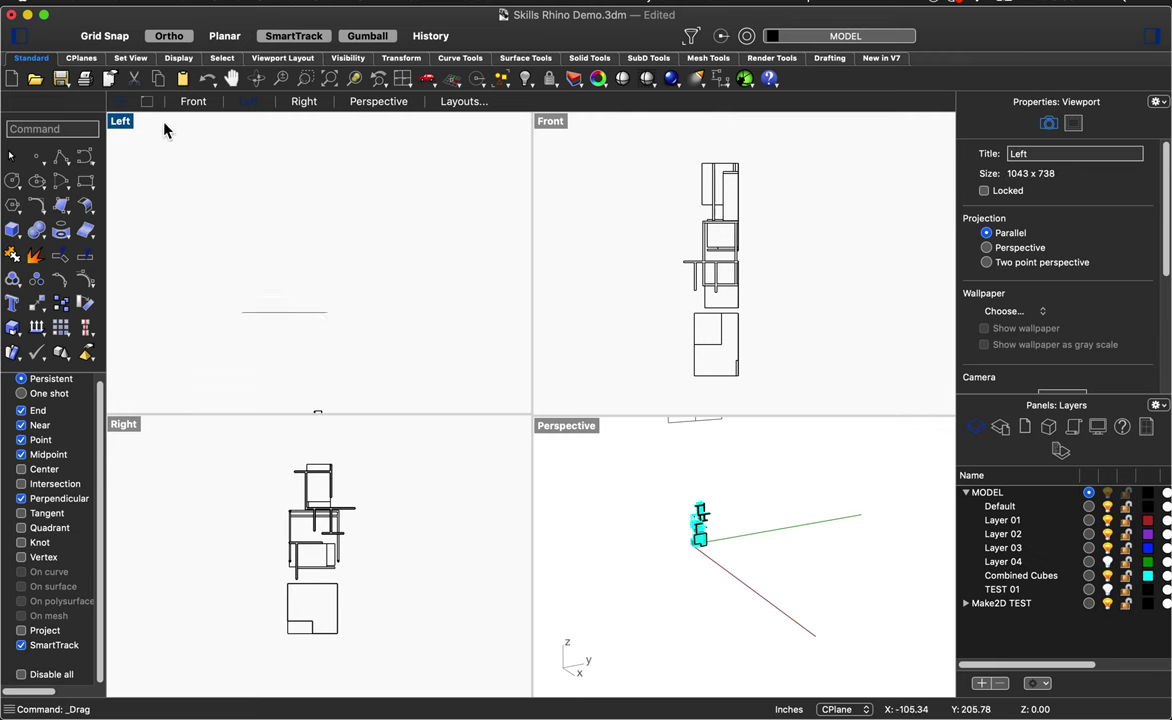
# - Set the Left viewport to Top and delete the clipping plane with its curve
pyautogui.click(119, 121)
pyautogui.moveTo(162, 433)
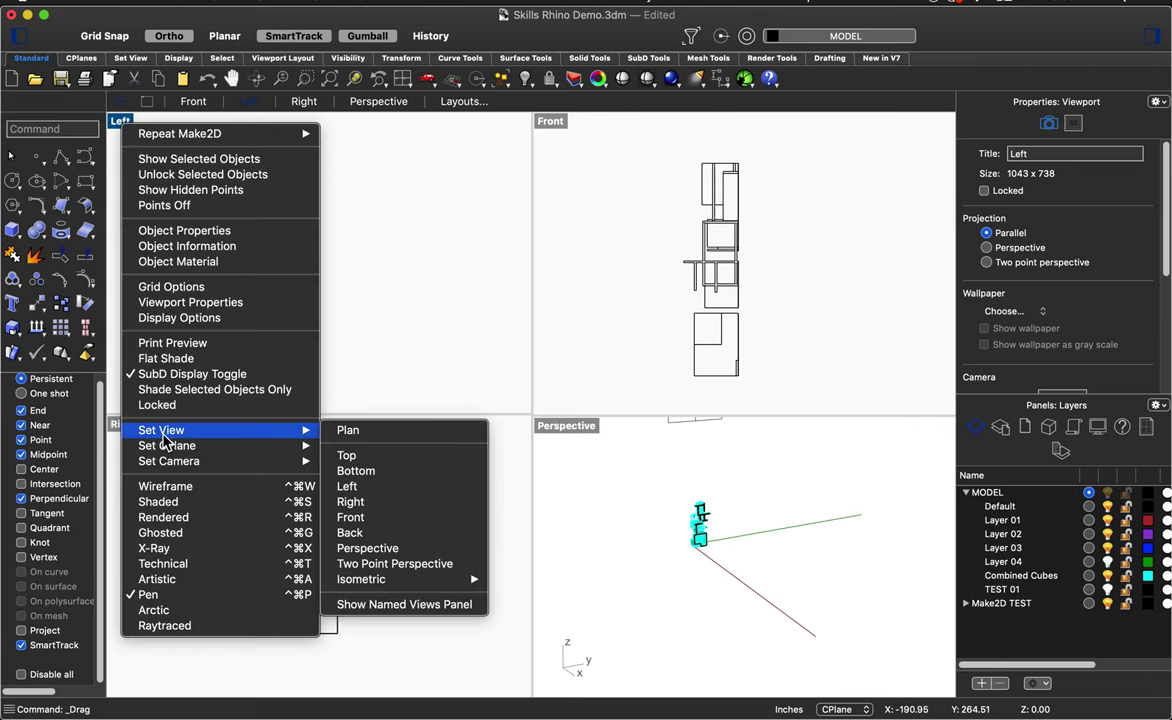
pyautogui.click(350, 458)
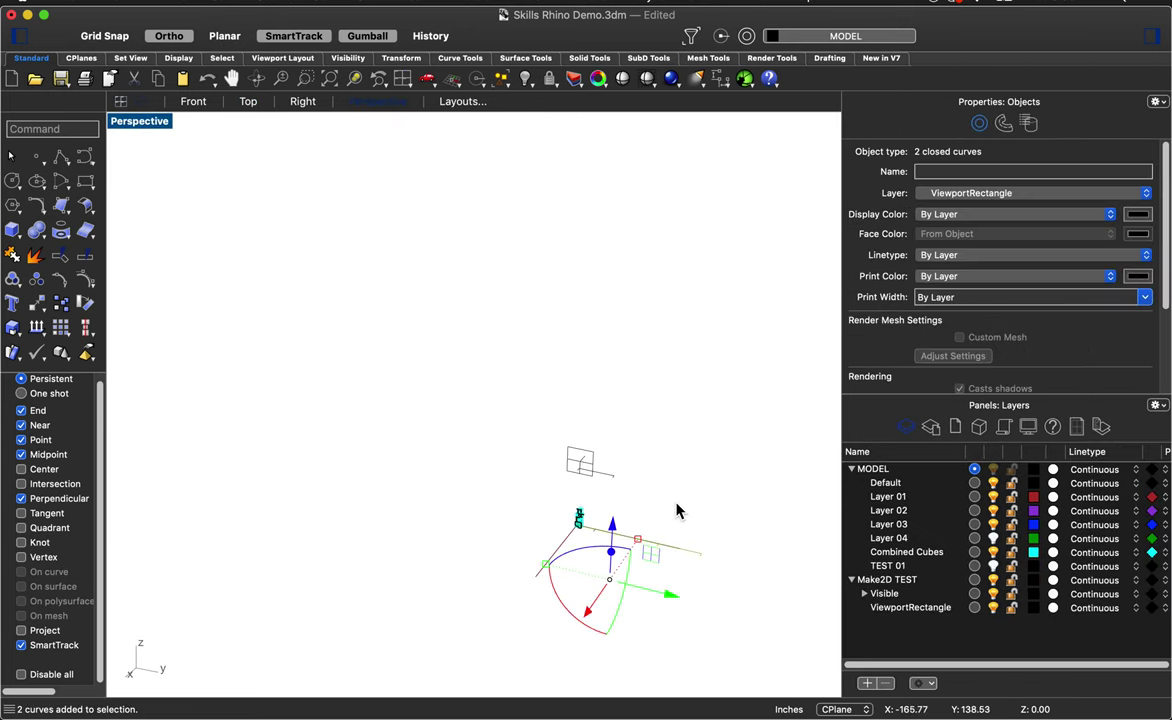
pyautogui.click(654, 497)
pyautogui.moveTo(654, 497); pyautogui.dragTo(520, 398)
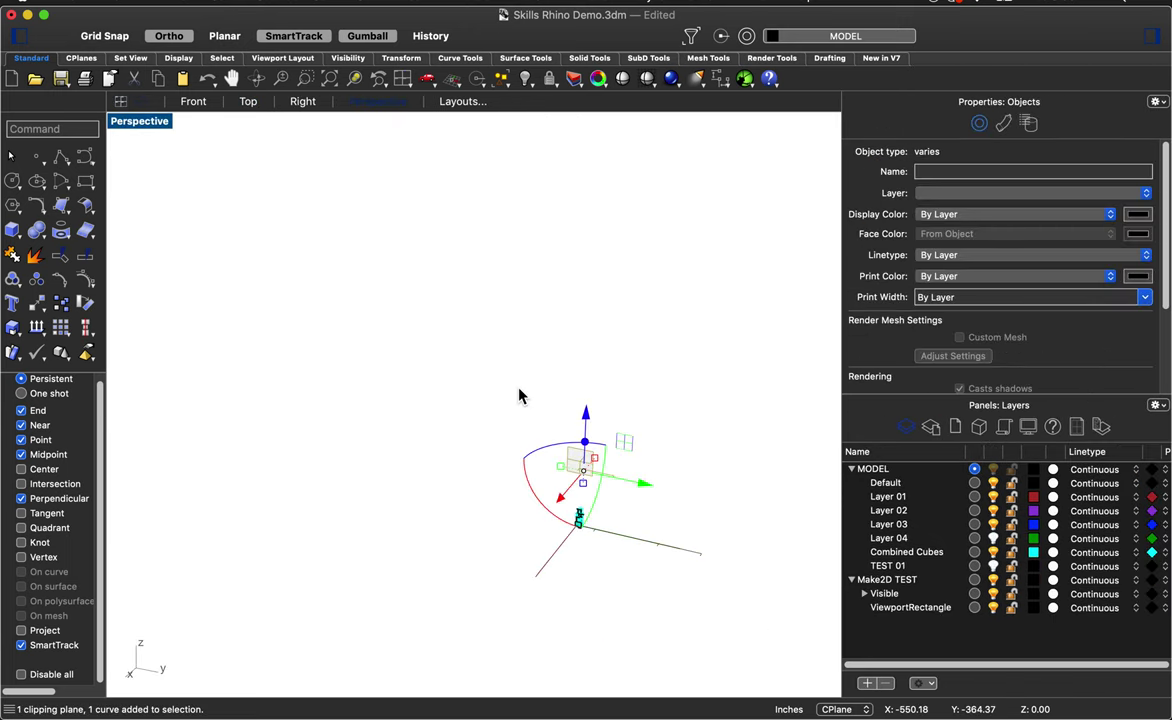
pyautogui.press('Delete')
# - Check the result from a top-down angle, undoing and repeating the clipping plane deletion
pyautogui.scroll(5, 596, 685)
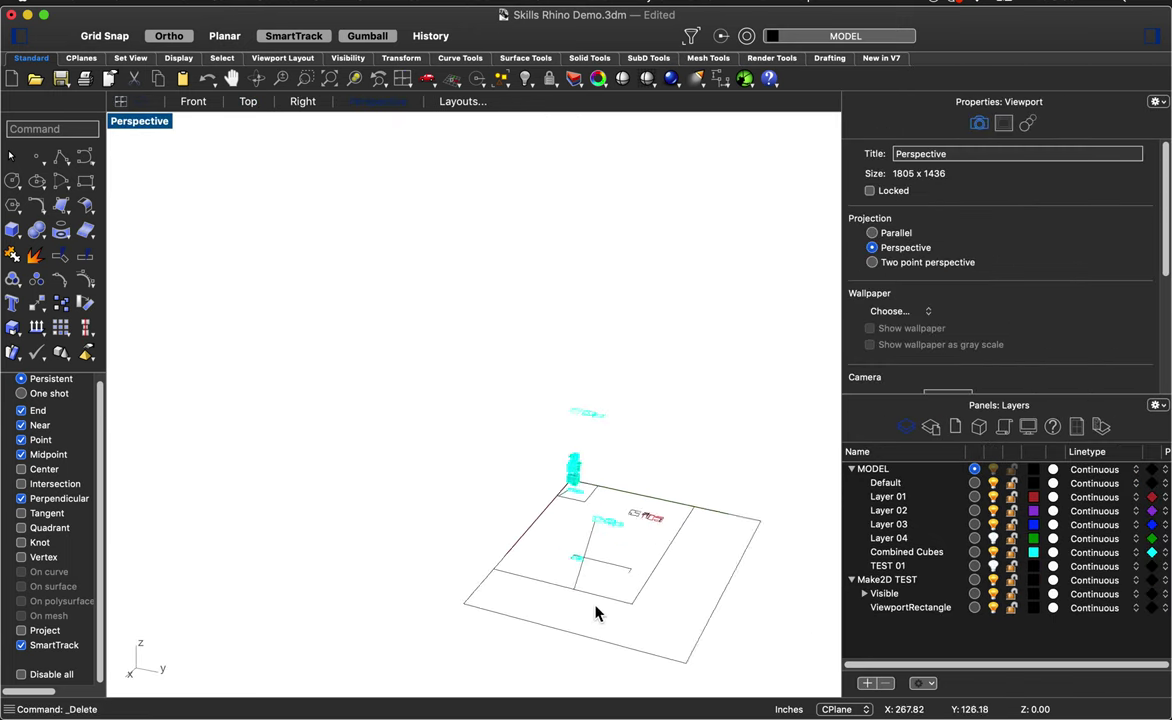
pyautogui.hscroll(5, 667, 460)
pyautogui.scroll(5, 400, 387)
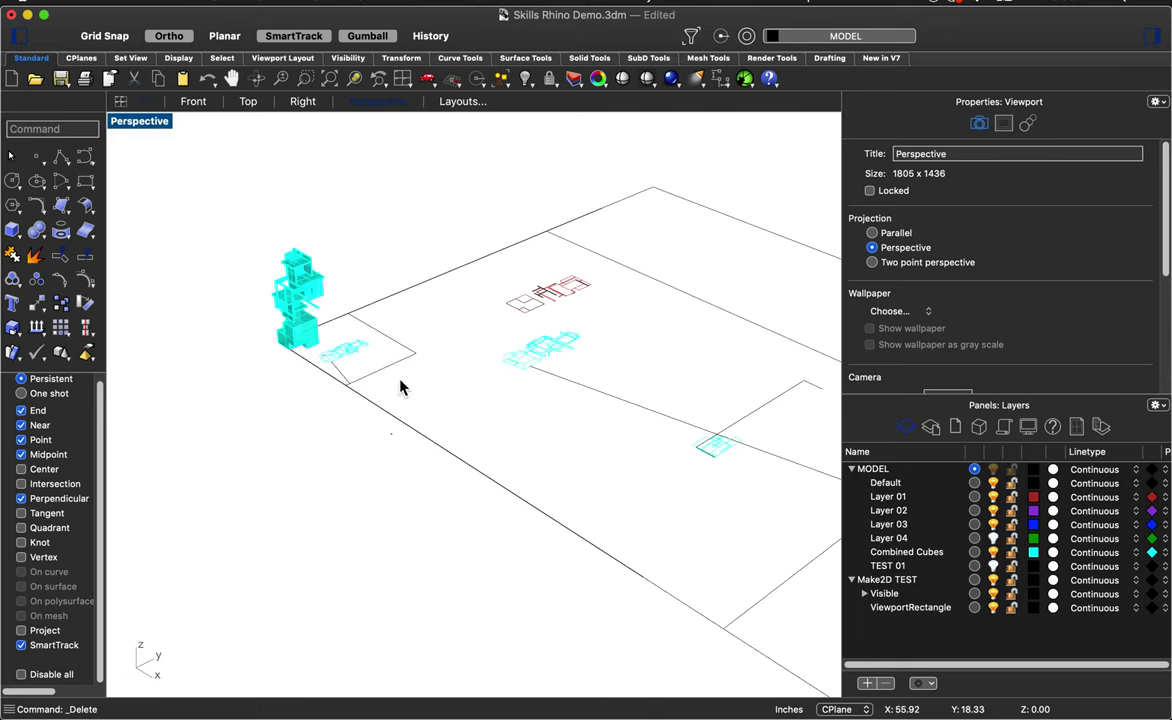
pyautogui.scroll(-6, 330, 419)
pyautogui.scroll(3, 418, 458)
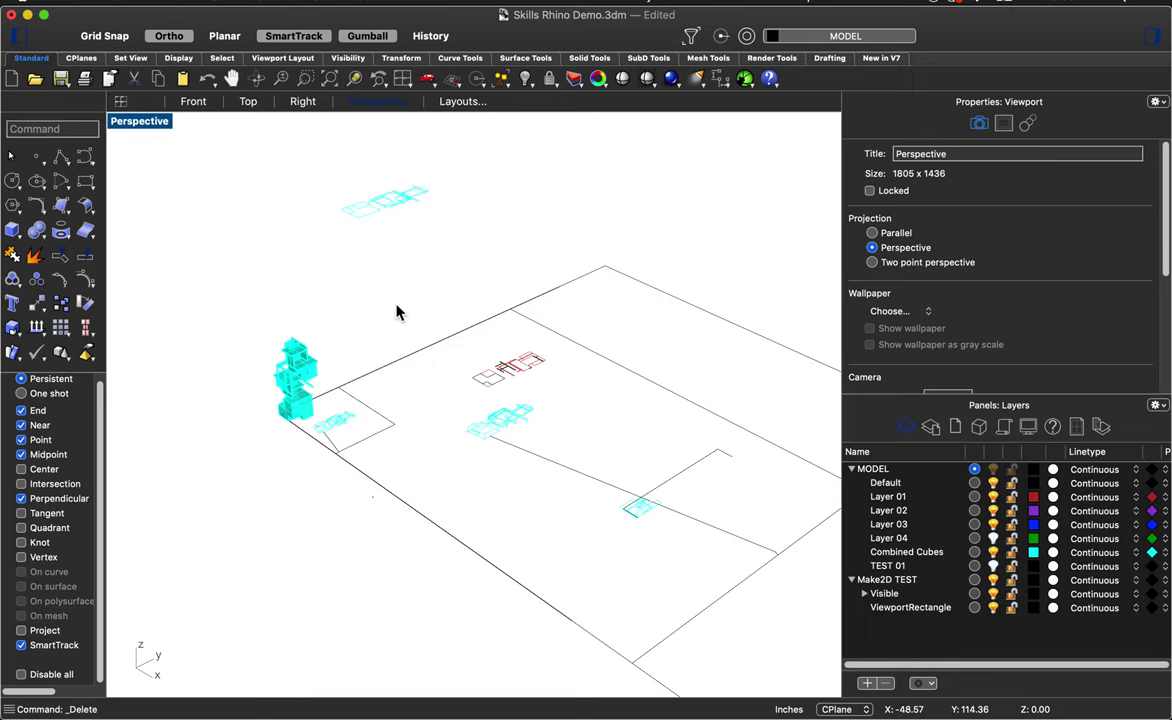
pyautogui.moveTo(424, 400); pyautogui.dragTo(440, 448, button='right')
pyautogui.scroll(3, 321, 336)
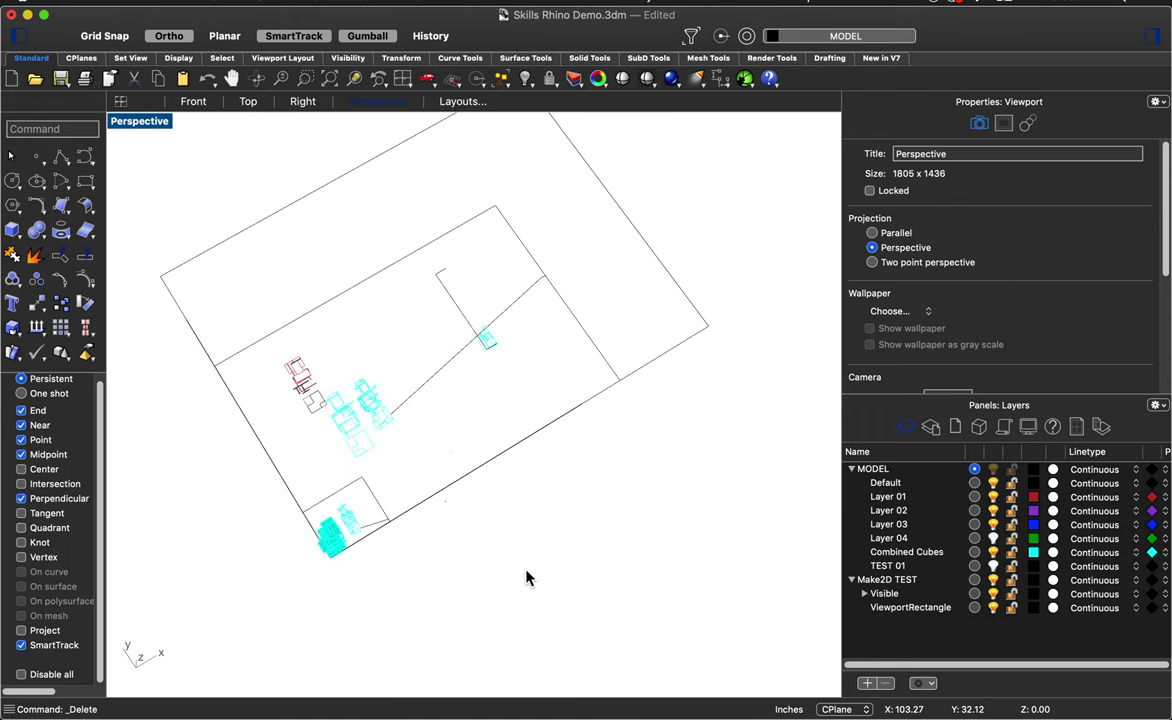
pyautogui.press('super+z')
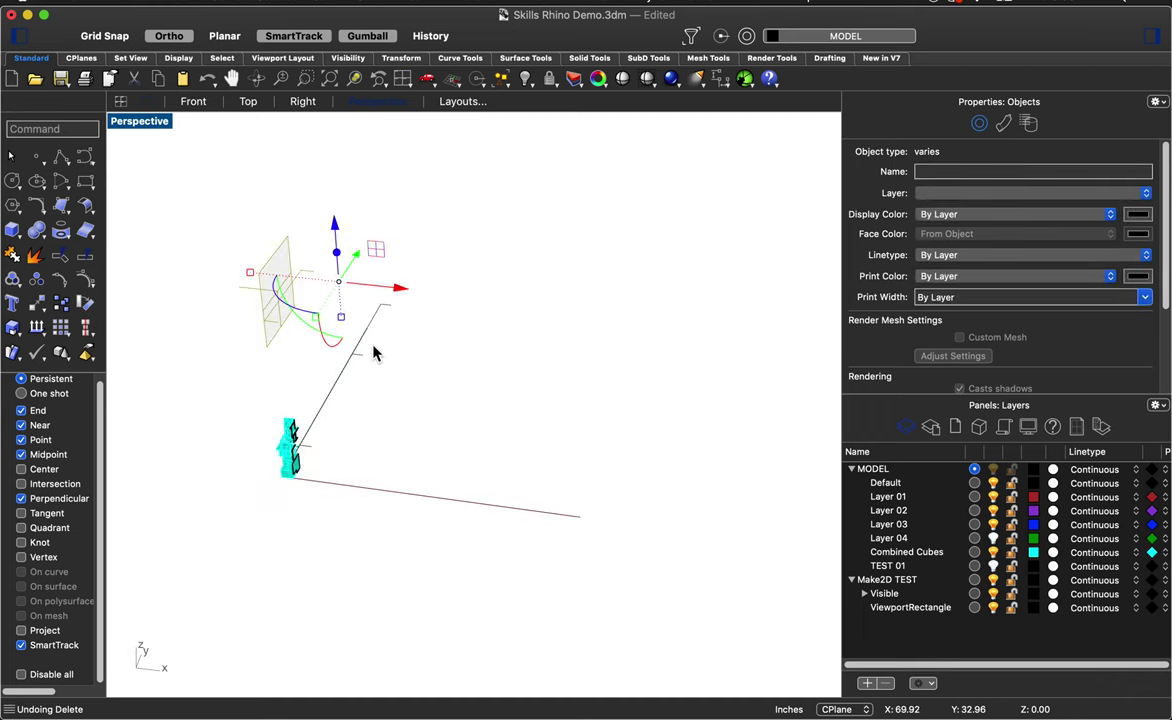
pyautogui.press('Delete')
pyautogui.moveTo(382, 383); pyautogui.dragTo(403, 437, button='right')
# - Switch the Perspective viewport to the Top view
pyautogui.click(142, 122)
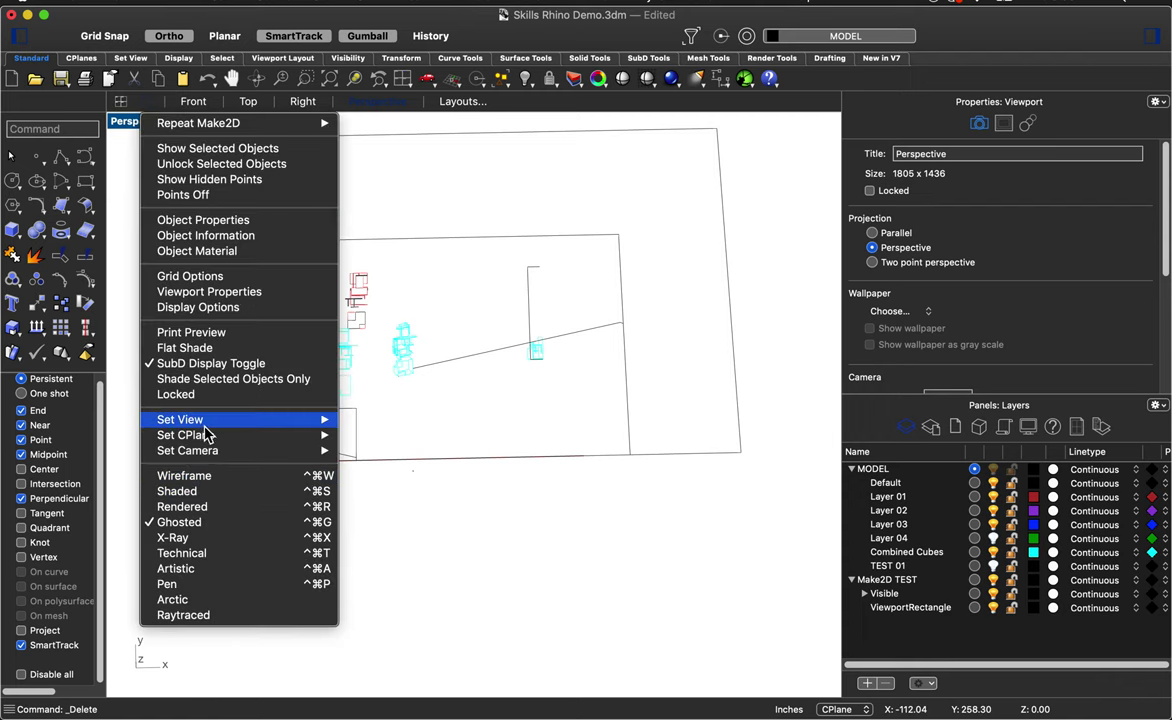
pyautogui.moveTo(196, 421)
pyautogui.click(398, 452)
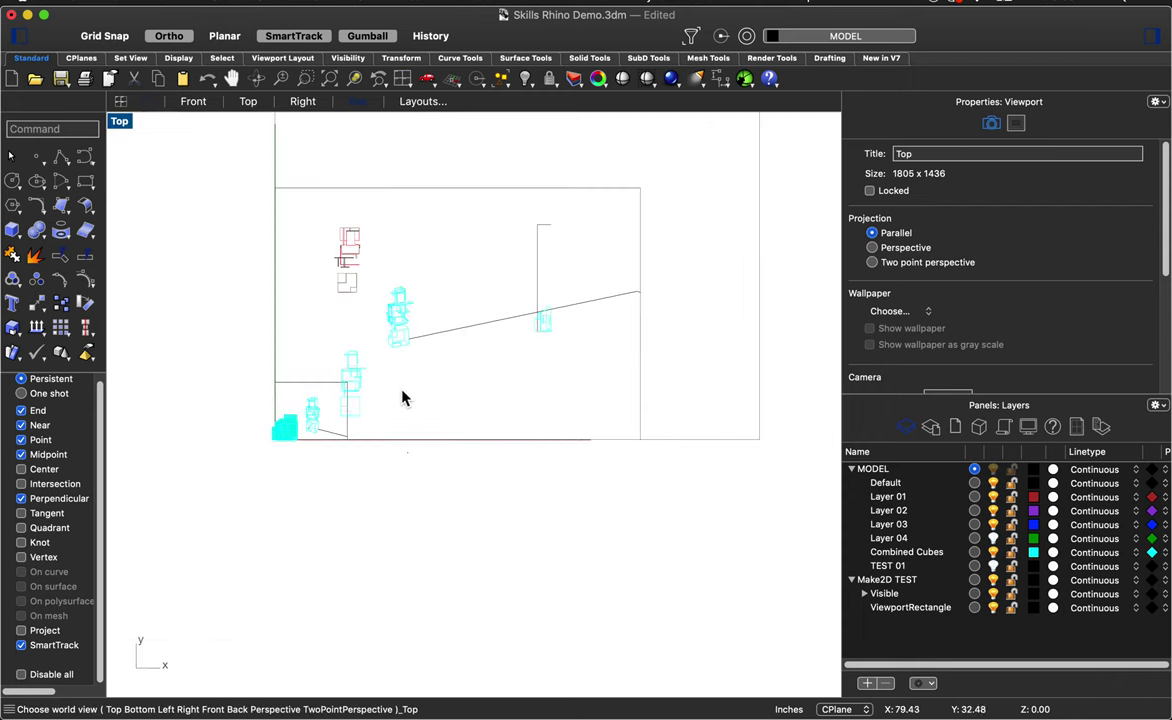
pyautogui.scroll(5, 402, 398)
pyautogui.scroll(-3, 466, 424)
pyautogui.scroll(3, 484, 458)
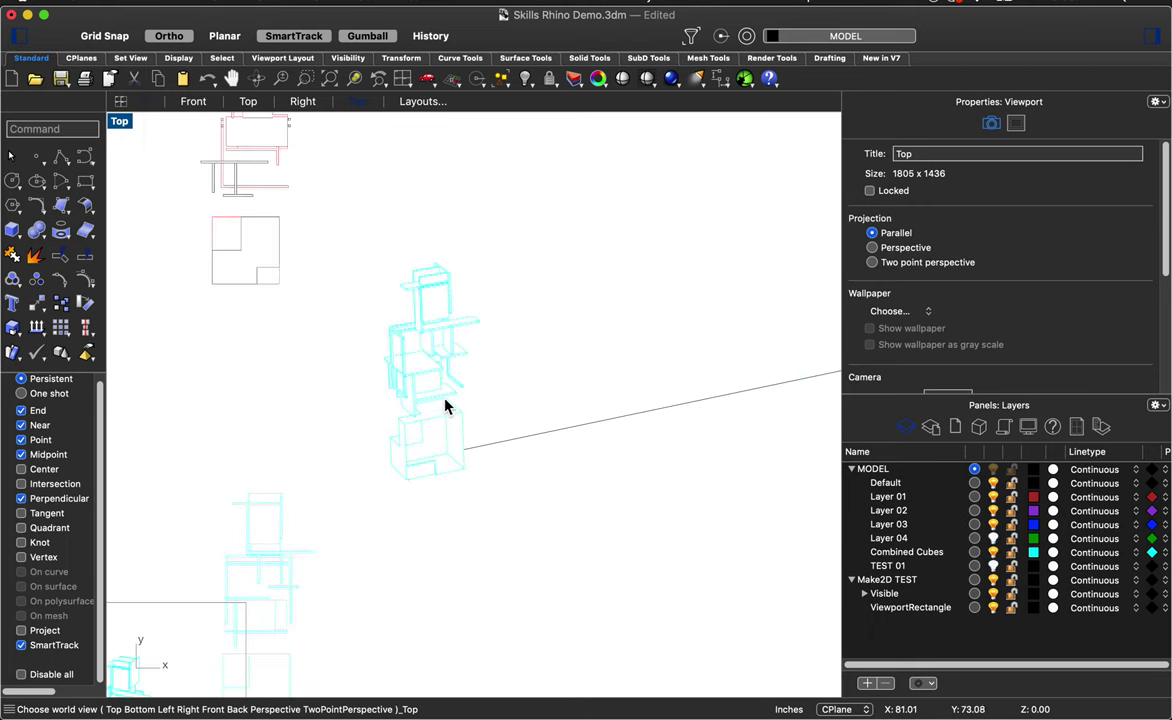
pyautogui.scroll(2, 446, 406)
pyautogui.scroll(-4, 490, 470)
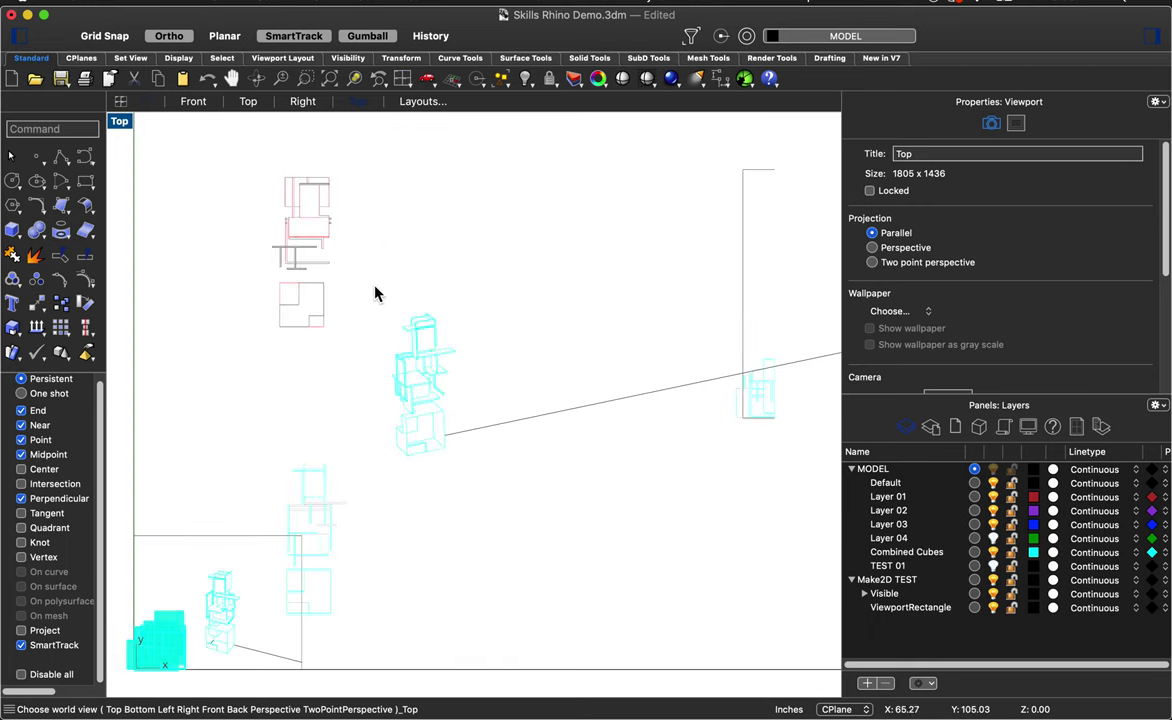
# - Delete the 341 surrounding frame curves and the cyan figures at the origin
pyautogui.moveTo(377, 292); pyautogui.dragTo(455, 515)
pyautogui.moveTo(368, 341); pyautogui.dragTo(343, 327)
pyautogui.click(369, 386)
pyautogui.scroll(-3, 369, 386)
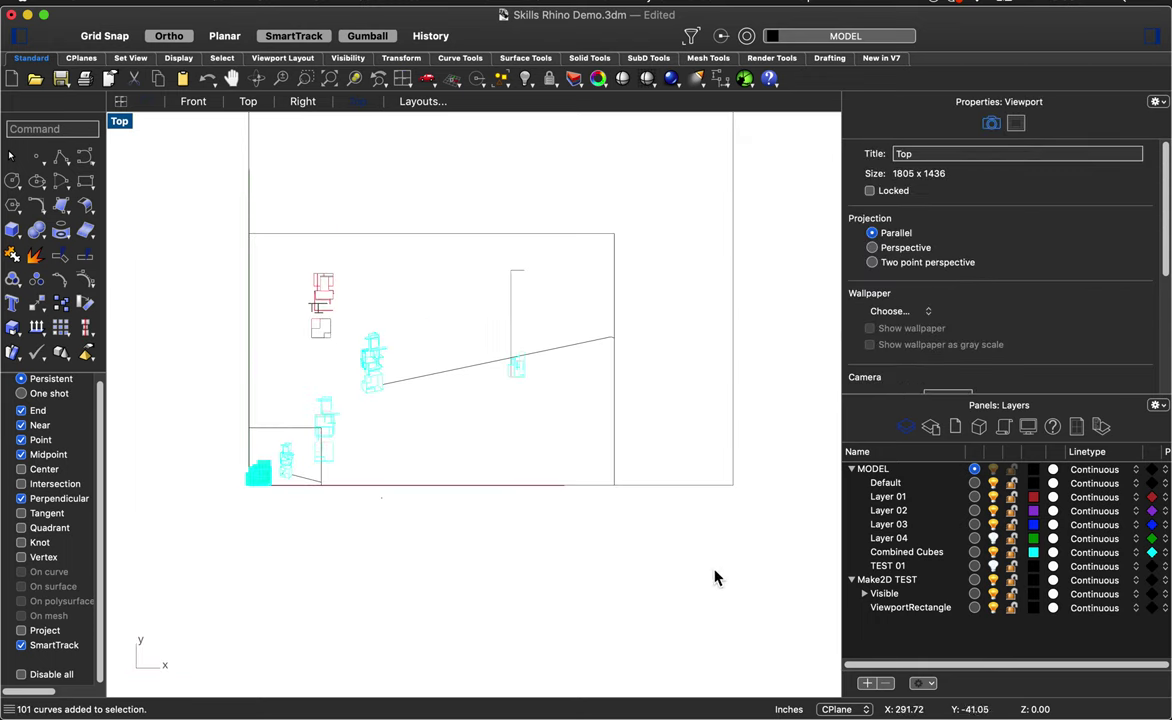
pyautogui.moveTo(644, 565)
pyautogui.mouseDown()
pyautogui.moveTo(424, 220)
pyautogui.moveTo(381, 186)
pyautogui.mouseUp()
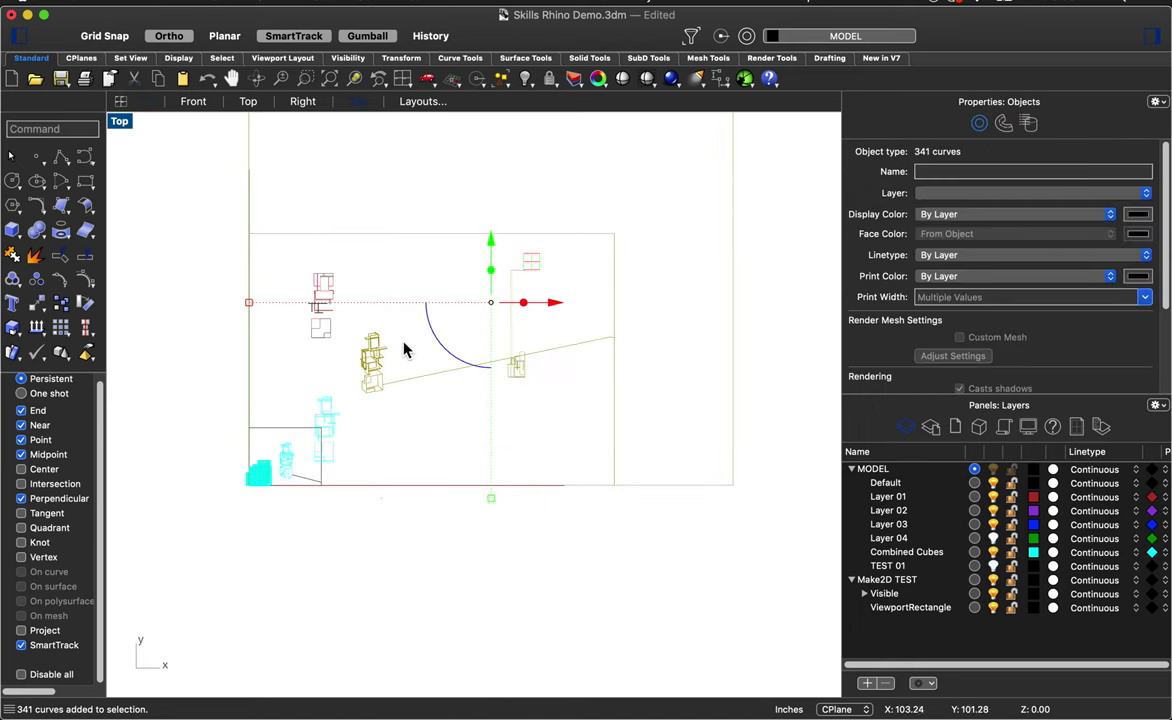
pyautogui.press('Delete')
pyautogui.moveTo(361, 533); pyautogui.dragTo(290, 400)
pyautogui.press('Delete')
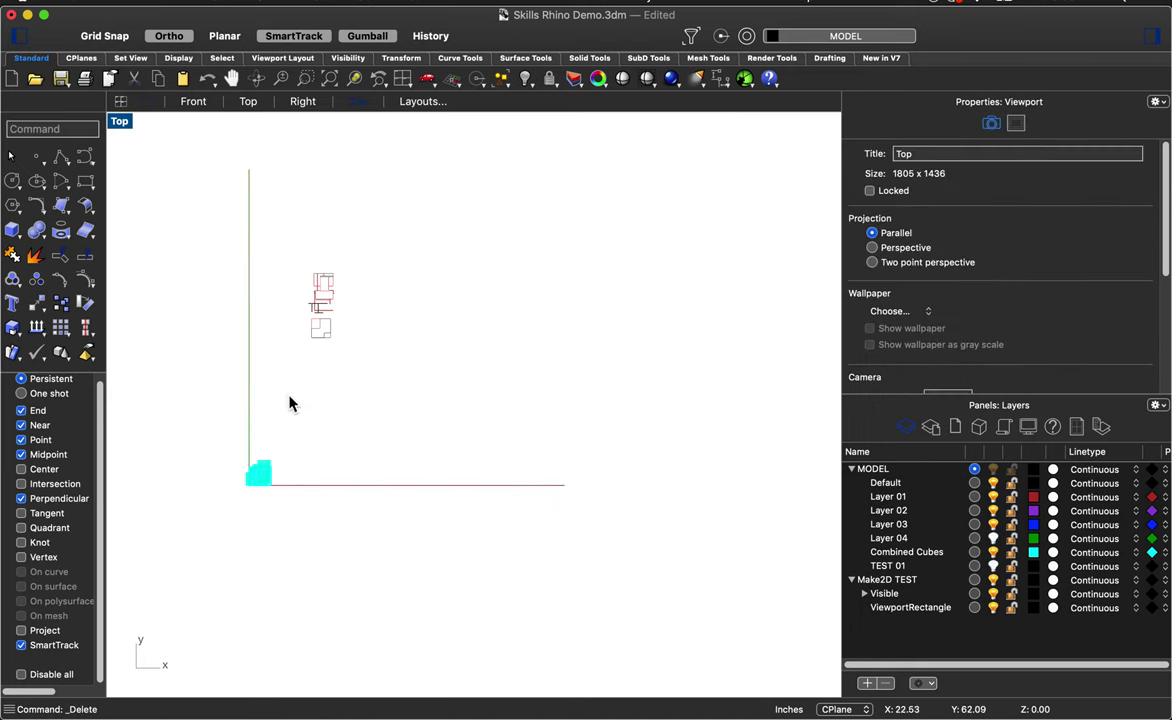
# - Zoom in and select the Make2D drawing's curves to confirm only they remain
pyautogui.scroll(10, 335, 350)
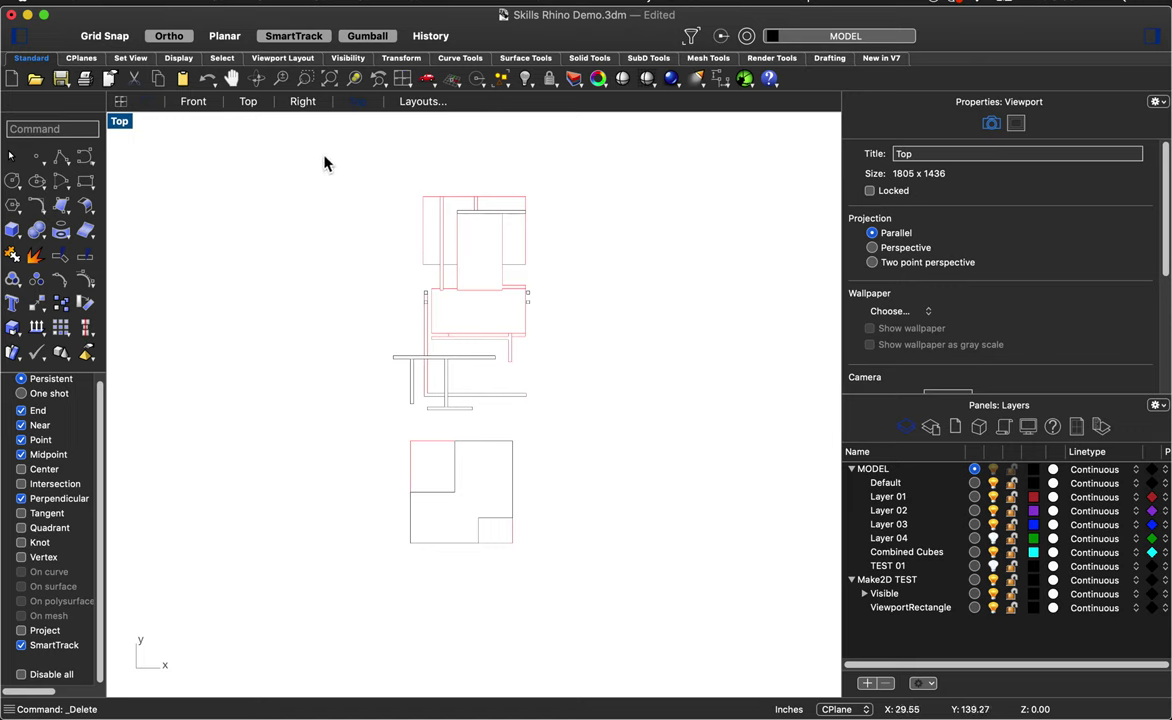
pyautogui.scroll(3, 430, 385)
pyautogui.scroll(-4, 310, 195)
pyautogui.scroll(3, 340, 280)
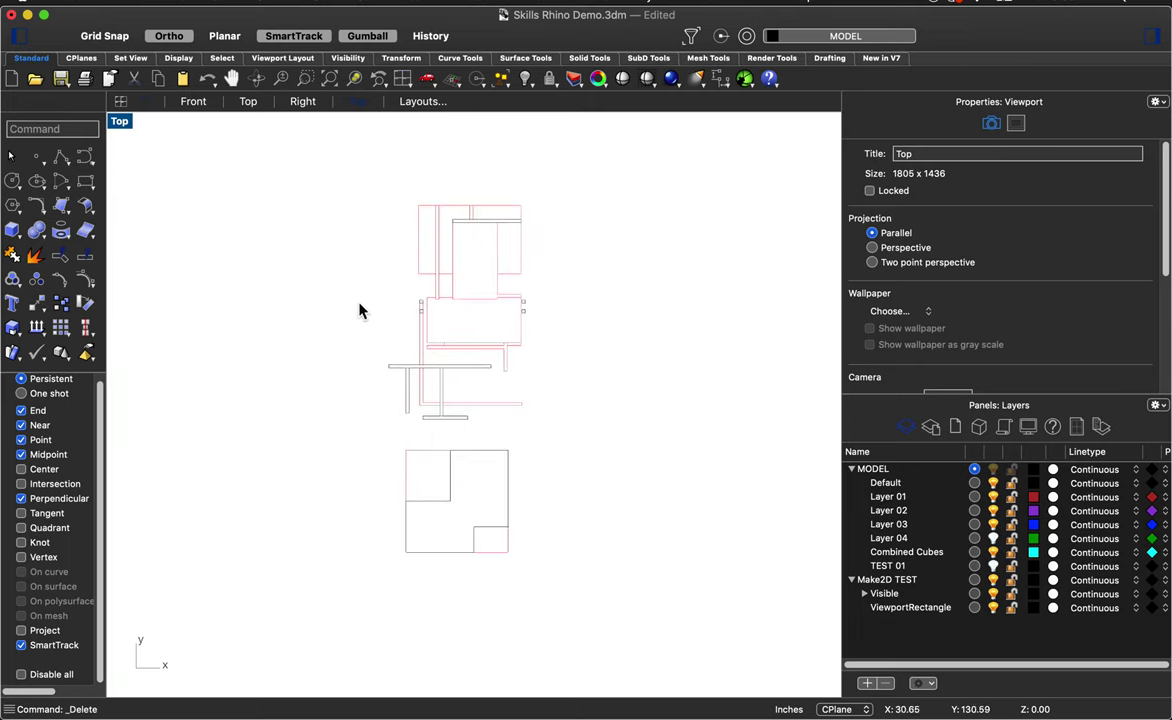
pyautogui.scroll(2, 740, 620)
pyautogui.scroll(-4, 515, 390)
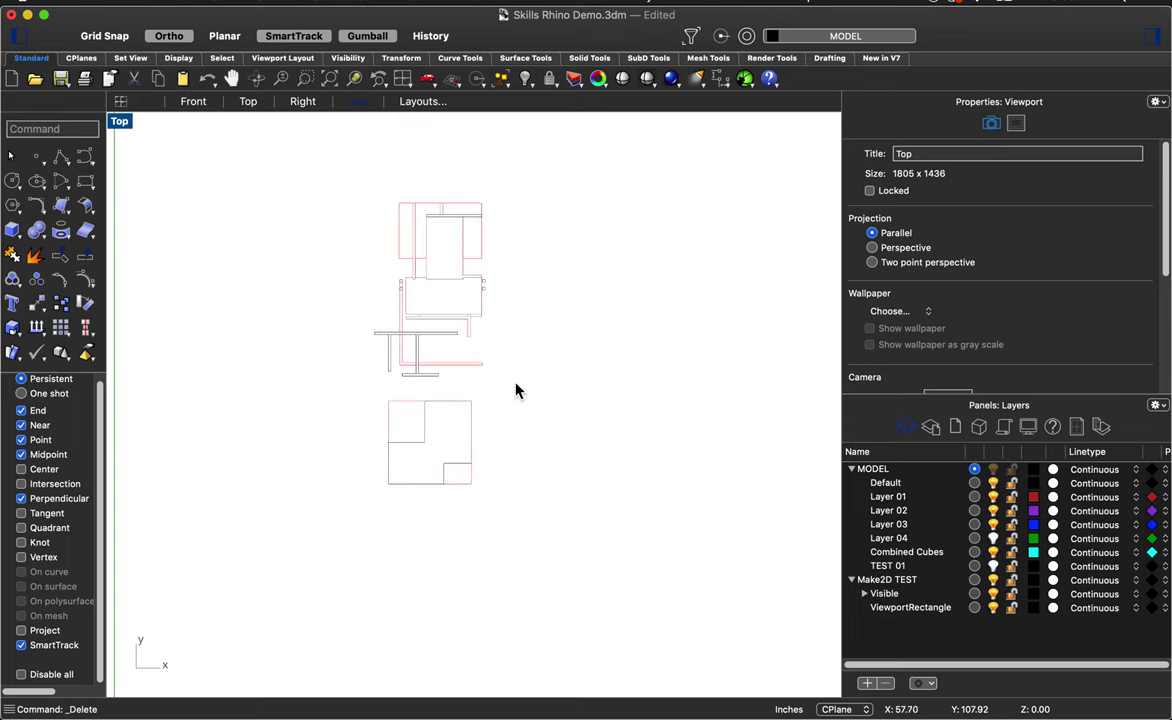
pyautogui.moveTo(261, 157)
pyautogui.mouseDown()
pyautogui.moveTo(575, 591)
pyautogui.moveTo(264, 165)
pyautogui.mouseUp()
pyautogui.press('Escape')
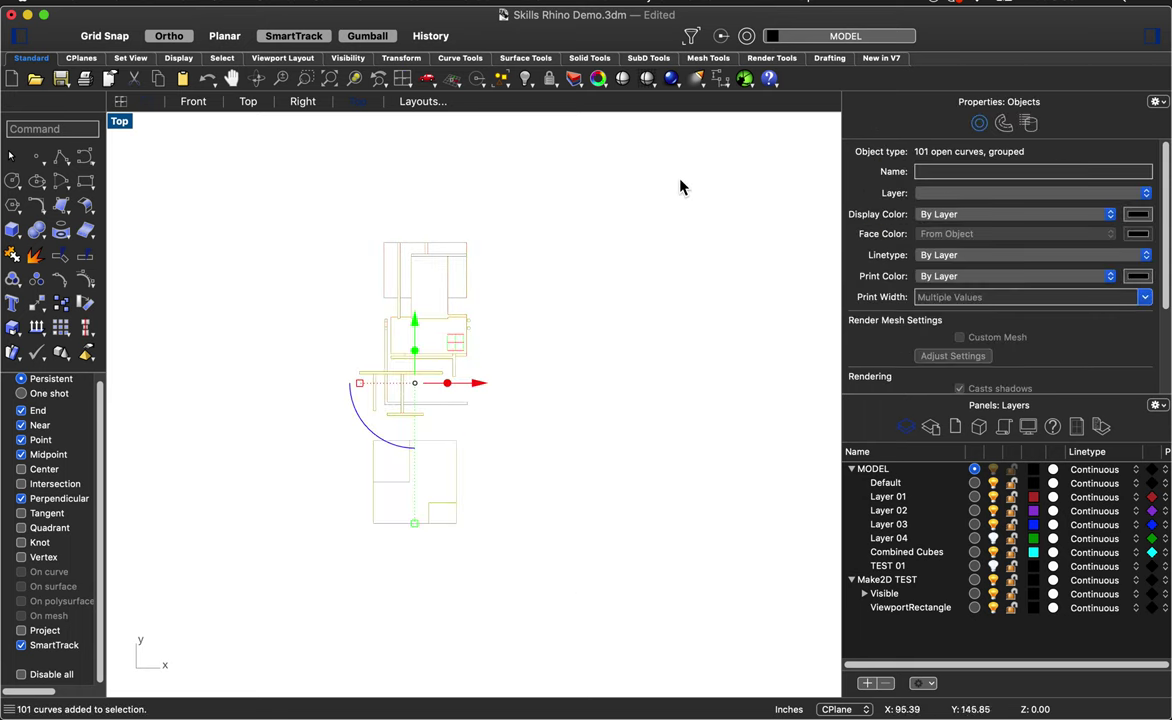
pyautogui.press('Escape')
pyautogui.moveTo(249, 167); pyautogui.dragTo(730, 678)
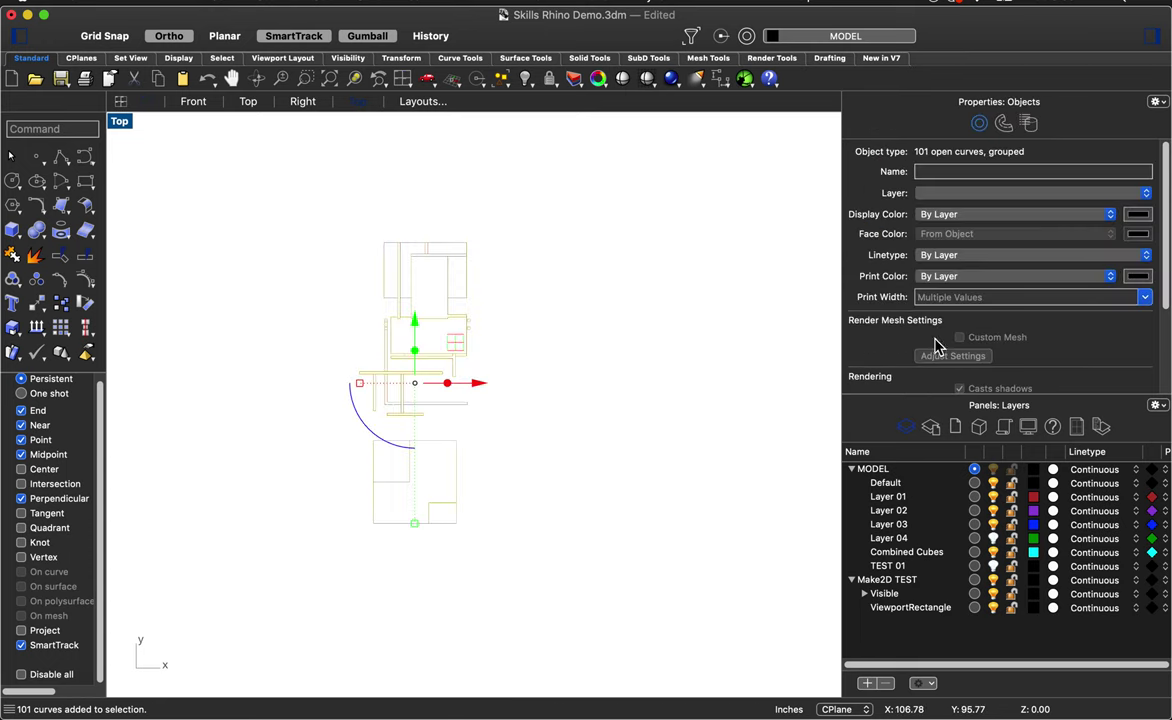
pyautogui.click(936, 224)
pyautogui.click(934, 218)
pyautogui.click(953, 258)
pyautogui.click(951, 258)
pyautogui.click(950, 276)
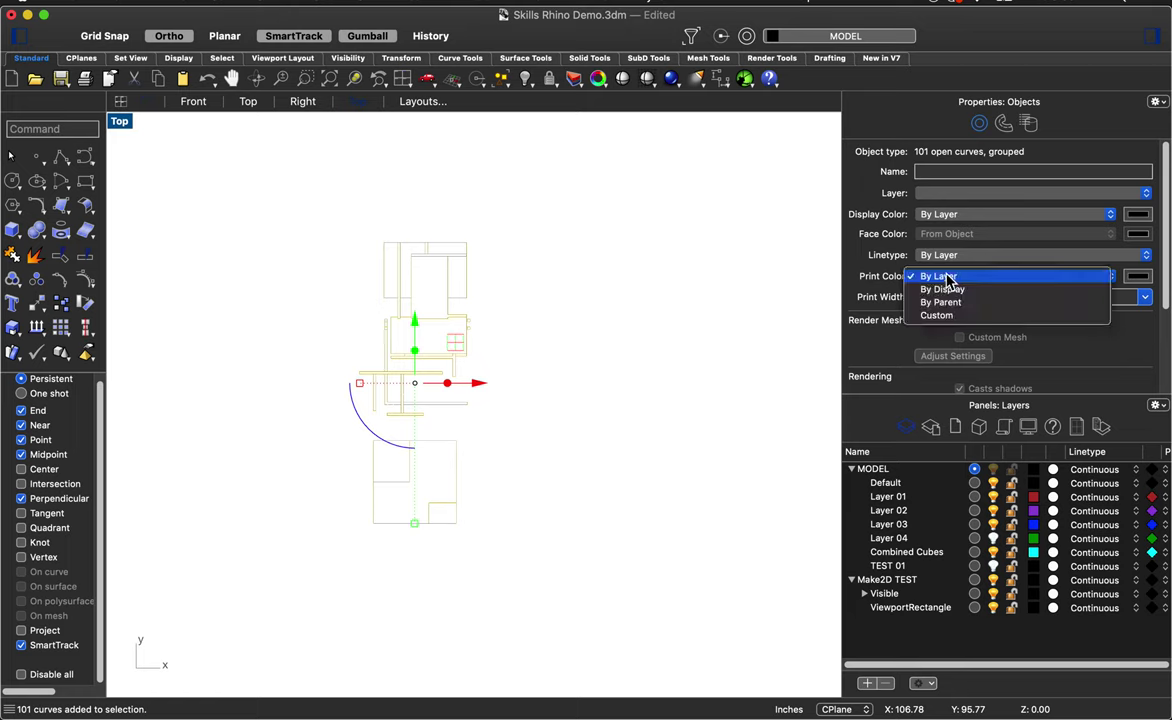
pyautogui.click(957, 276)
pyautogui.click(725, 382)
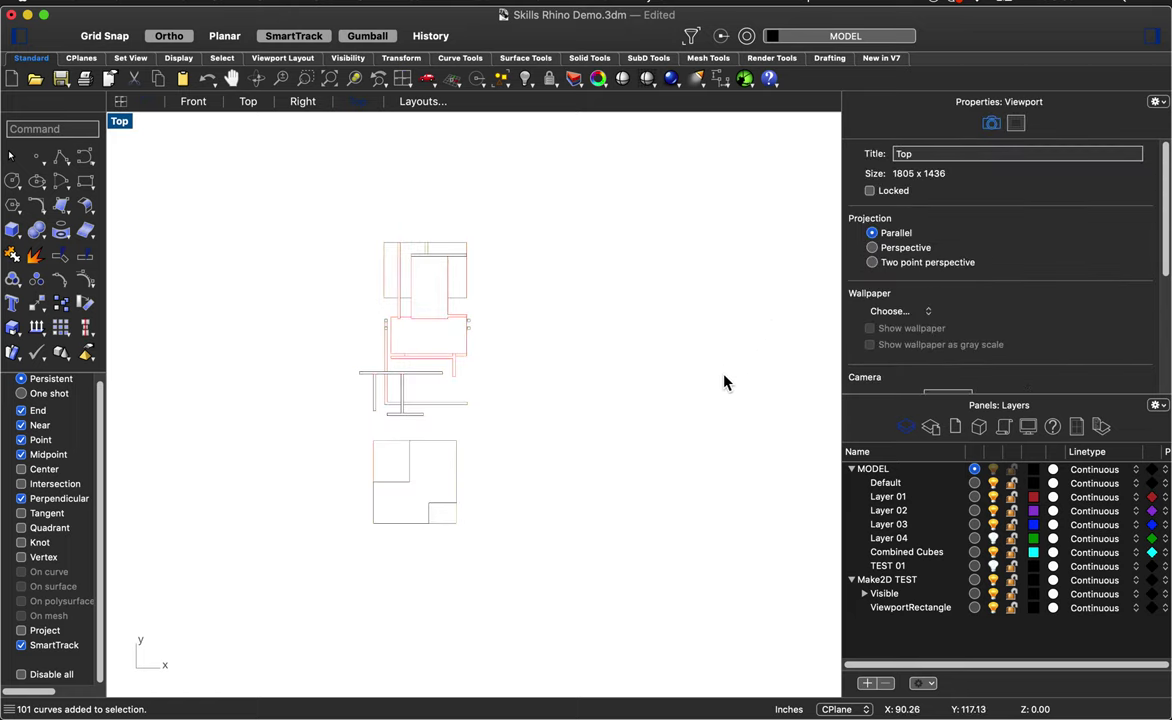
pyautogui.moveTo(700, 548); pyautogui.dragTo(320, 146)
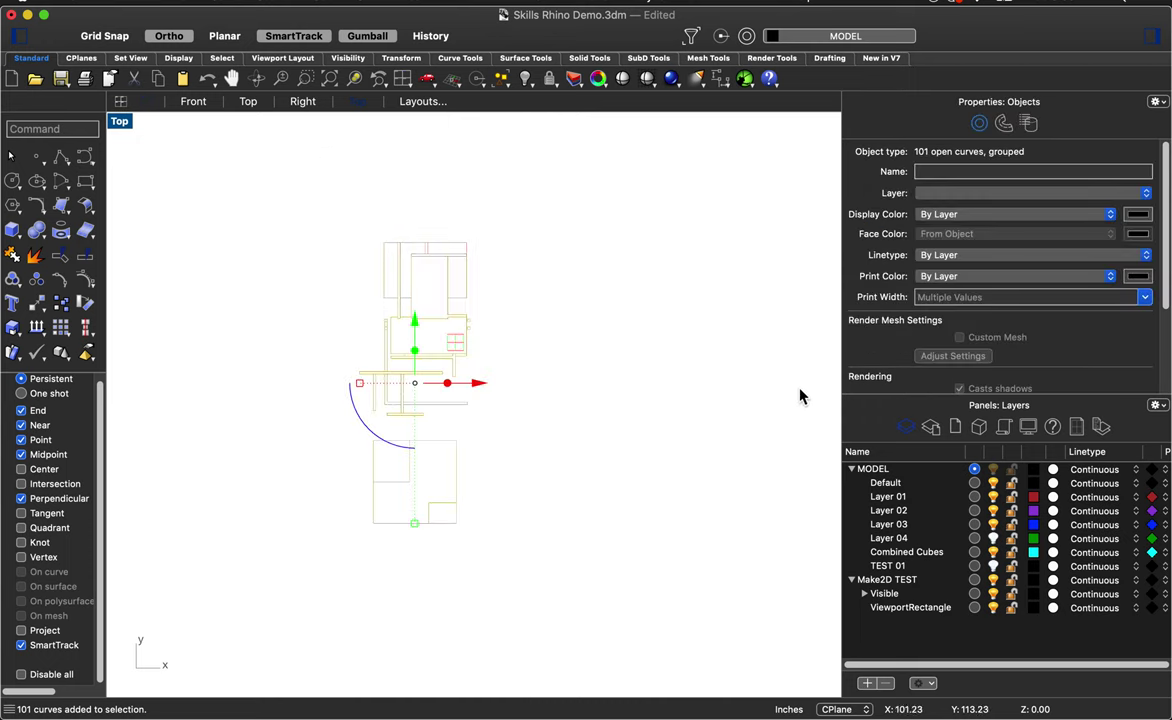
pyautogui.click(612, 353)
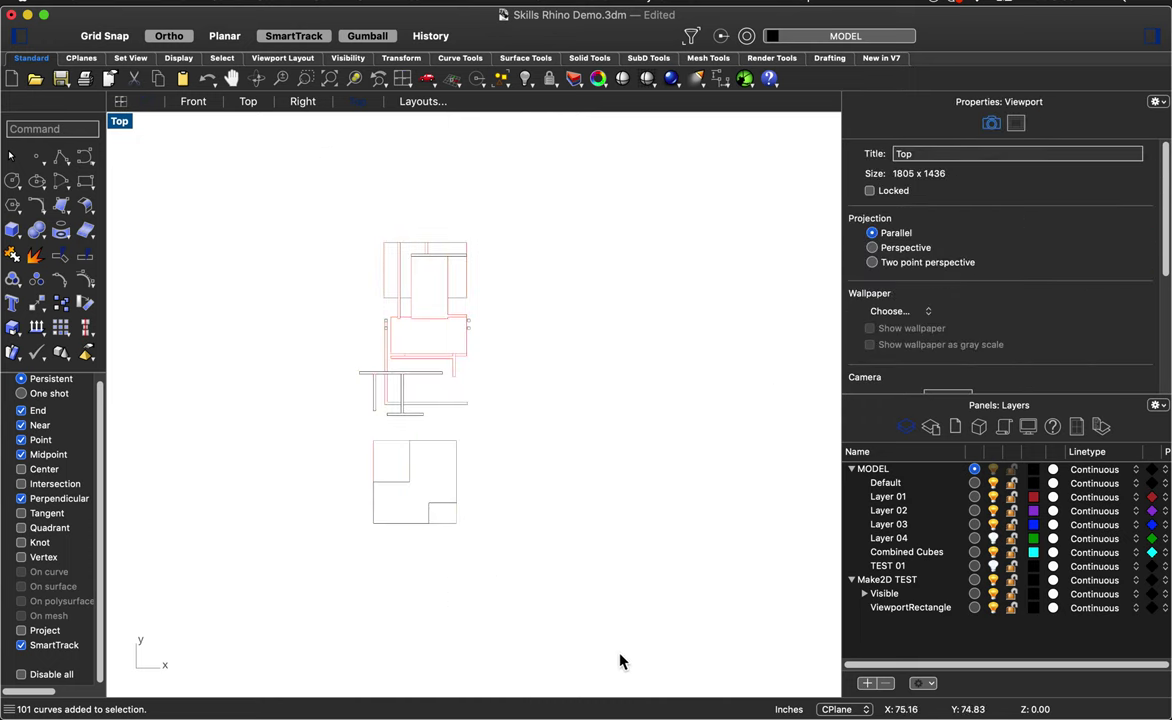
pyautogui.moveTo(567, 598); pyautogui.dragTo(278, 223)
pyautogui.click(1018, 215)
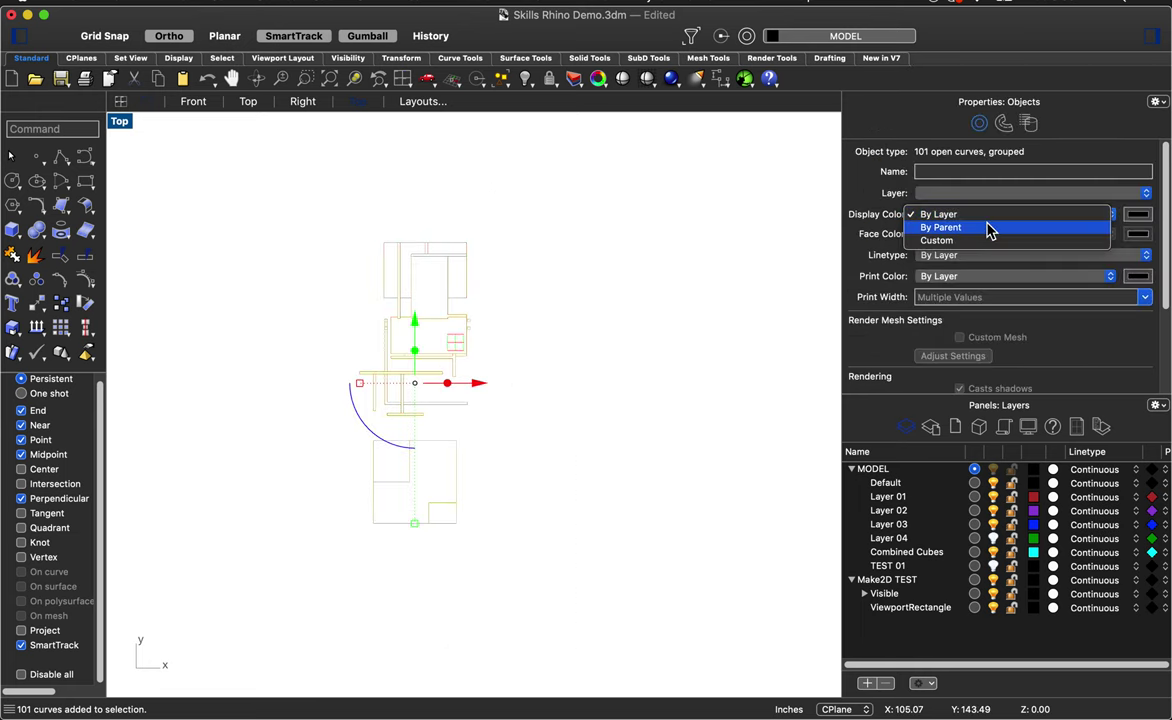
pyautogui.click(697, 289)
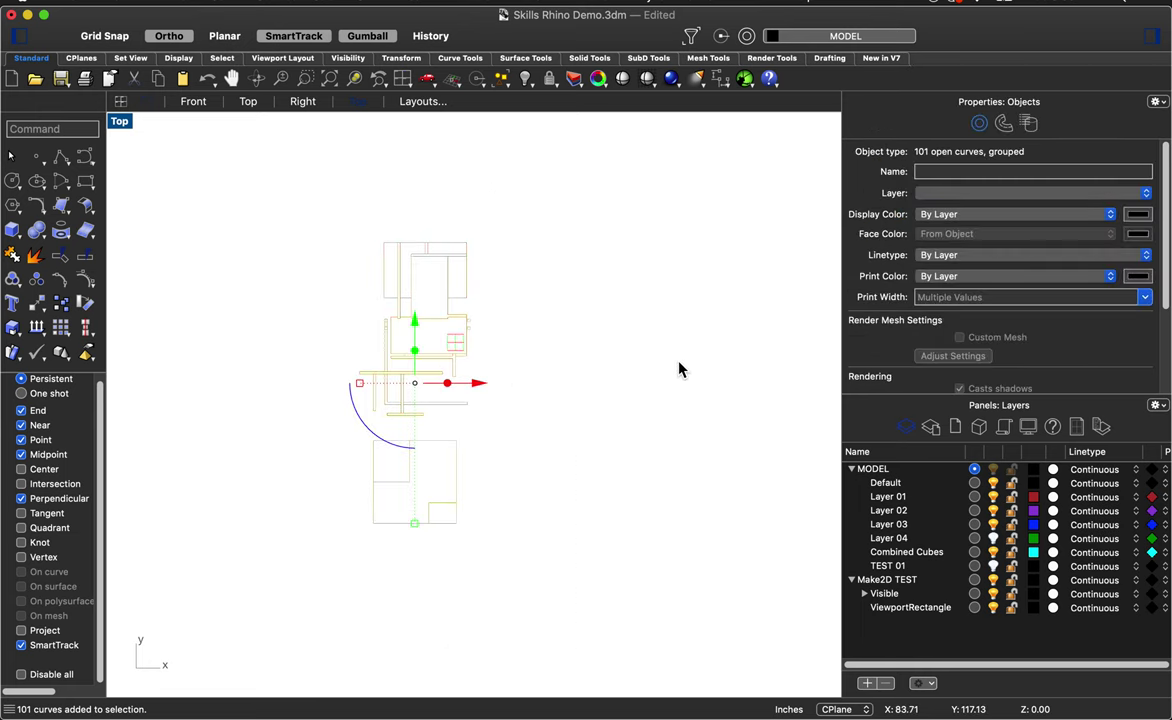
pyautogui.click(604, 452)
pyautogui.scroll(5, 343, 434)
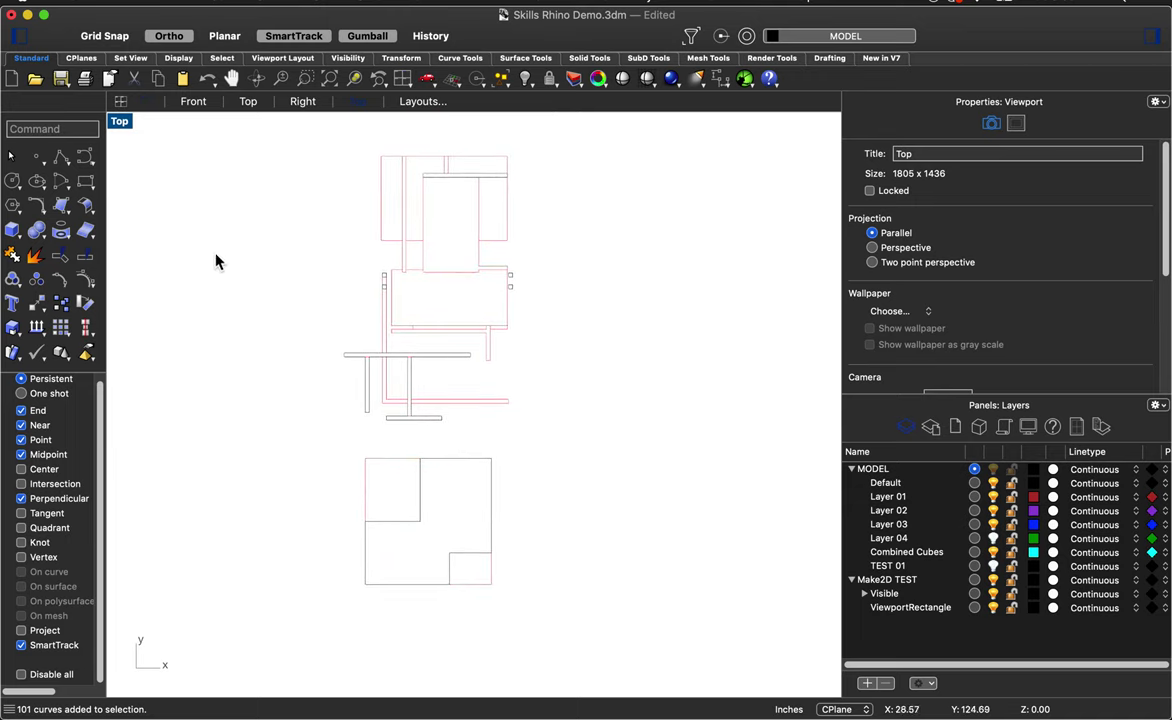
pyautogui.moveTo(215, 261)
pyautogui.mouseDown(button='right')
pyautogui.moveTo(222, 275)
pyautogui.moveTo(235, 256)
pyautogui.mouseUp(button='right')
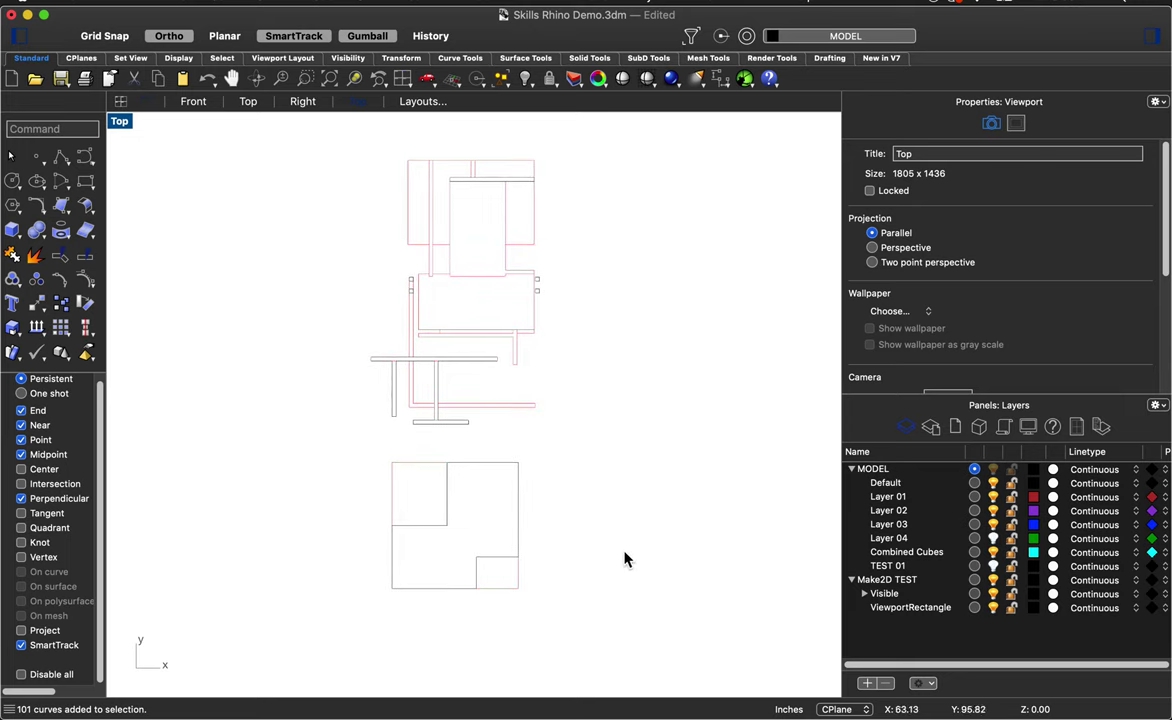
# - Set the Make2D TEST > Visible > Curves layer print width to 0.9
pyautogui.click(477, 462)
pyautogui.press('Escape')
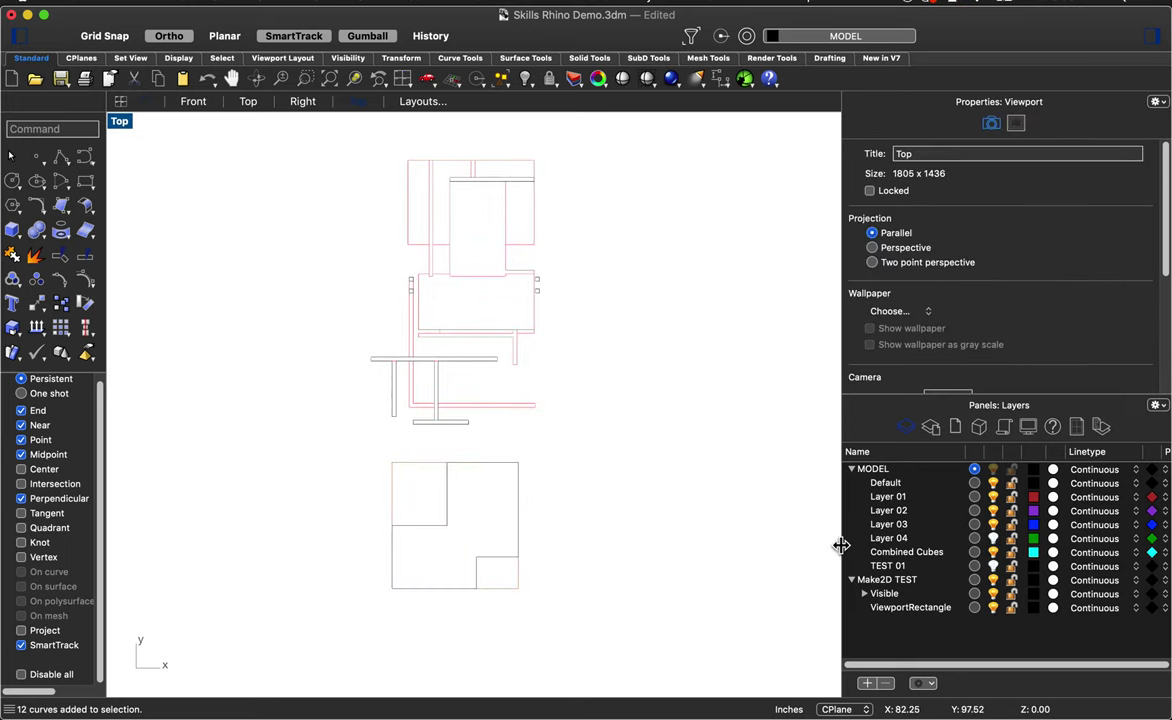
pyautogui.moveTo(841, 545); pyautogui.dragTo(703, 536)
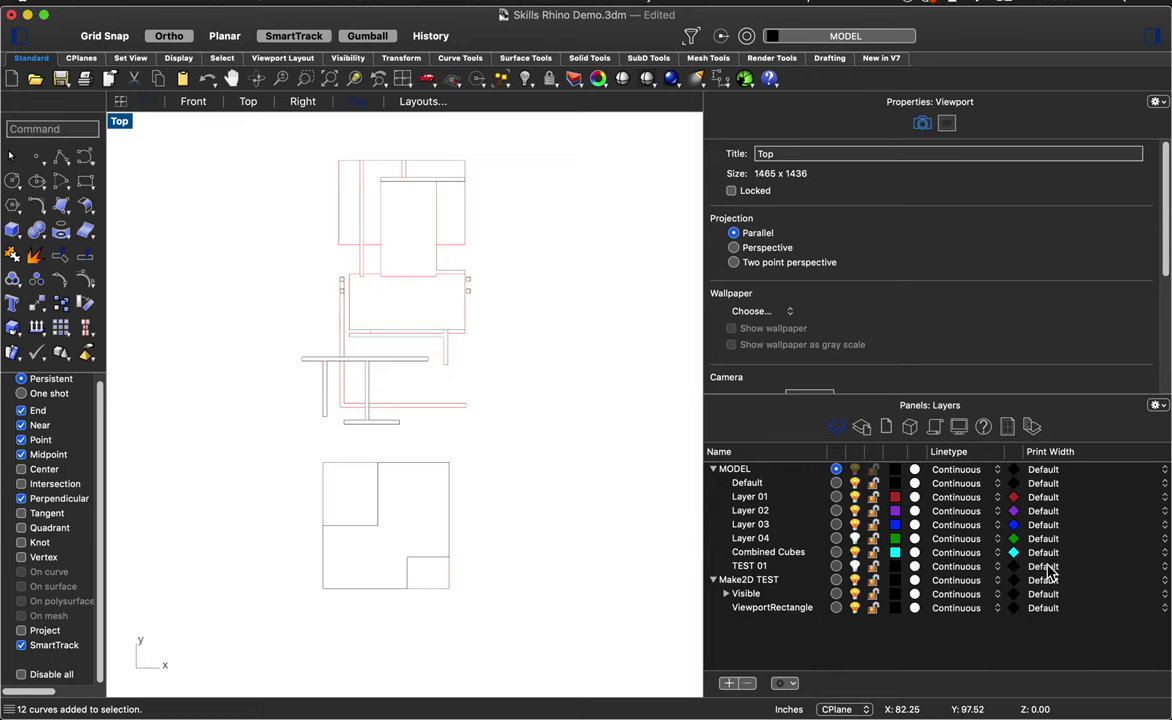
pyautogui.click(726, 594)
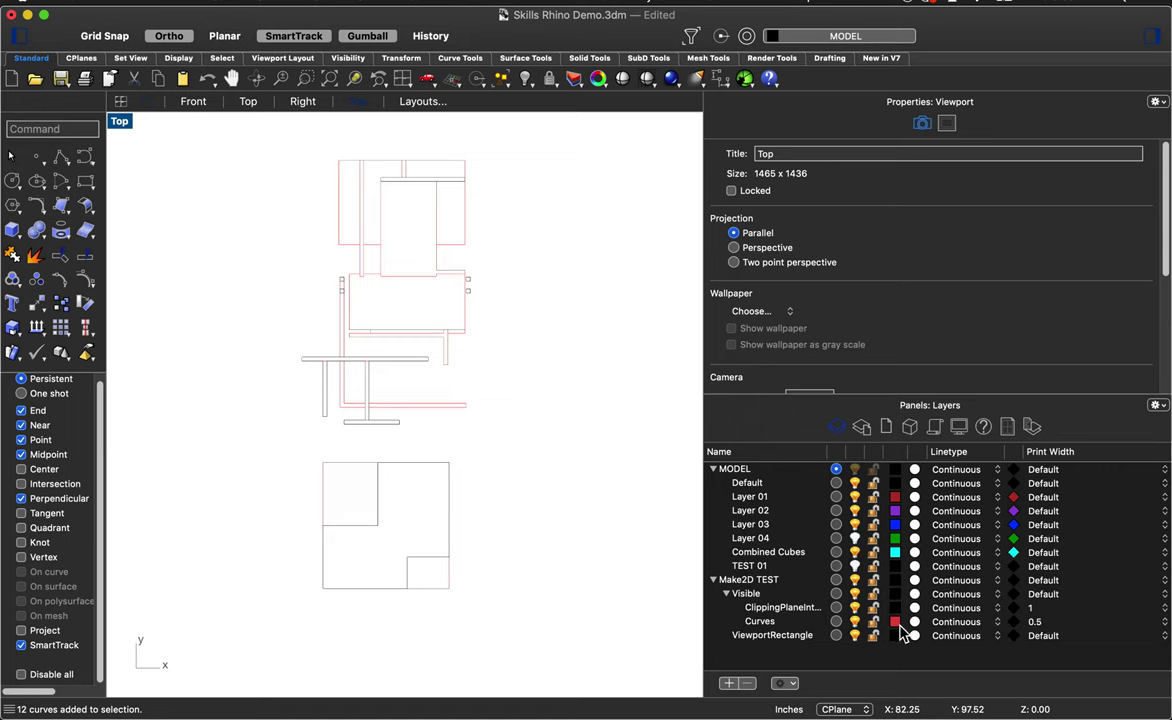
pyautogui.click(1066, 621)
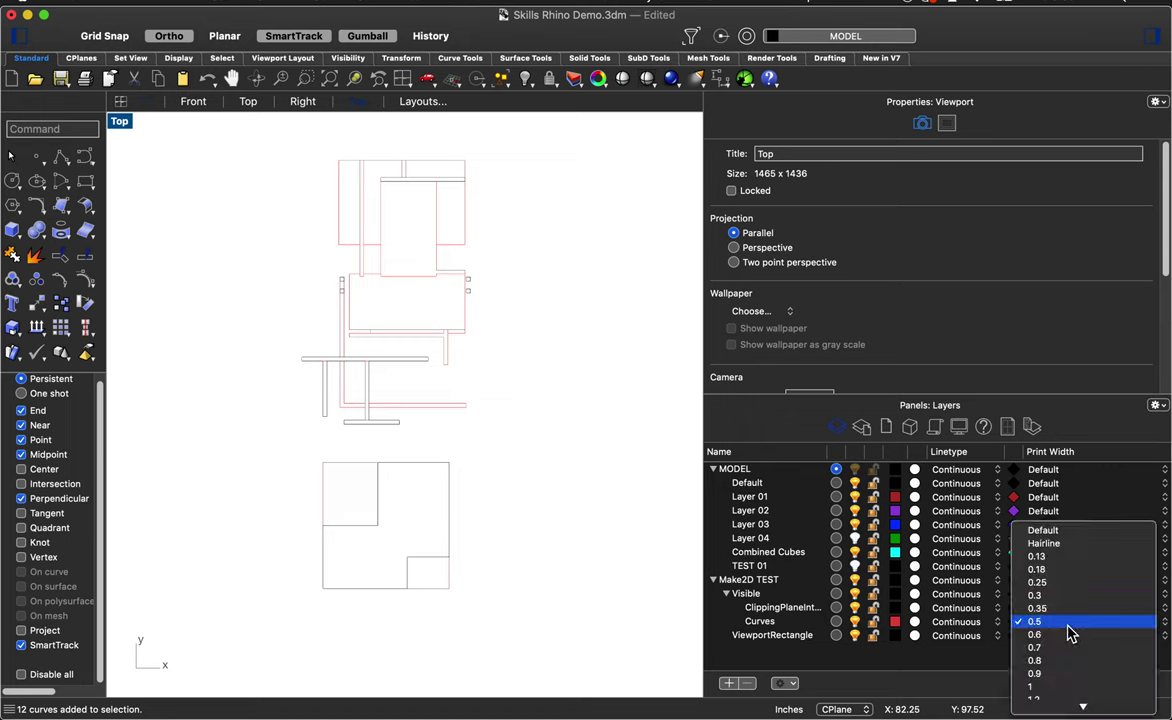
pyautogui.click(1040, 673)
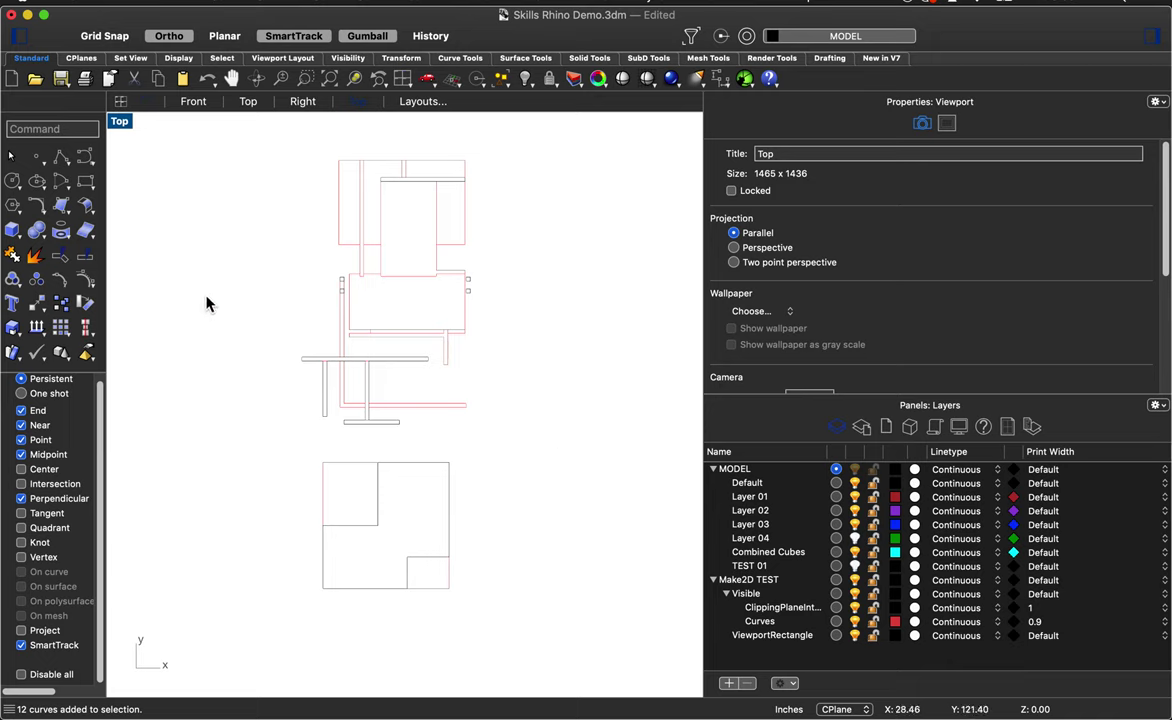
pyautogui.write('Di')
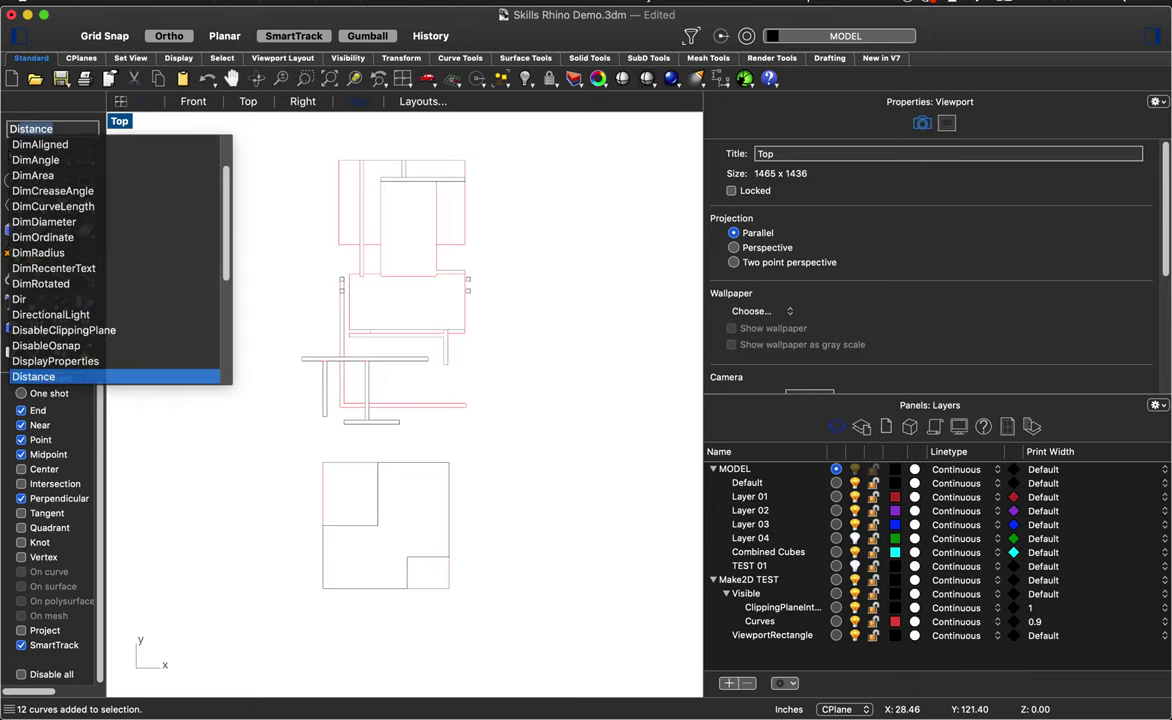
# - Run PrintDisplay and set its State to On to preview print widths
pyautogui.press('BackSpace')
pyautogui.press('BackSpace')
pyautogui.write('Print')
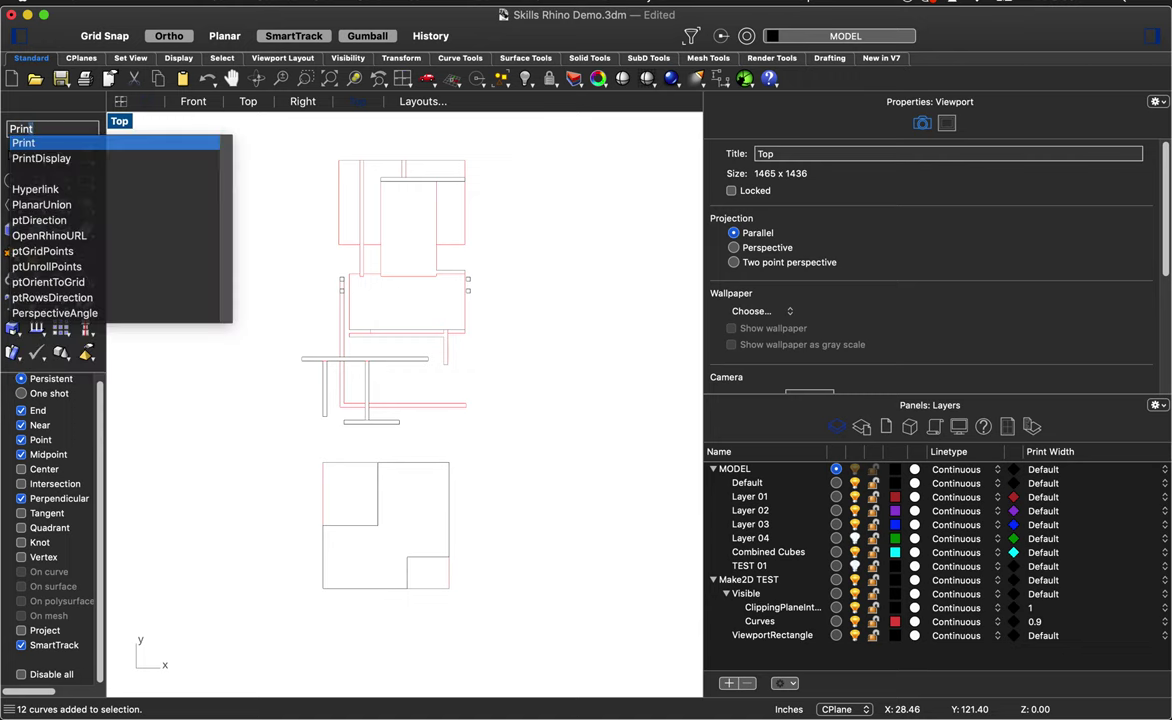
pyautogui.click(62, 157)
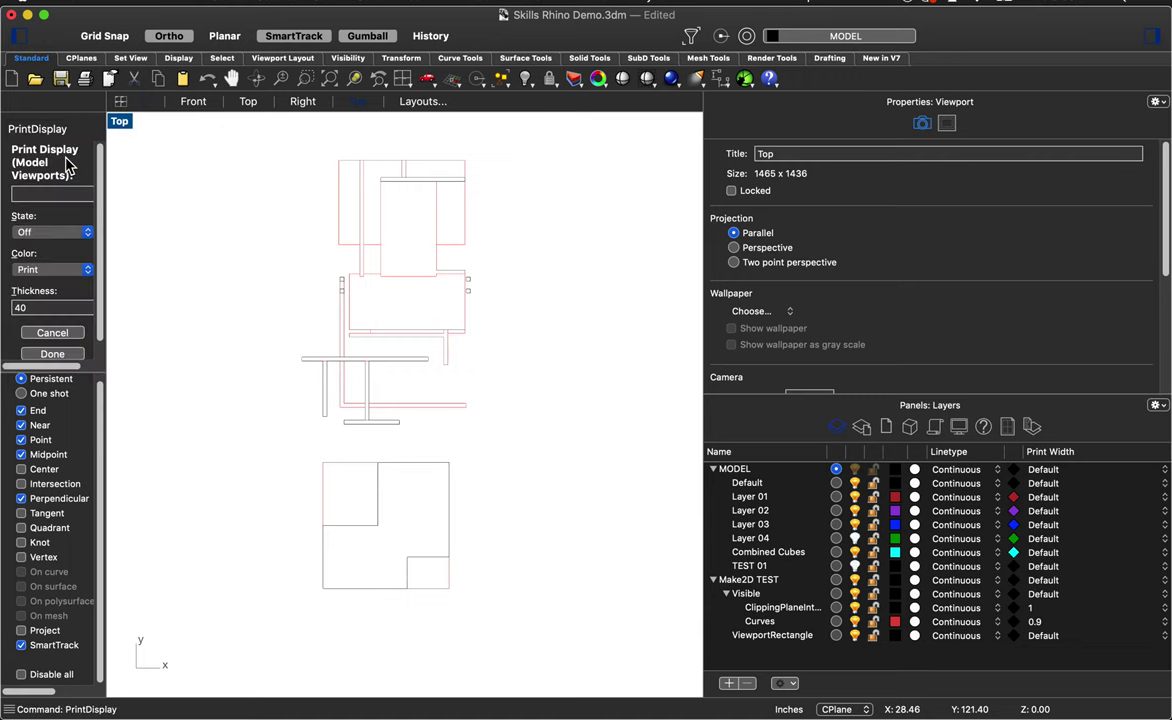
pyautogui.click(45, 232)
pyautogui.click(32, 246)
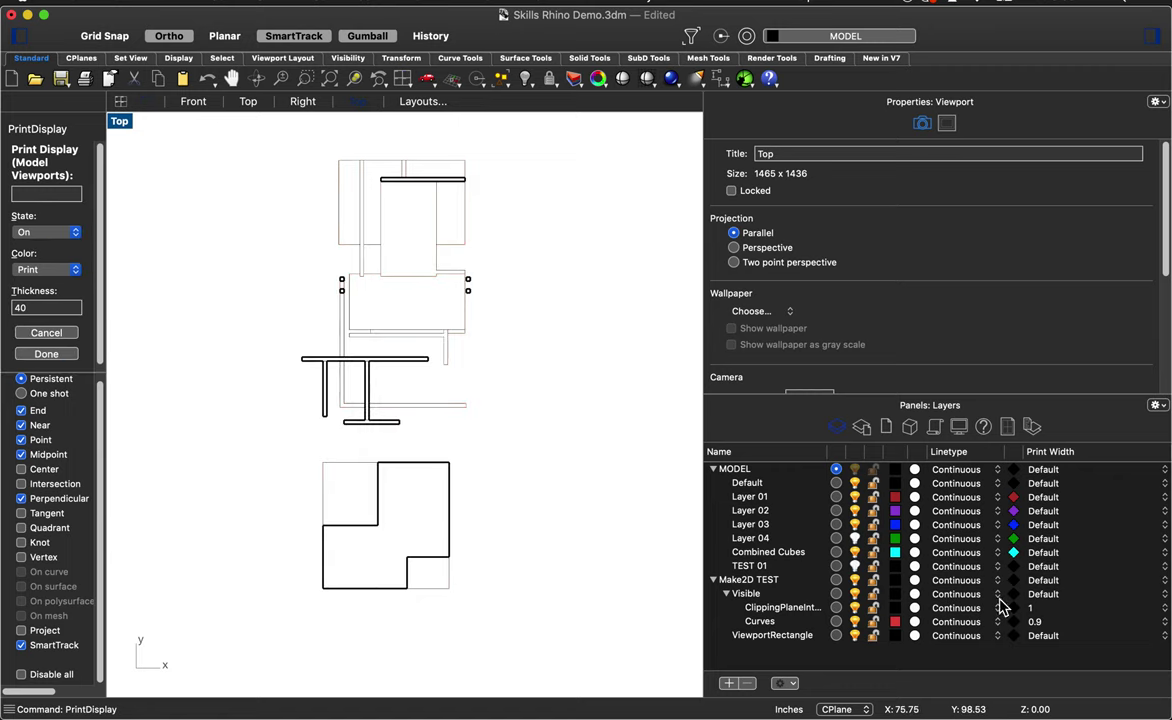
# - Set the ClippingPlaneIntersections layer's print width to 0.7
pyautogui.click(1040, 623)
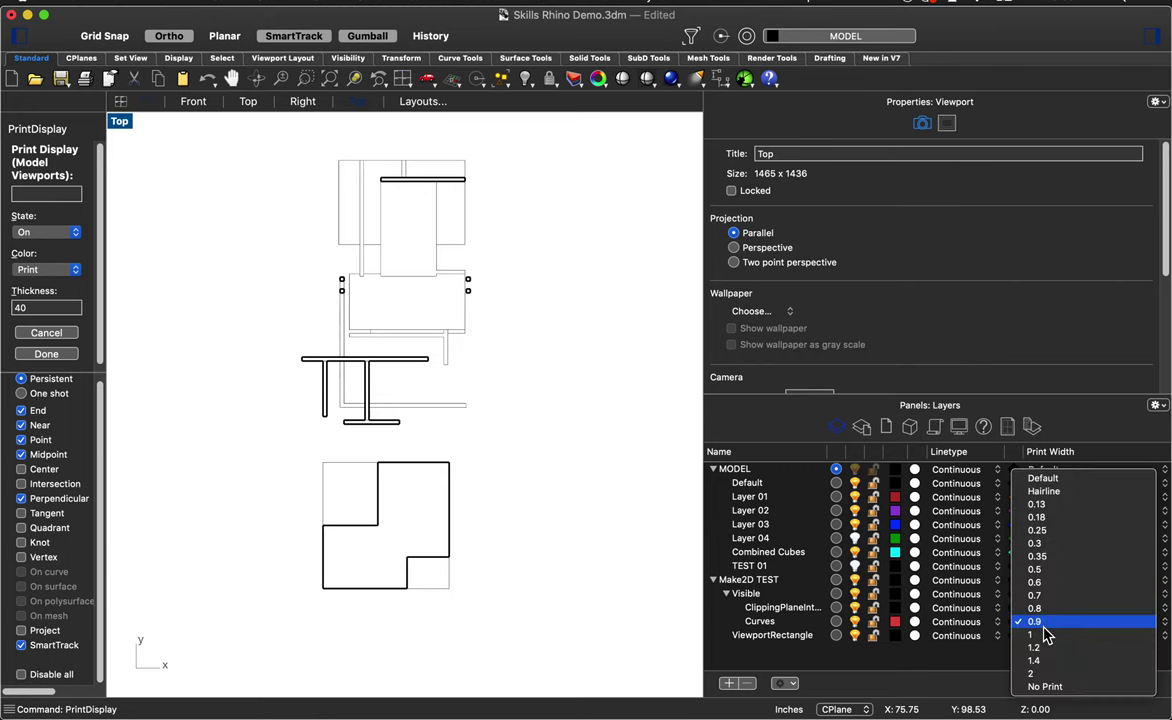
pyautogui.click(798, 563)
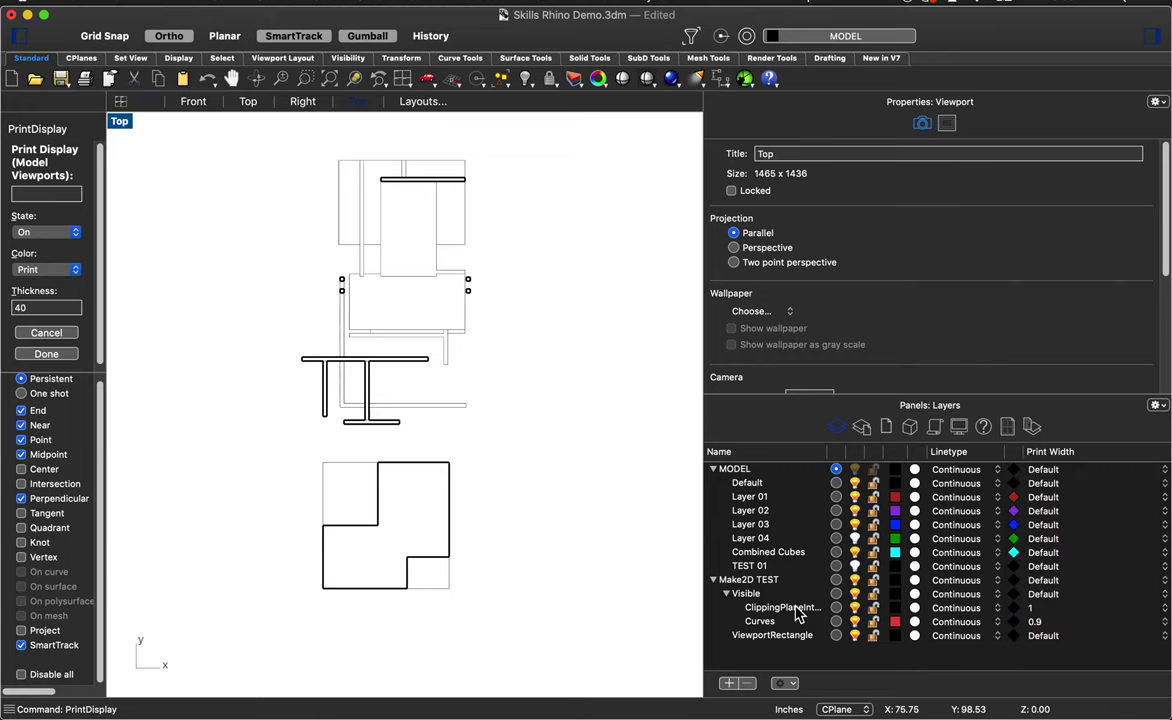
pyautogui.click(797, 609)
pyautogui.click(1016, 611)
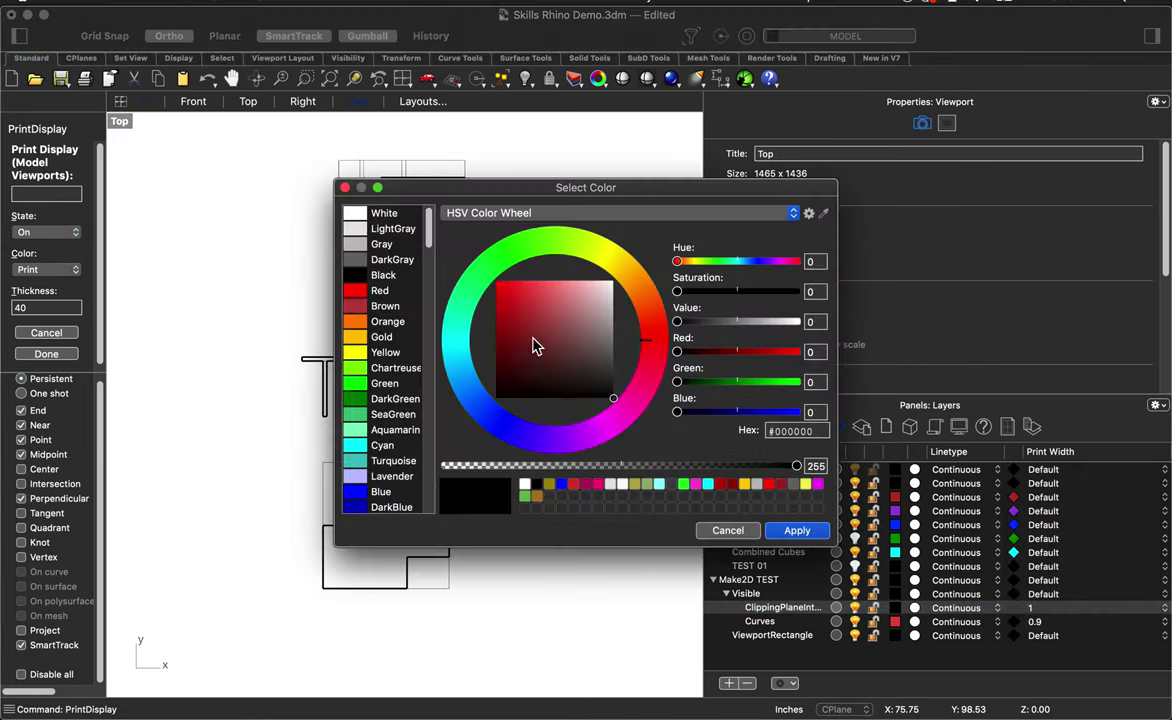
pyautogui.click(736, 529)
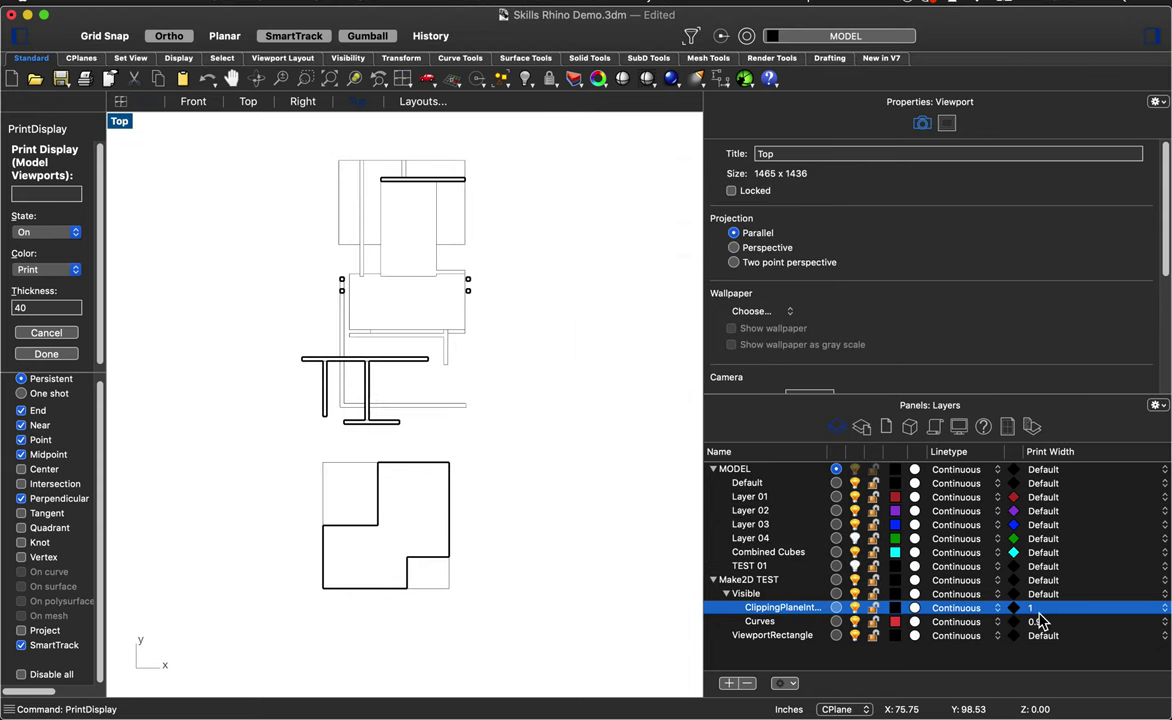
pyautogui.click(1037, 610)
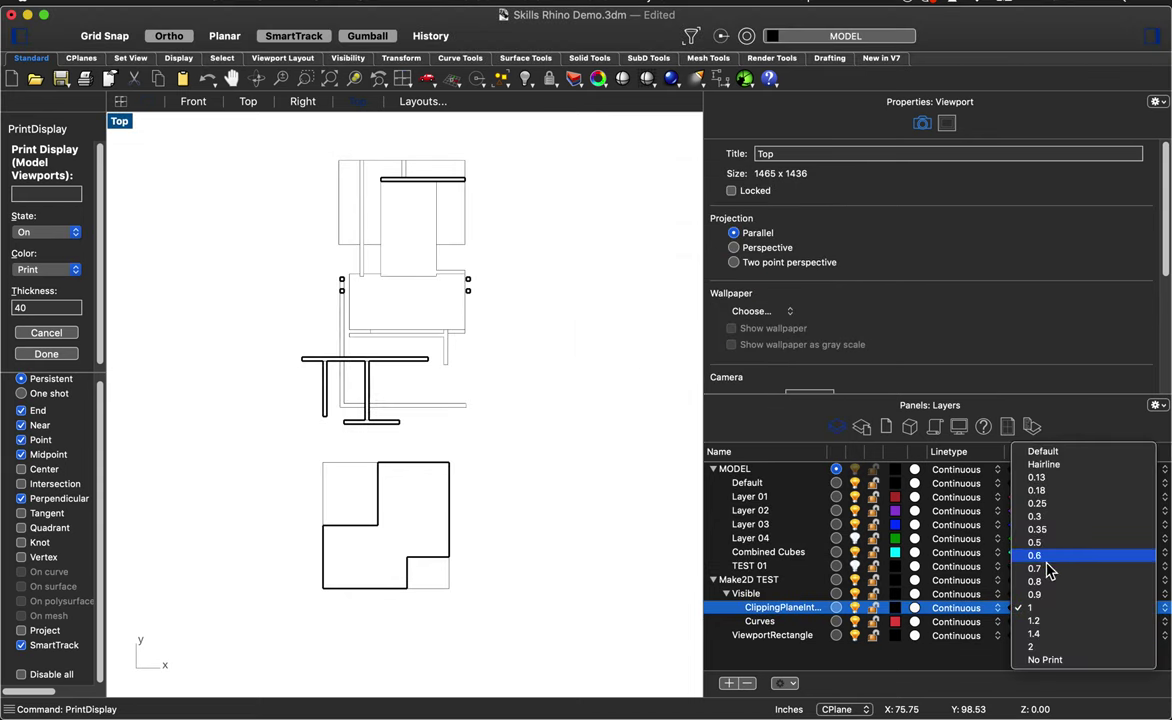
pyautogui.click(1045, 568)
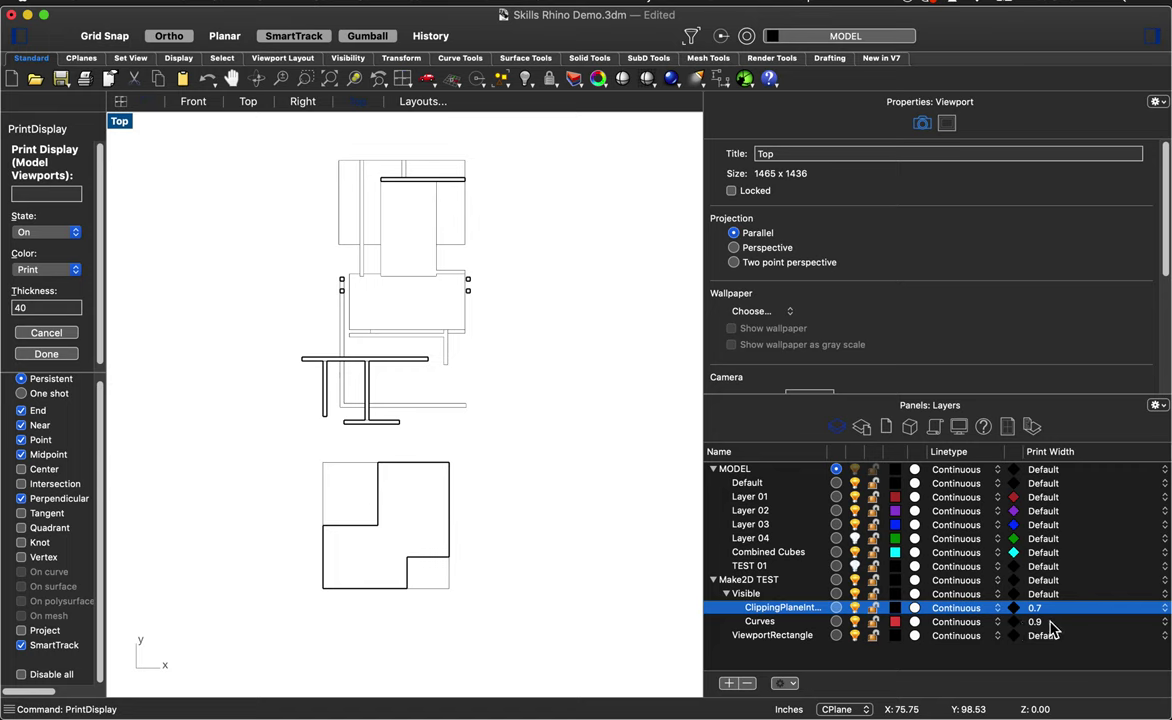
# - Set the Curves layer's print width to 0.18 and finish PrintDisplay
pyautogui.click(1050, 624)
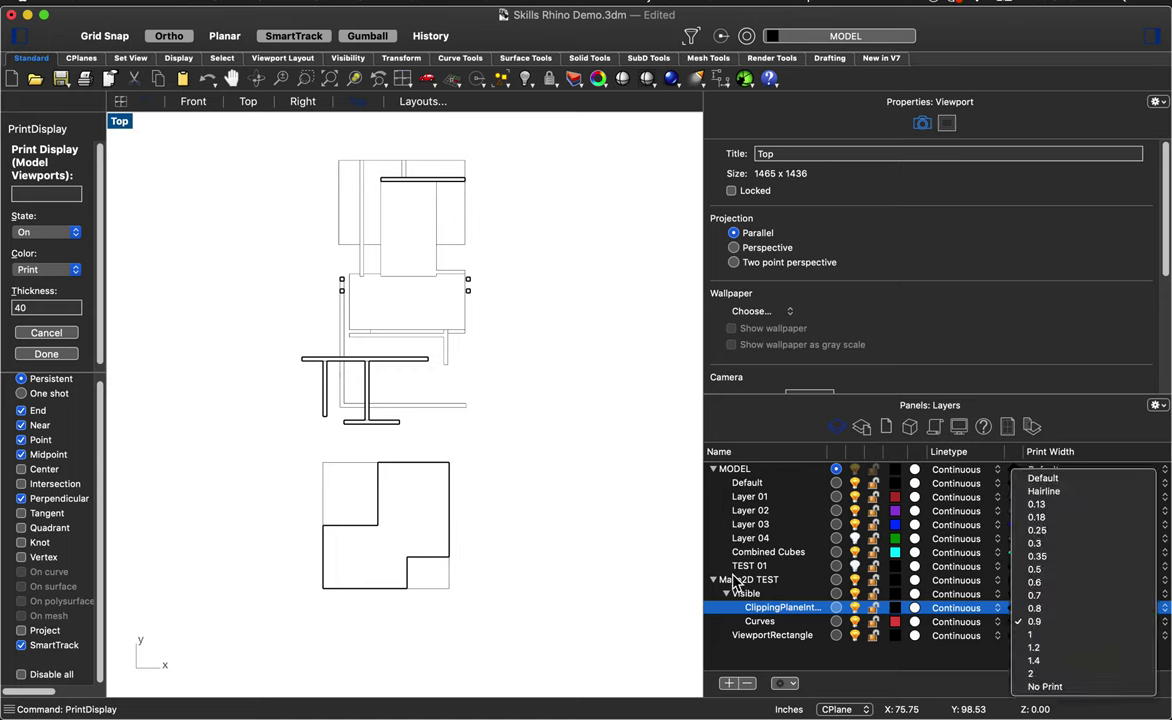
pyautogui.click(783, 617)
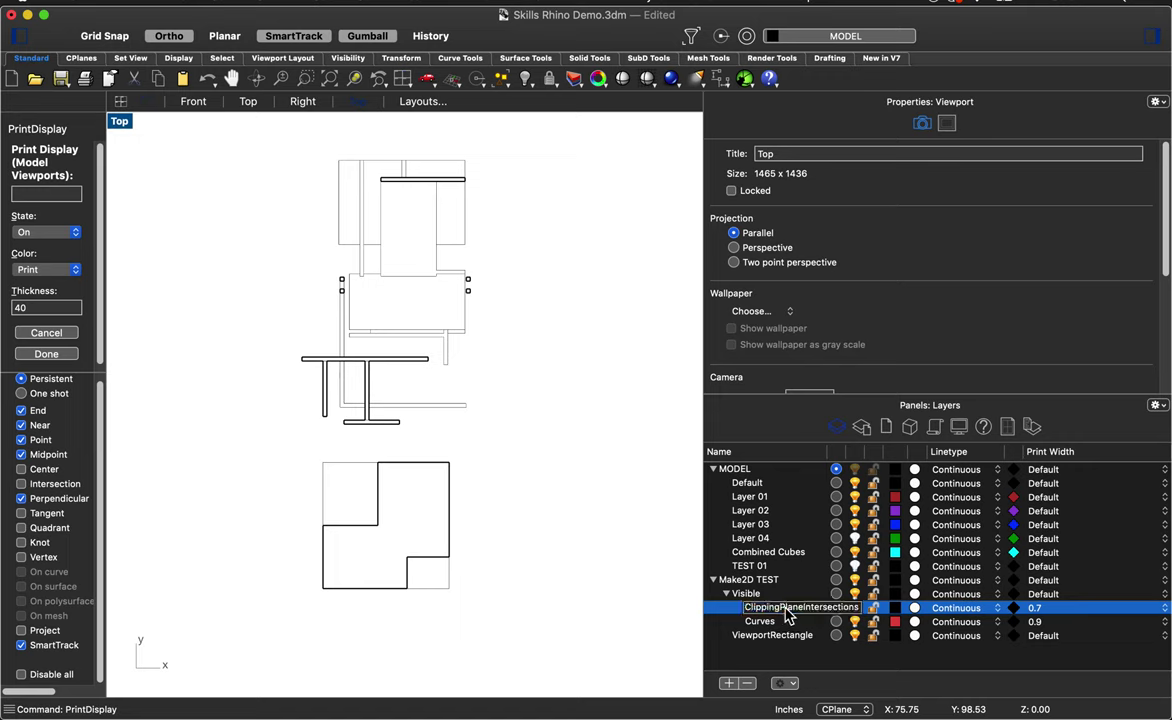
pyautogui.click(772, 621)
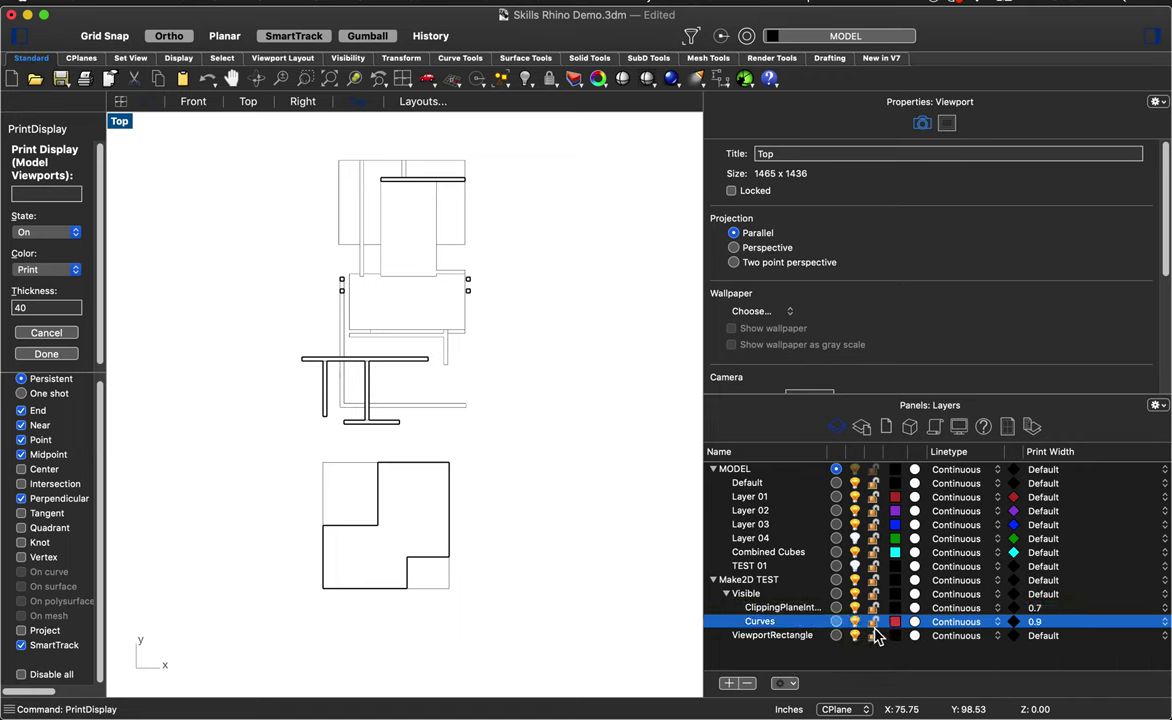
pyautogui.click(1040, 621)
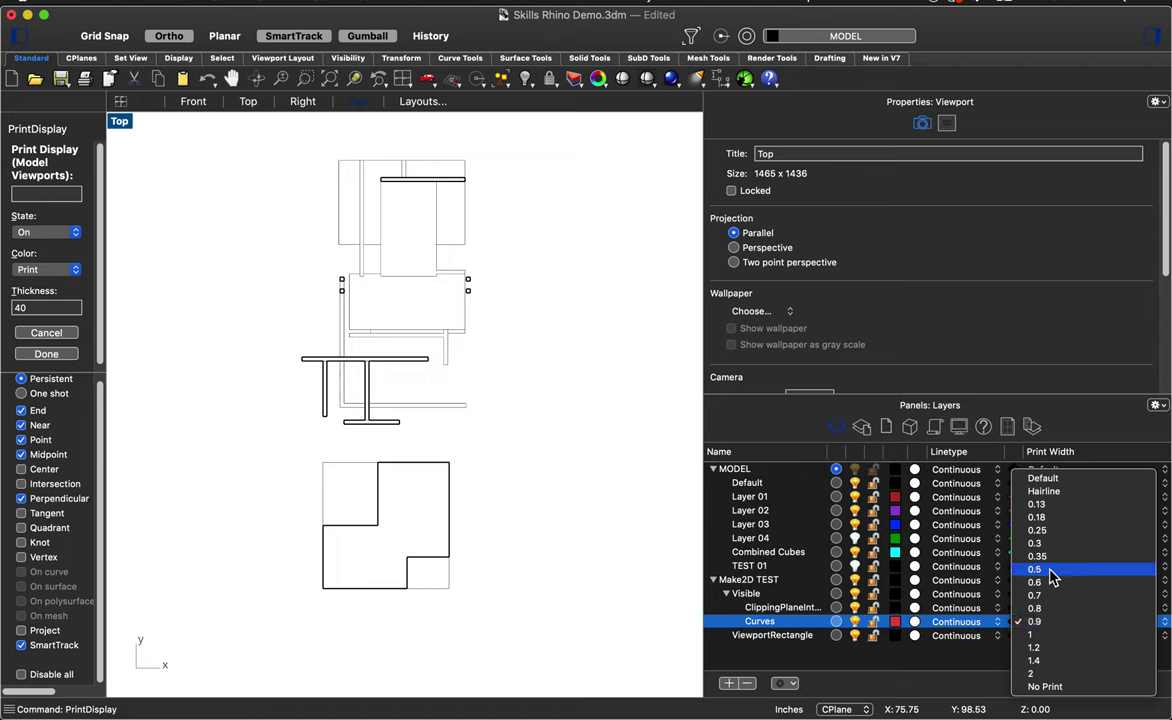
pyautogui.click(1057, 518)
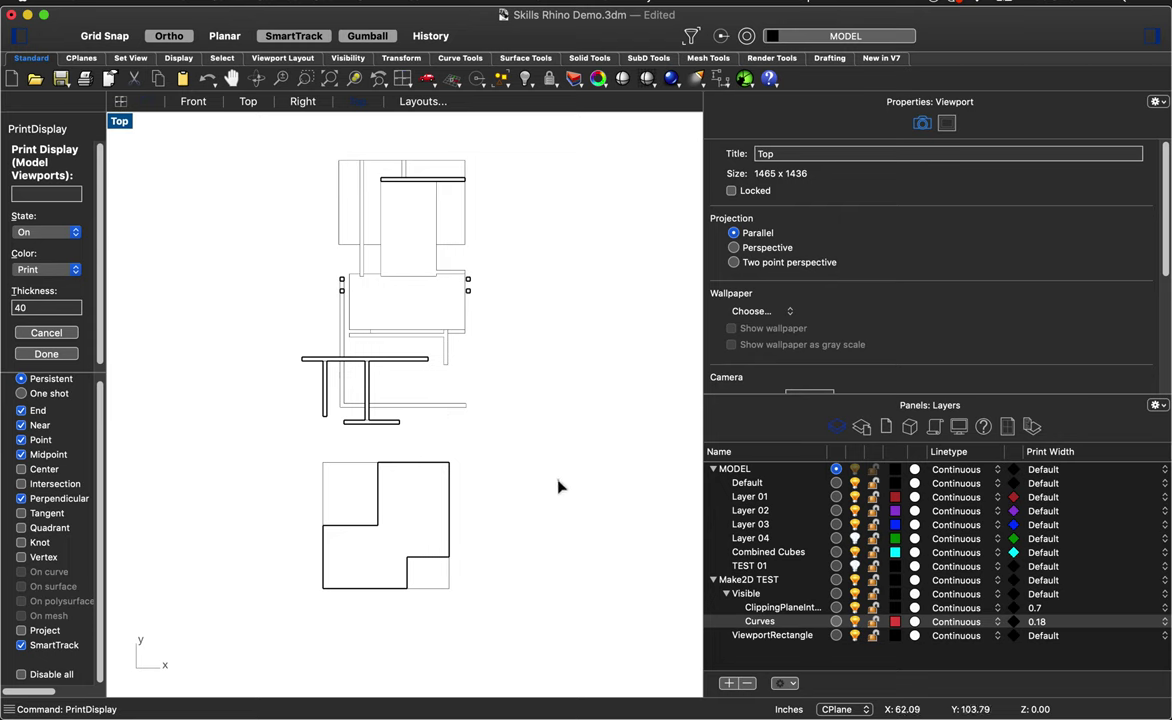
pyautogui.press('Return')
pyautogui.click(470, 406)
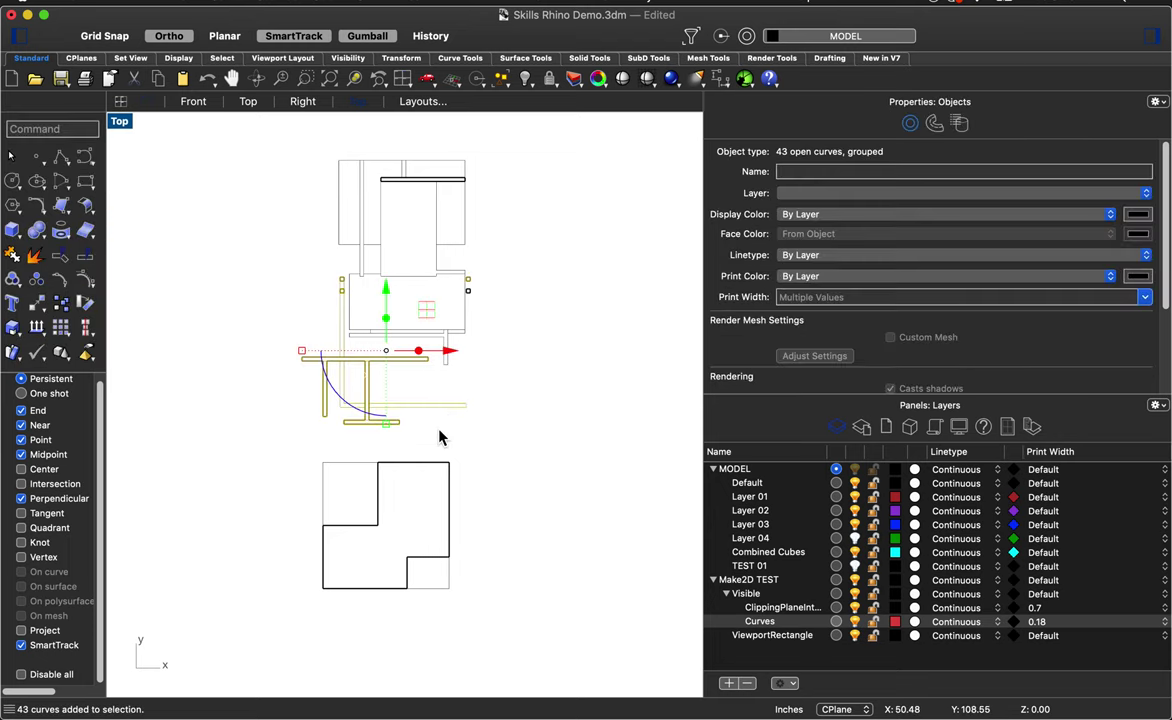
# - Inspect the 43-curve, 42-curve and L-shaped curve groups of the Make2D drawing
pyautogui.click(481, 427)
pyautogui.click(417, 340)
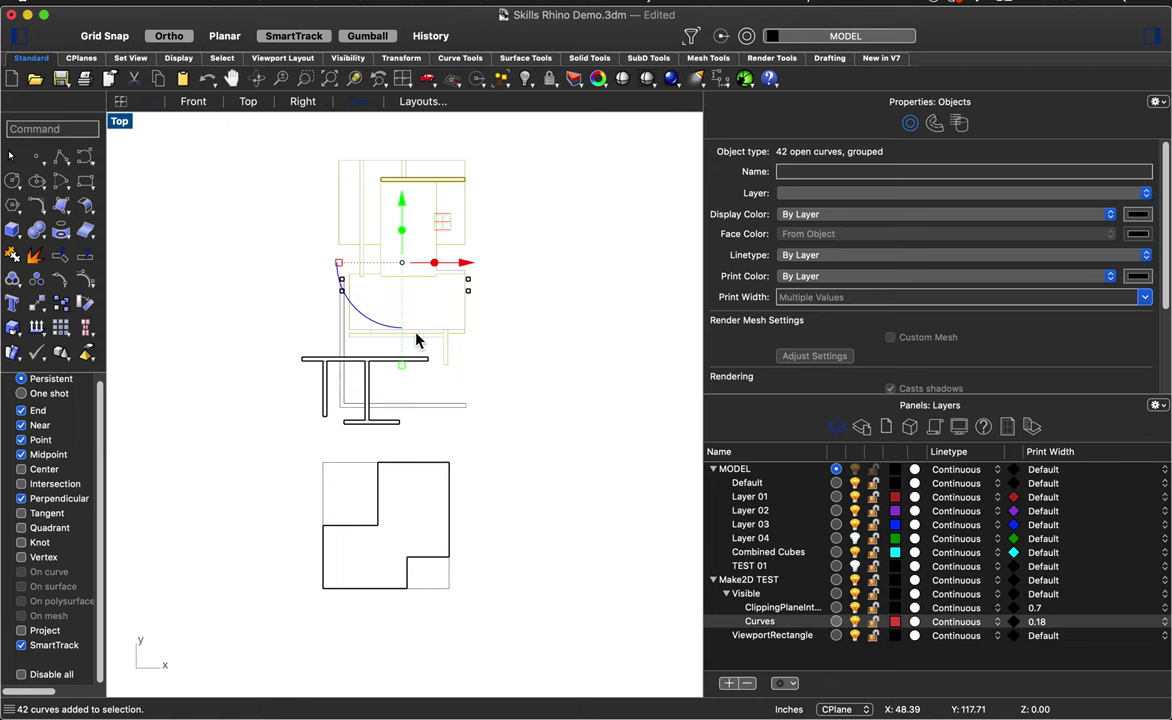
pyautogui.click(556, 500)
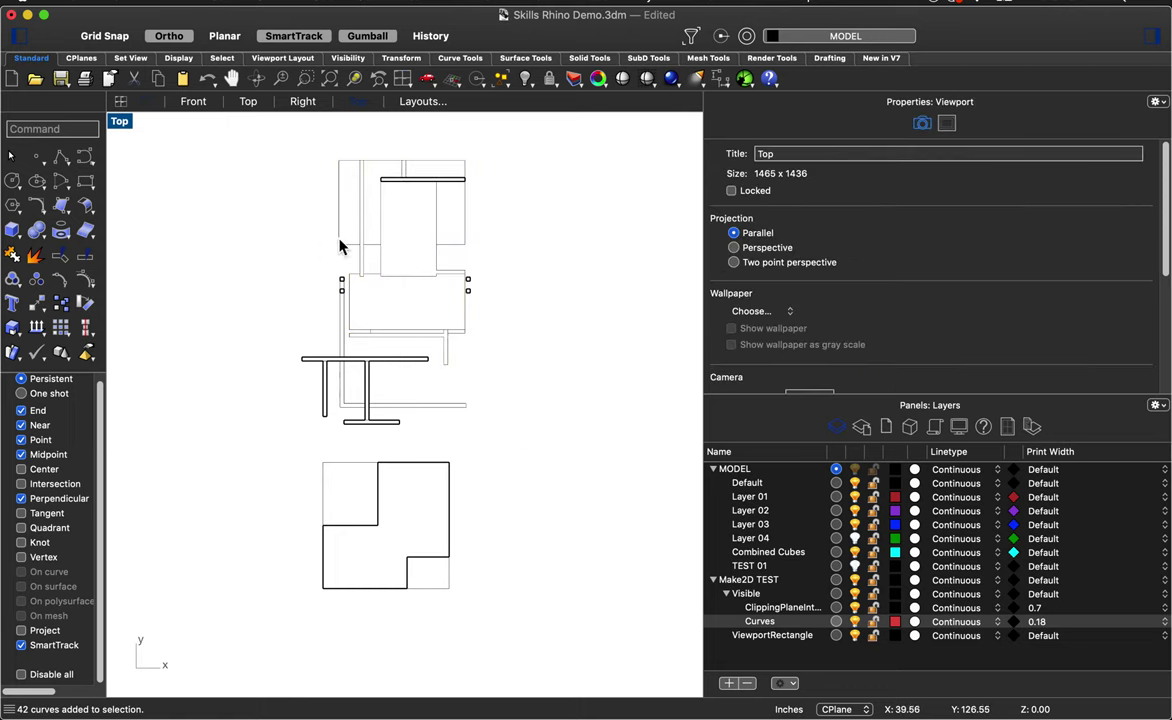
pyautogui.click(430, 566)
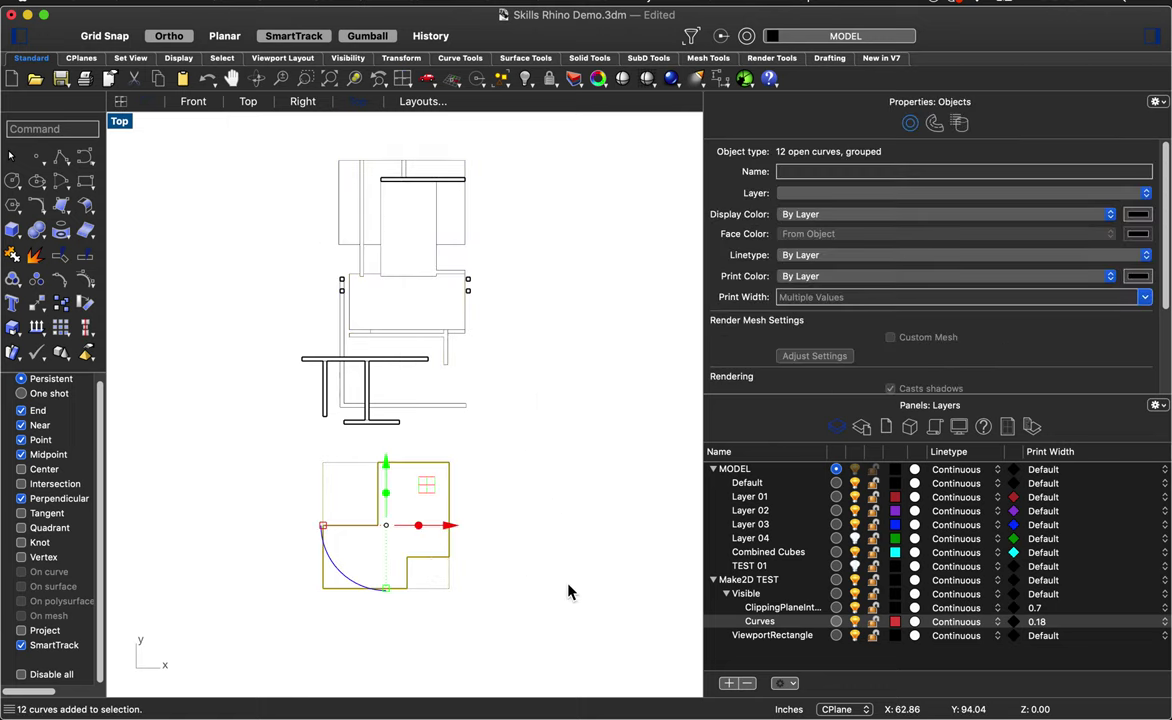
pyautogui.click(562, 660)
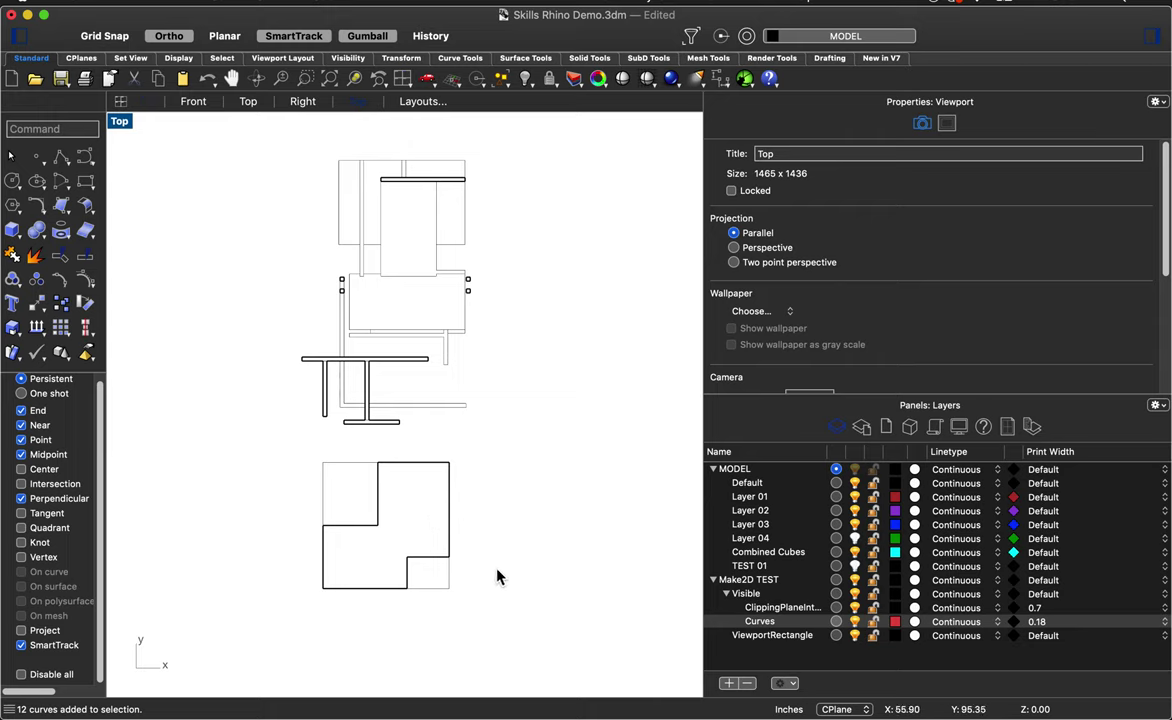
# - Confirm ClippingPlaneIntersections stays at 0.7 print width and check the Make2D group's By Layer properties
pyautogui.click(760, 621)
pyautogui.click(770, 593)
pyautogui.click(782, 607)
pyautogui.keyDown('shift'); pyautogui.click(790, 621); pyautogui.keyUp('shift')
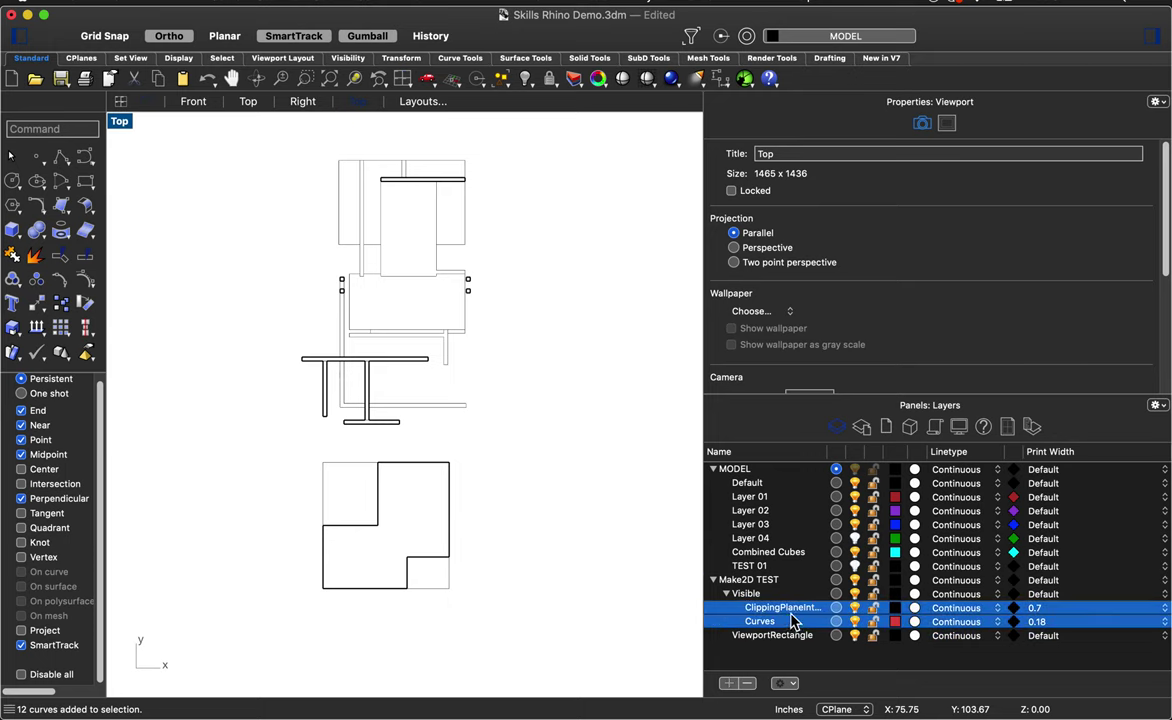
pyautogui.click(1086, 657)
pyautogui.click(1069, 609)
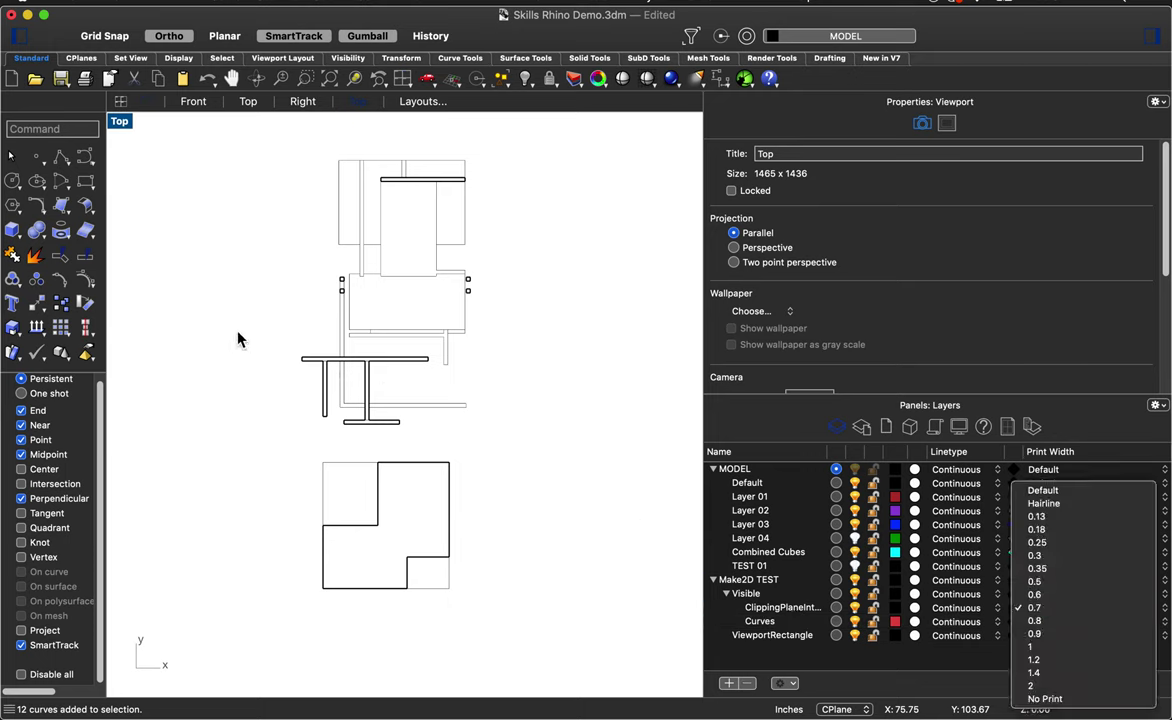
pyautogui.click(218, 304)
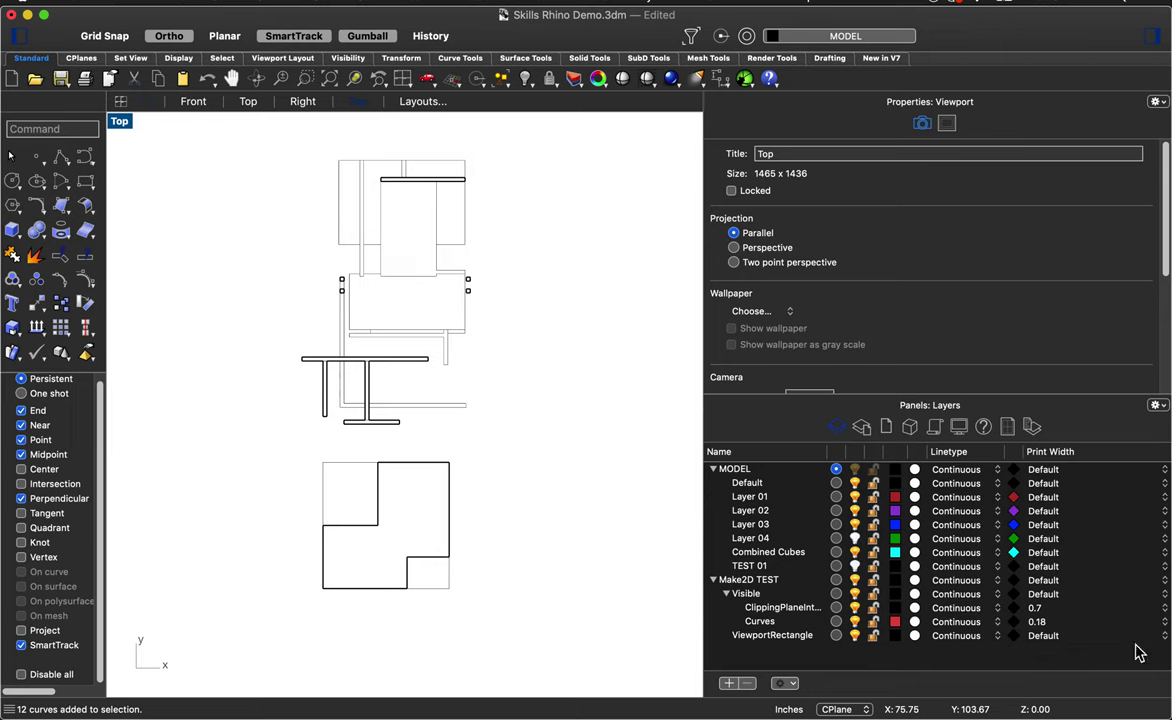
pyautogui.click(803, 609)
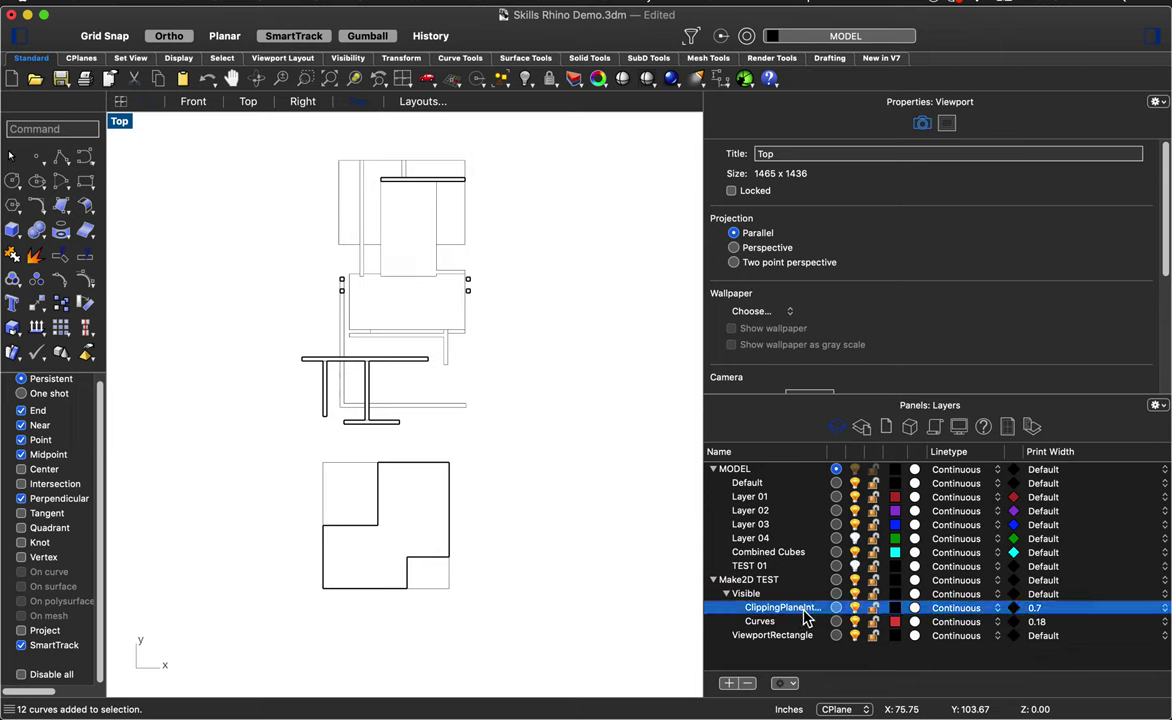
pyautogui.click(434, 408)
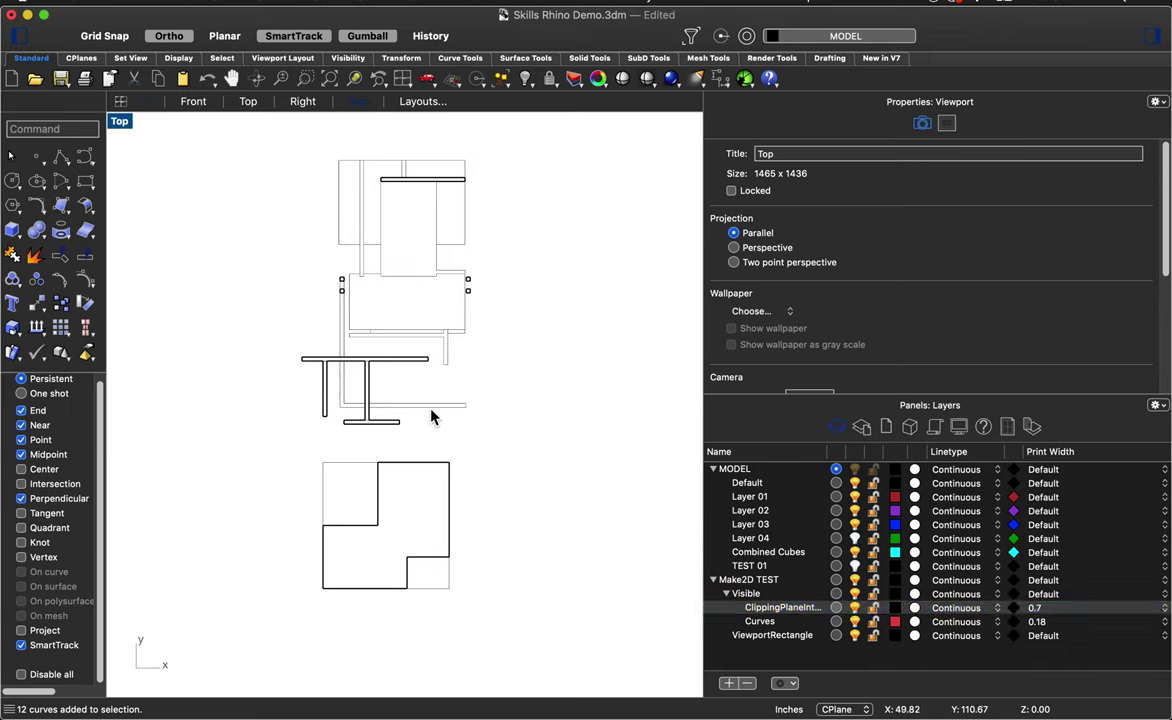
pyautogui.click(508, 447)
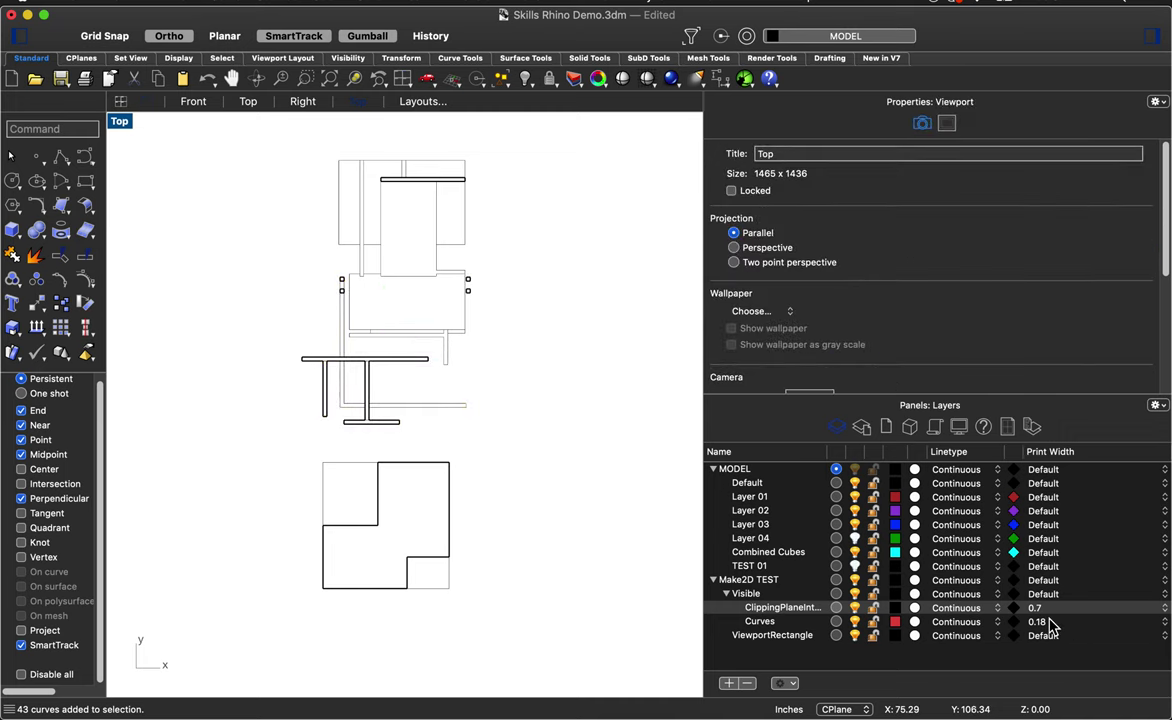
pyautogui.moveTo(518, 426); pyautogui.dragTo(535, 420, button='right')
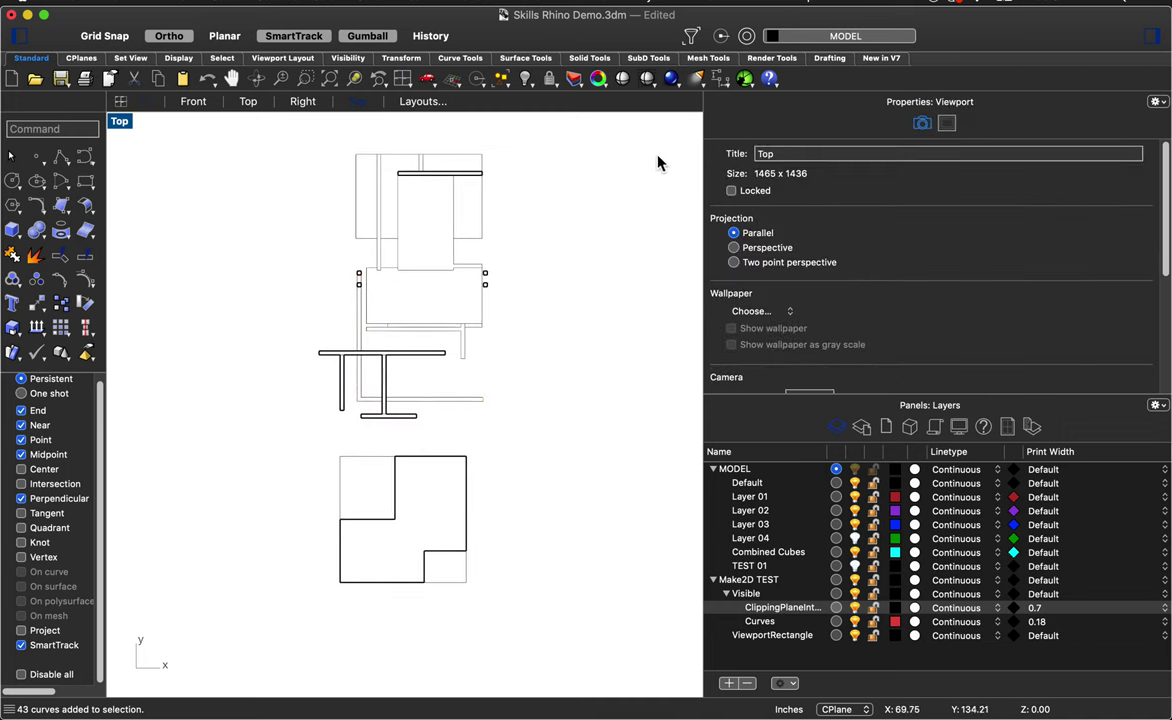
# - Widen the Top viewport and window-select all 101 Make2D curves
pyautogui.moveTo(703, 178); pyautogui.dragTo(956, 240)
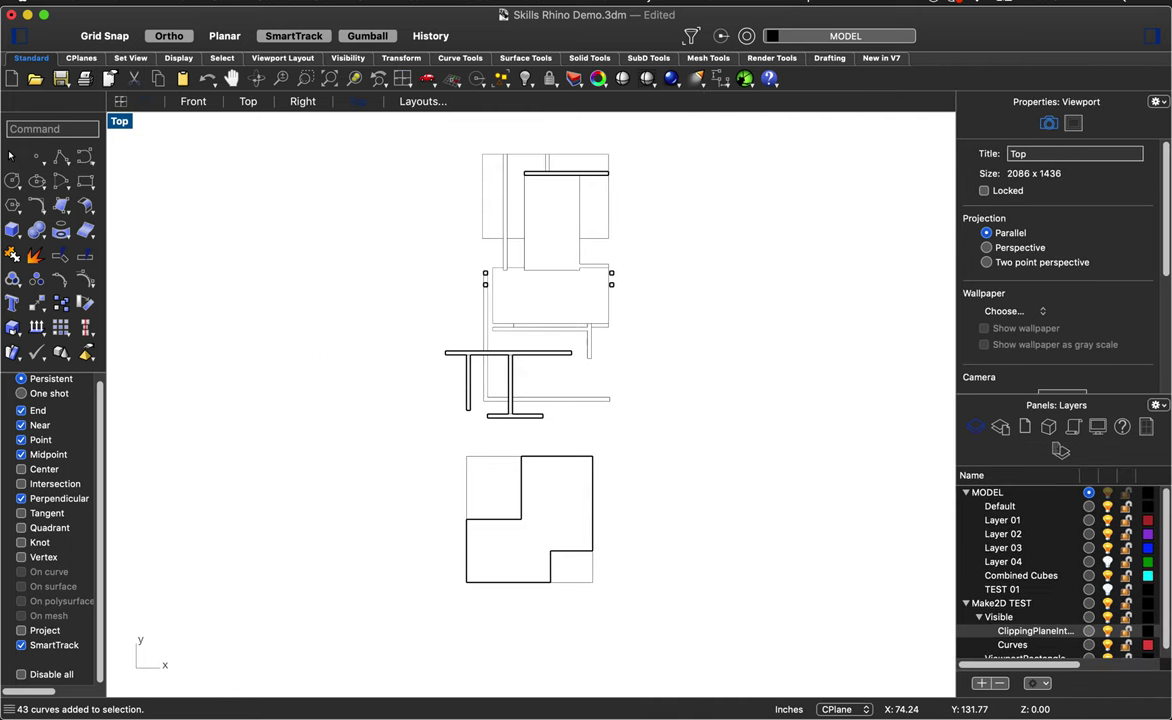
pyautogui.moveTo(671, 603); pyautogui.dragTo(622, 636, button='right')
pyautogui.press('super+a')
pyautogui.press('Escape')
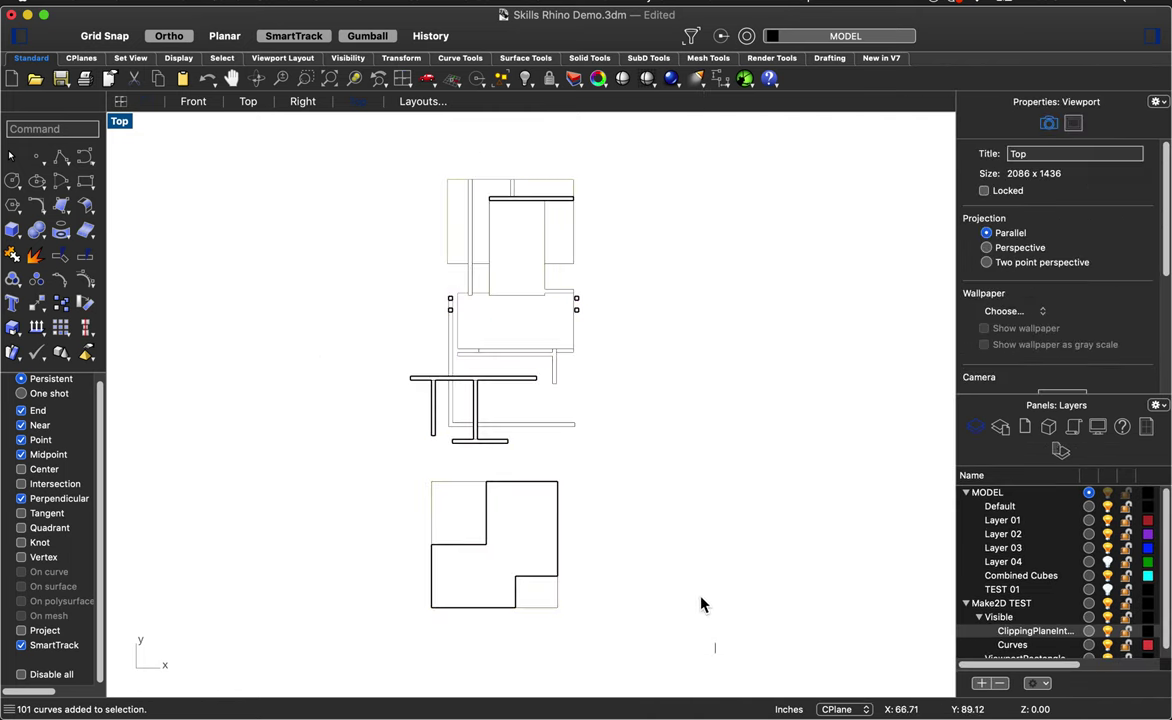
pyautogui.moveTo(656, 599); pyautogui.dragTo(333, 156)
pyautogui.press('Escape')
pyautogui.moveTo(335, 145); pyautogui.dragTo(650, 655)
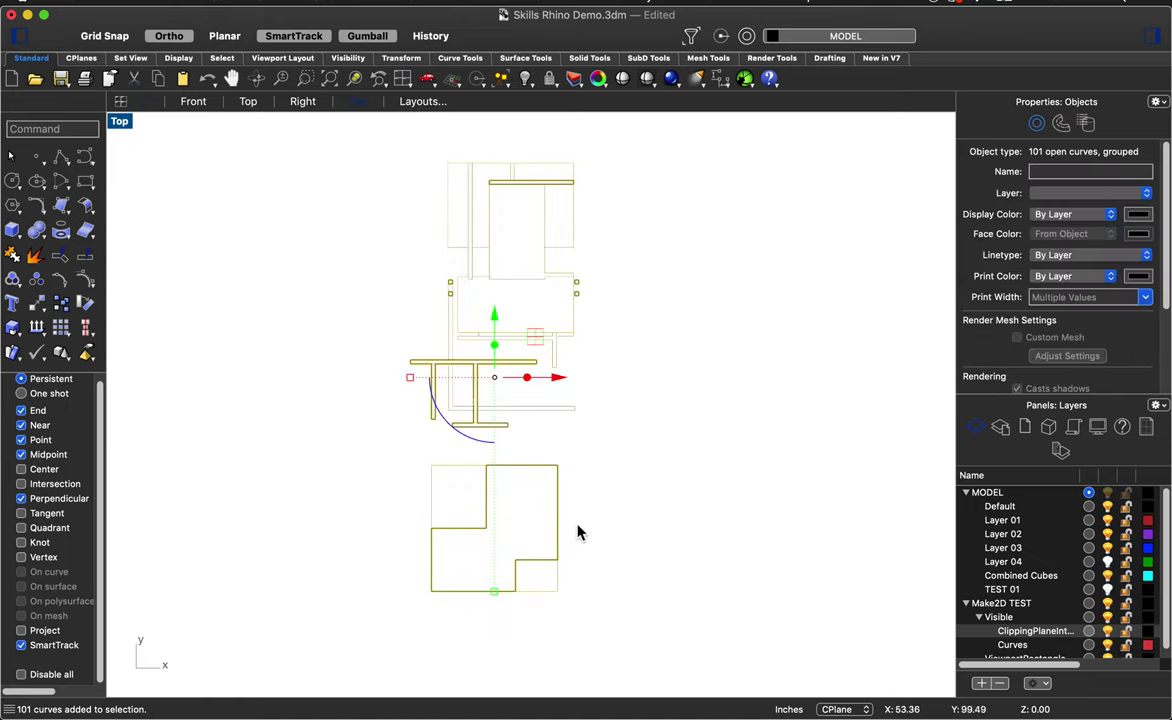
pyautogui.click(118, 6)
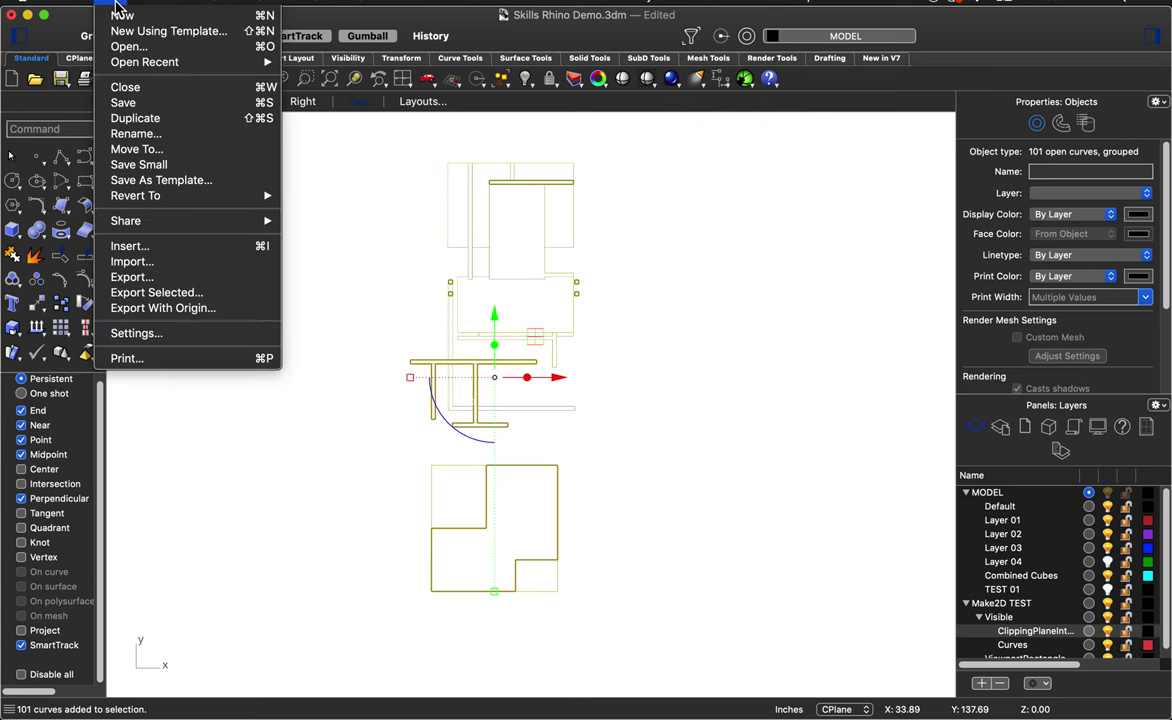
# - Export selected curves as Adobe Illustrator (ai), declining to replace Skills Rhino Demo.AI
pyautogui.click(200, 292)
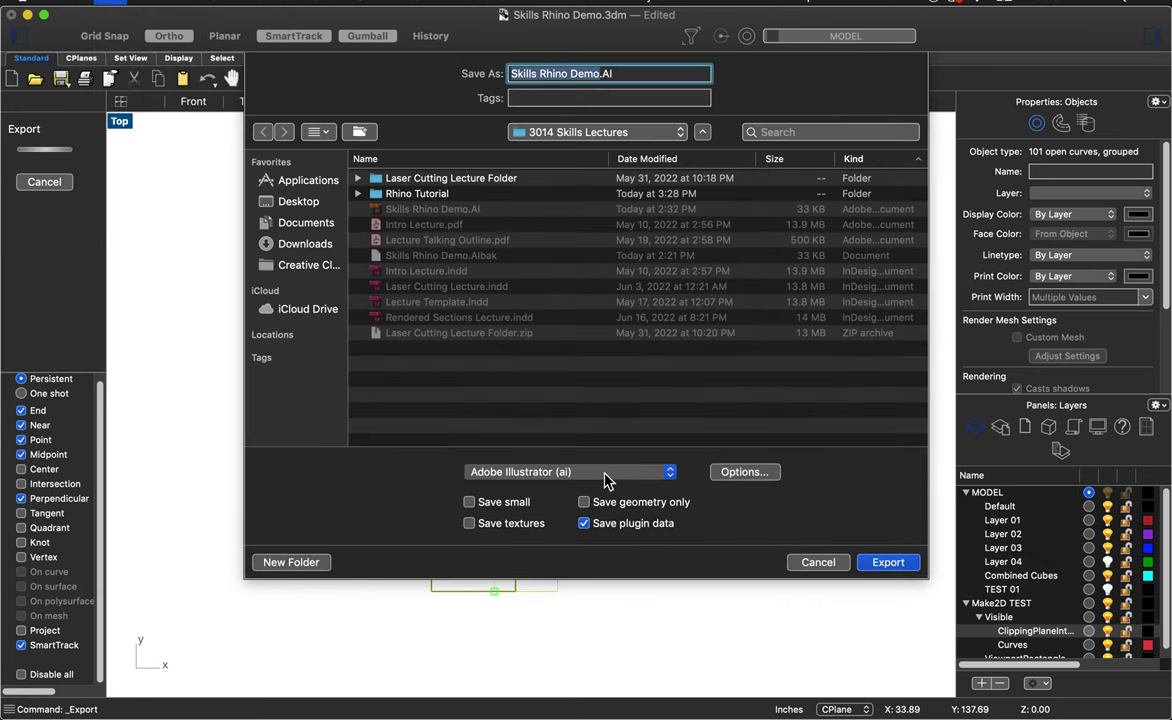
pyautogui.click(552, 474)
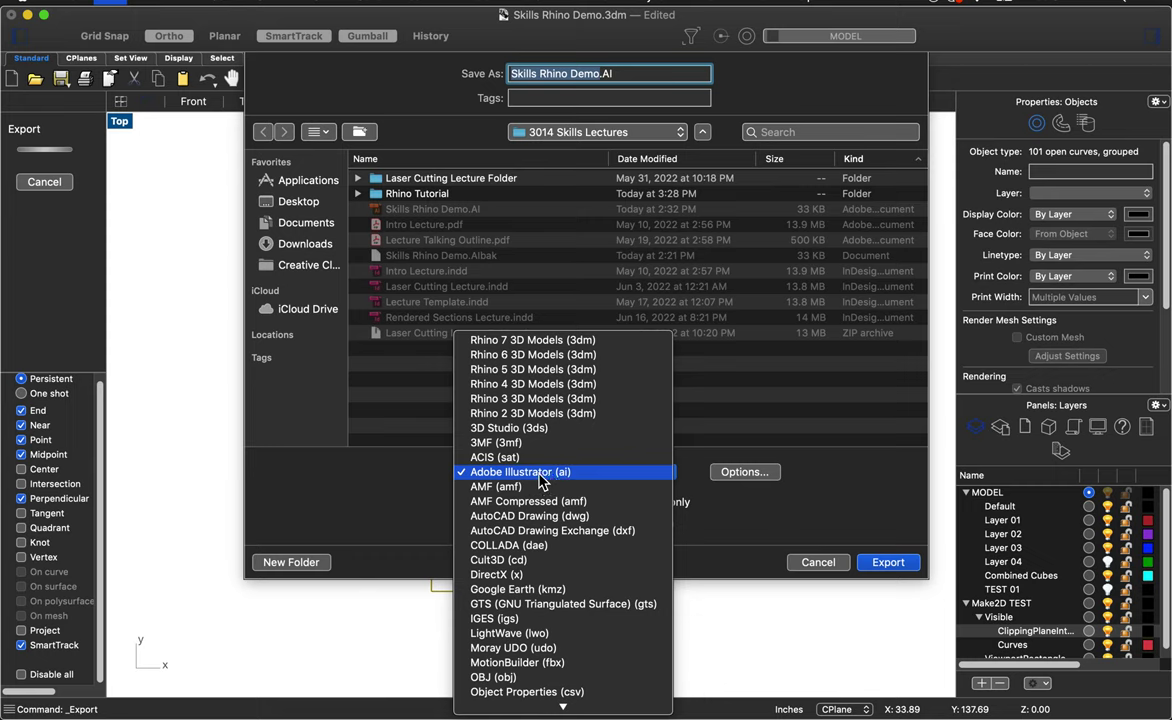
pyautogui.click(540, 473)
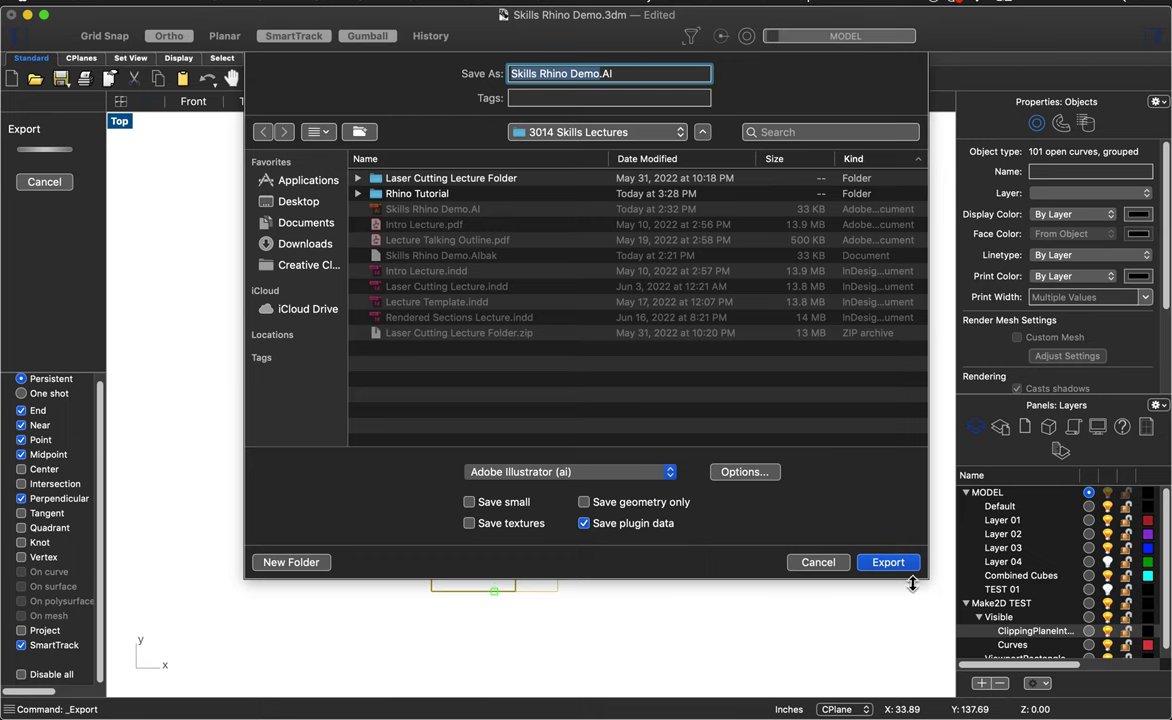
pyautogui.click(887, 564)
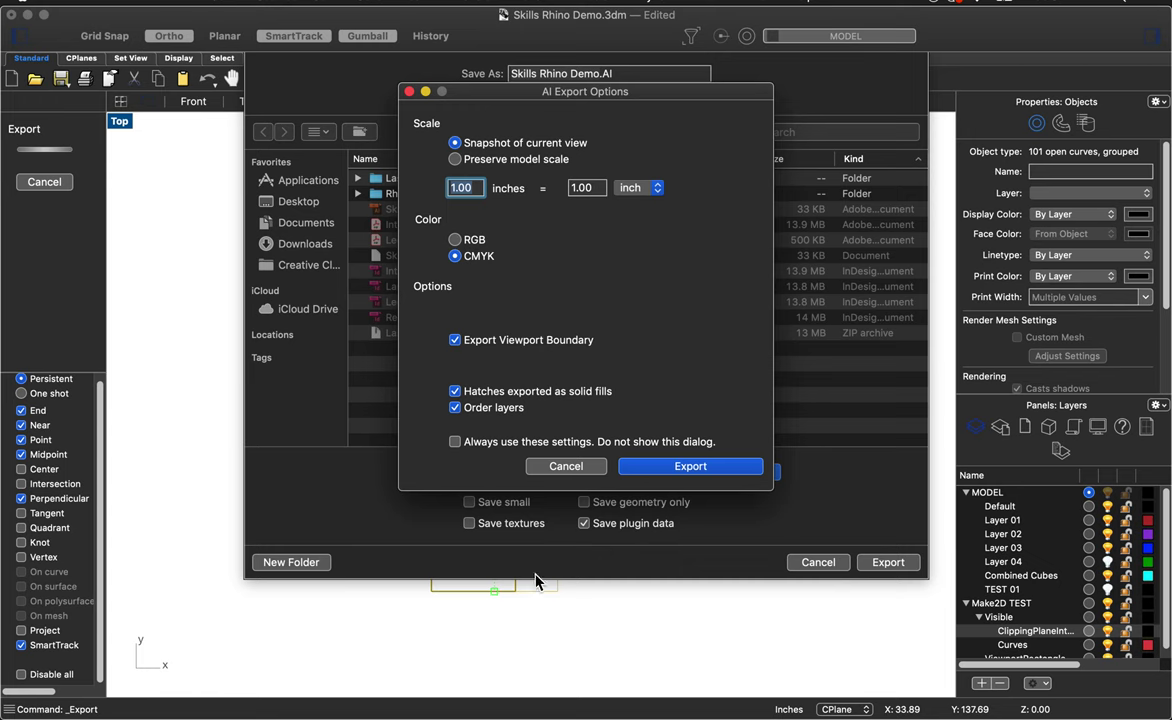
pyautogui.click(560, 474)
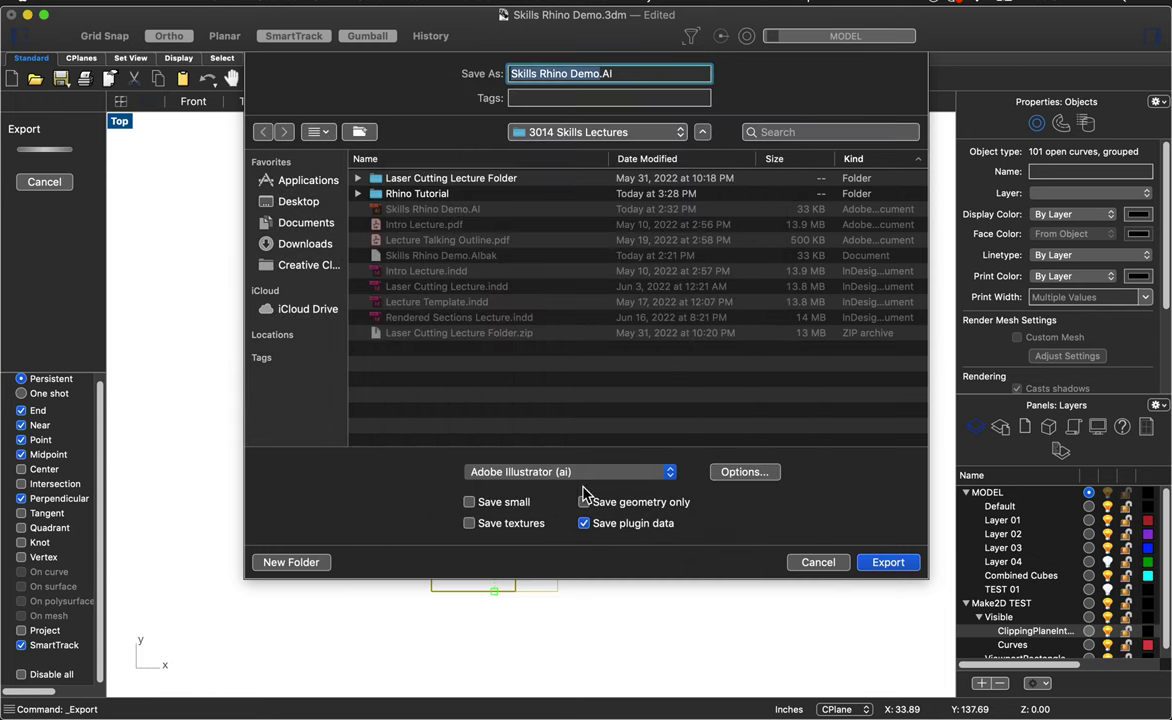
pyautogui.click(887, 564)
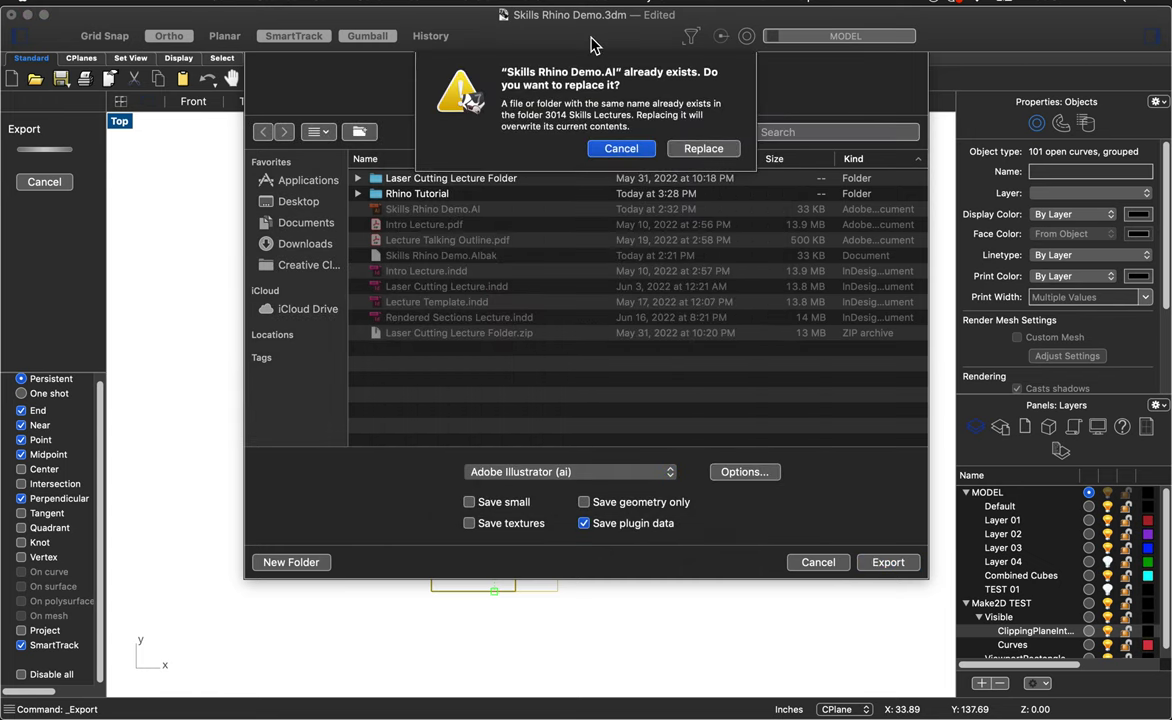
pyautogui.click(618, 148)
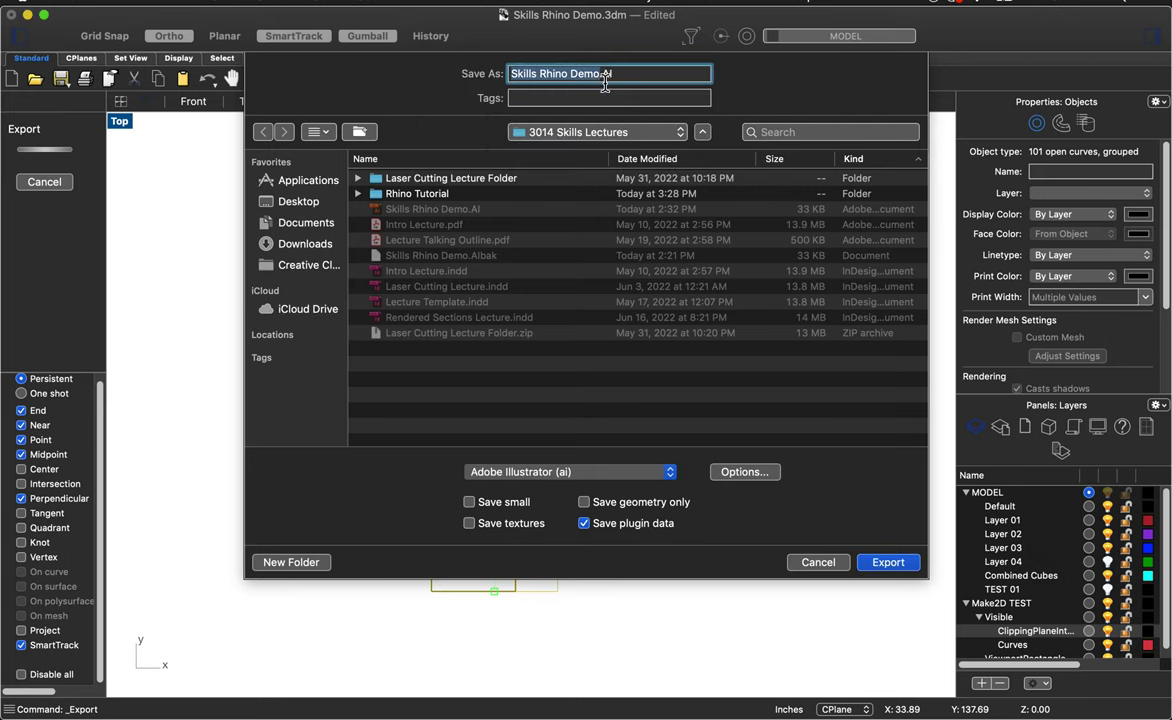
pyautogui.click(601, 74)
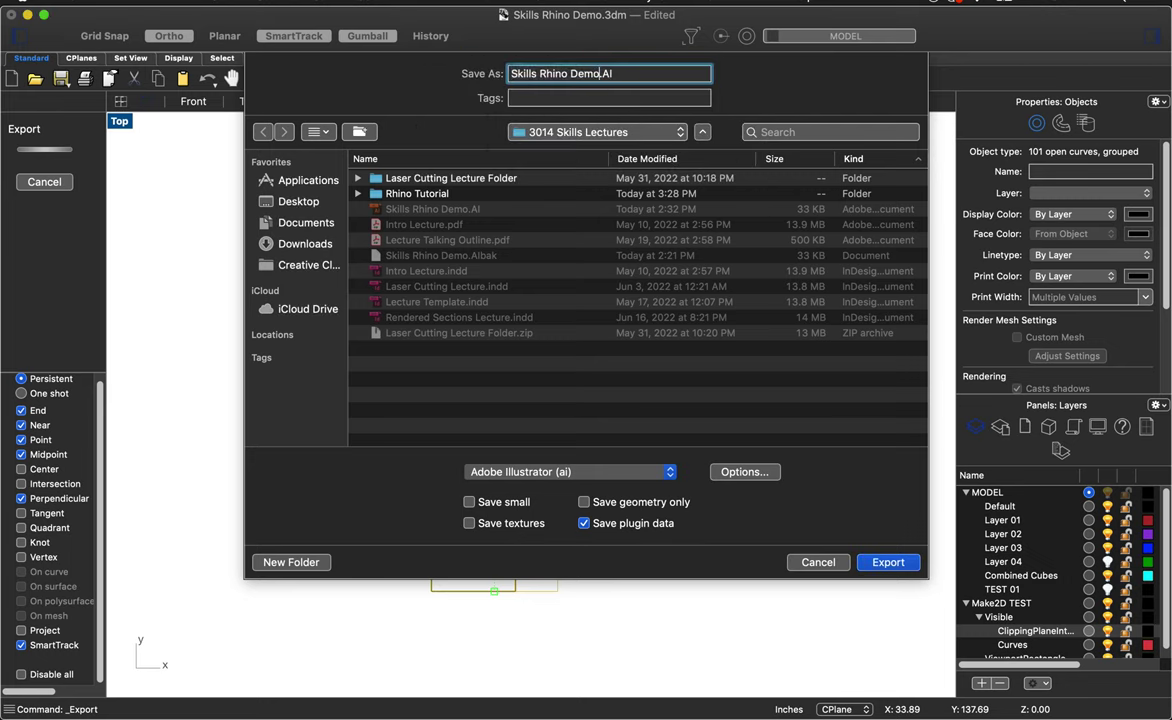
# - Save as Skills Rhino Demo 3.AI with Snapshot of current view scaling in CMYK
pyautogui.click(888, 562)
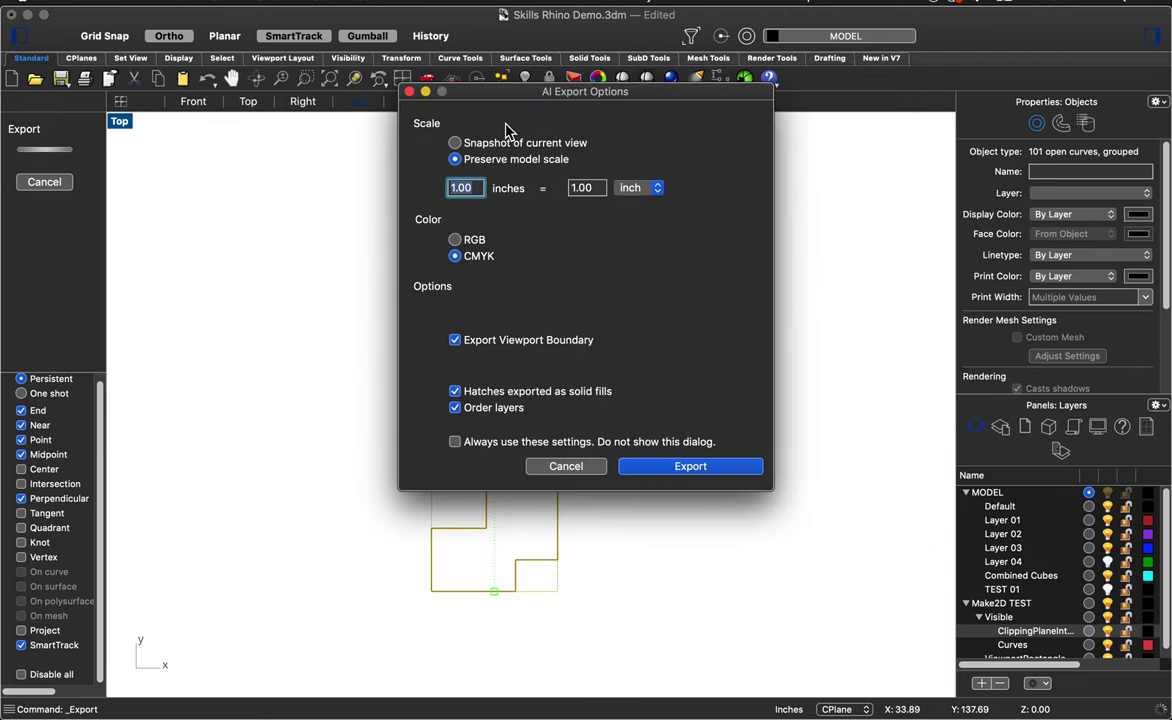
pyautogui.click(495, 145)
pyautogui.click(701, 479)
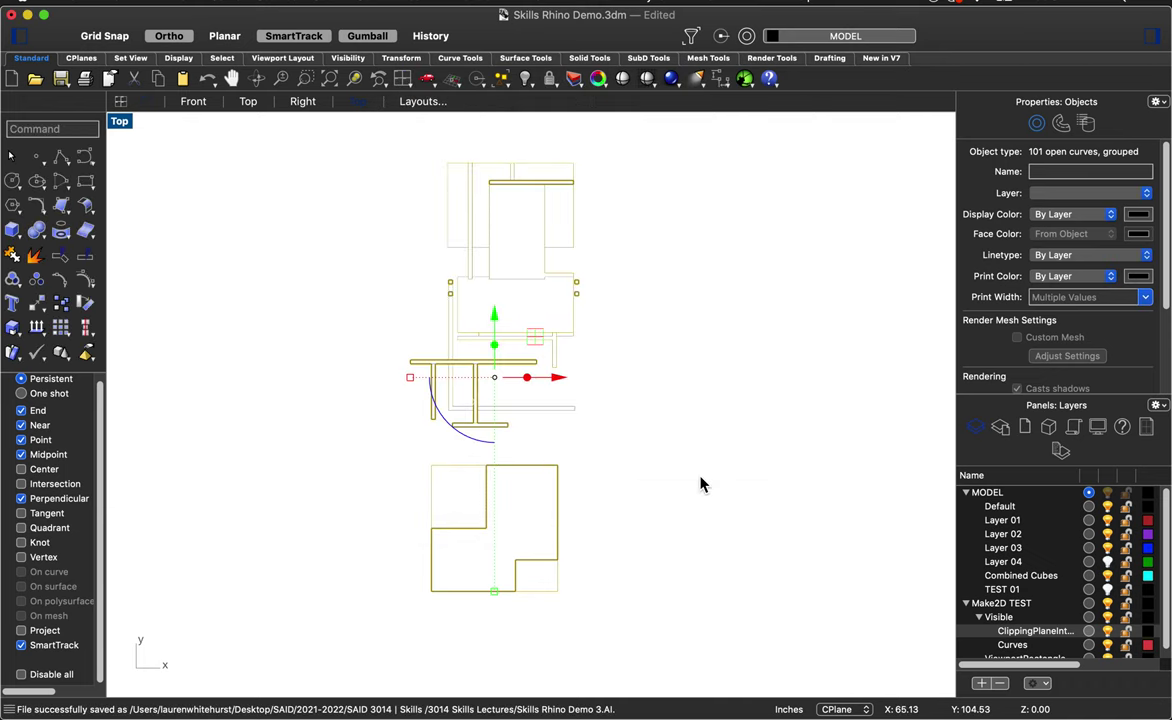
pyautogui.moveTo(609, 700)
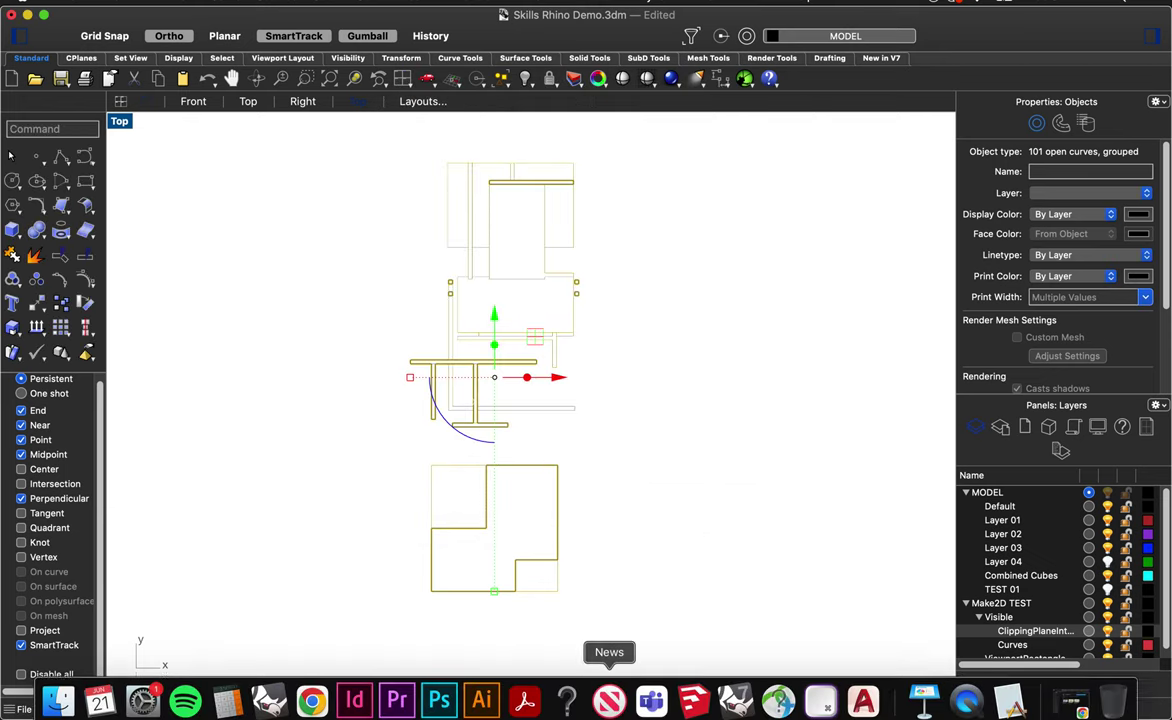
pyautogui.click(646, 437)
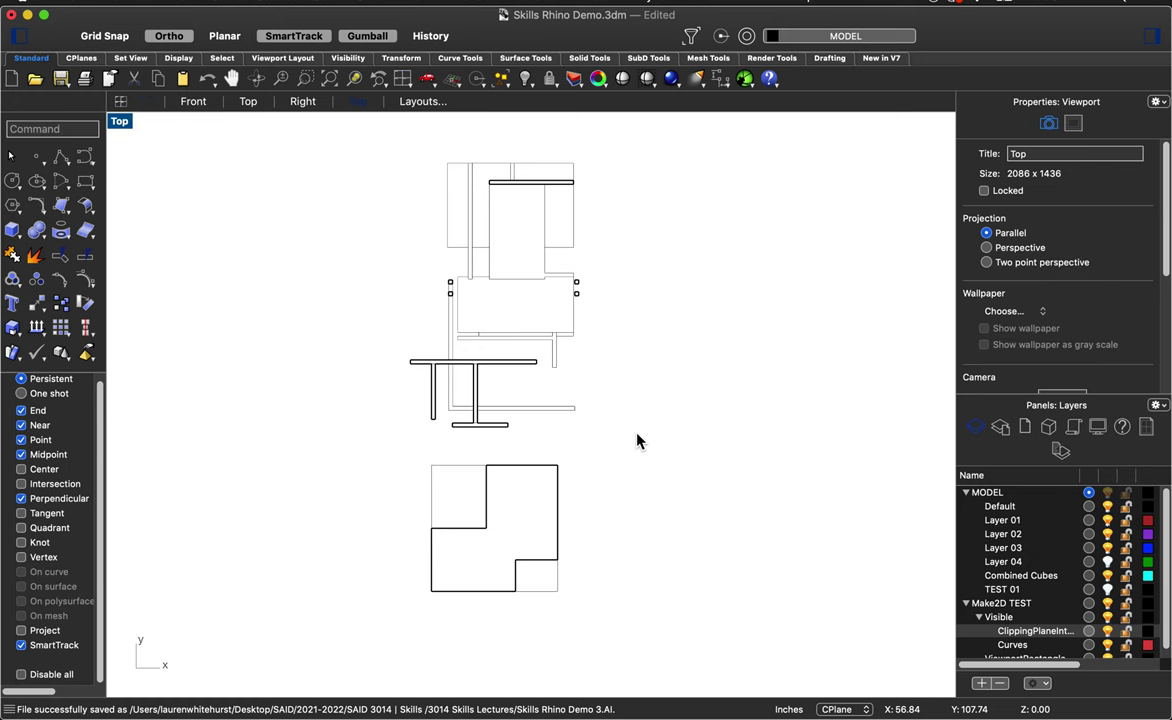
pyautogui.moveTo(5, 705)
pyautogui.click(56, 692)
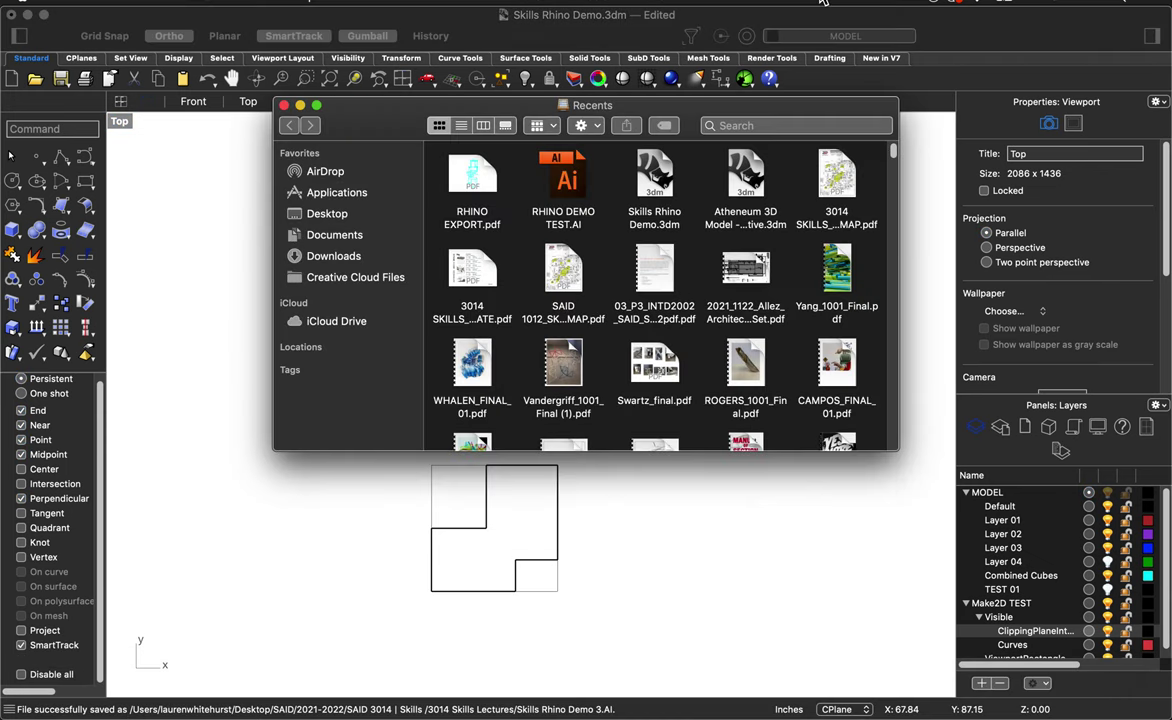
pyautogui.click(586, 178)
pyautogui.click(926, 471)
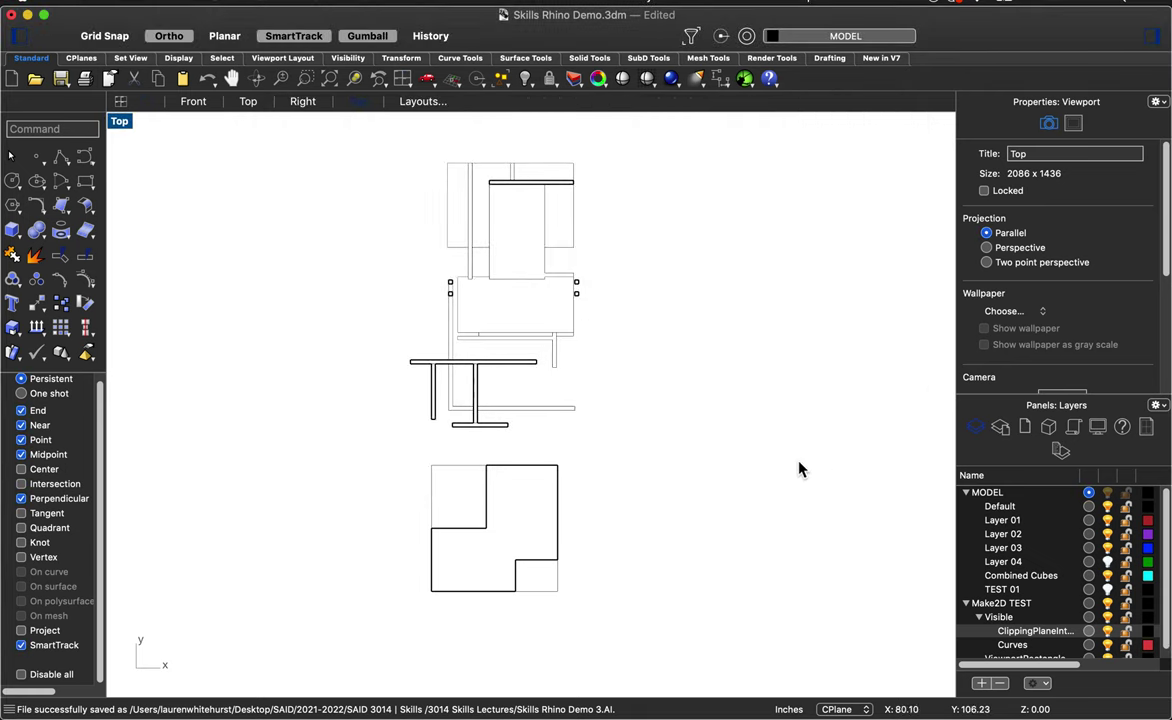
# - Switch to the Page 1 layout and zoom the cube tower inside its Right detail
pyautogui.click(420, 101)
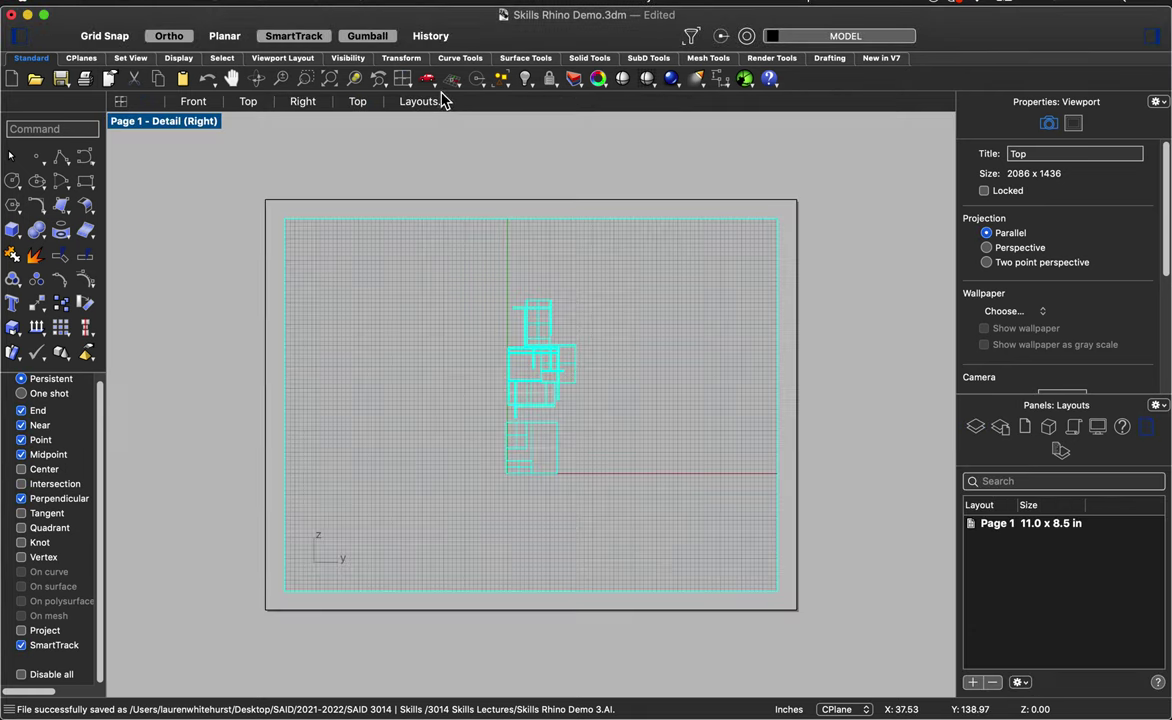
pyautogui.doubleClick(376, 333)
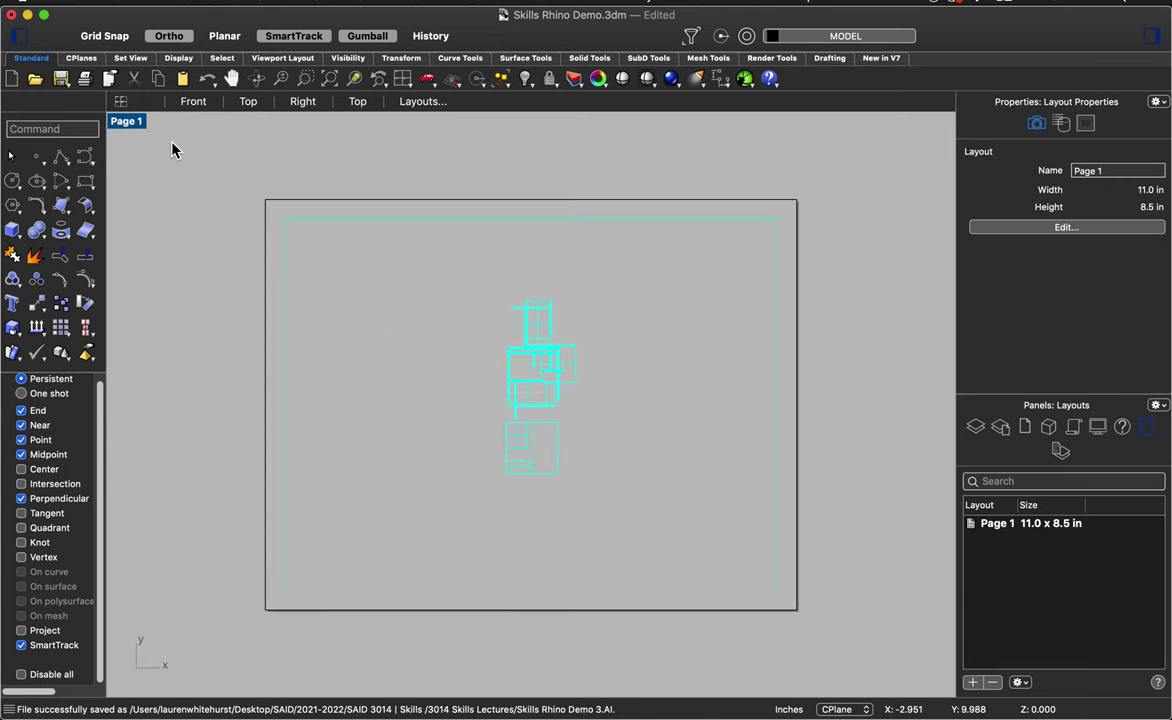
pyautogui.doubleClick(411, 345)
pyautogui.scroll(-3, 550, 472)
pyautogui.scroll(-3, 550, 465)
pyautogui.scroll(6, 552, 468)
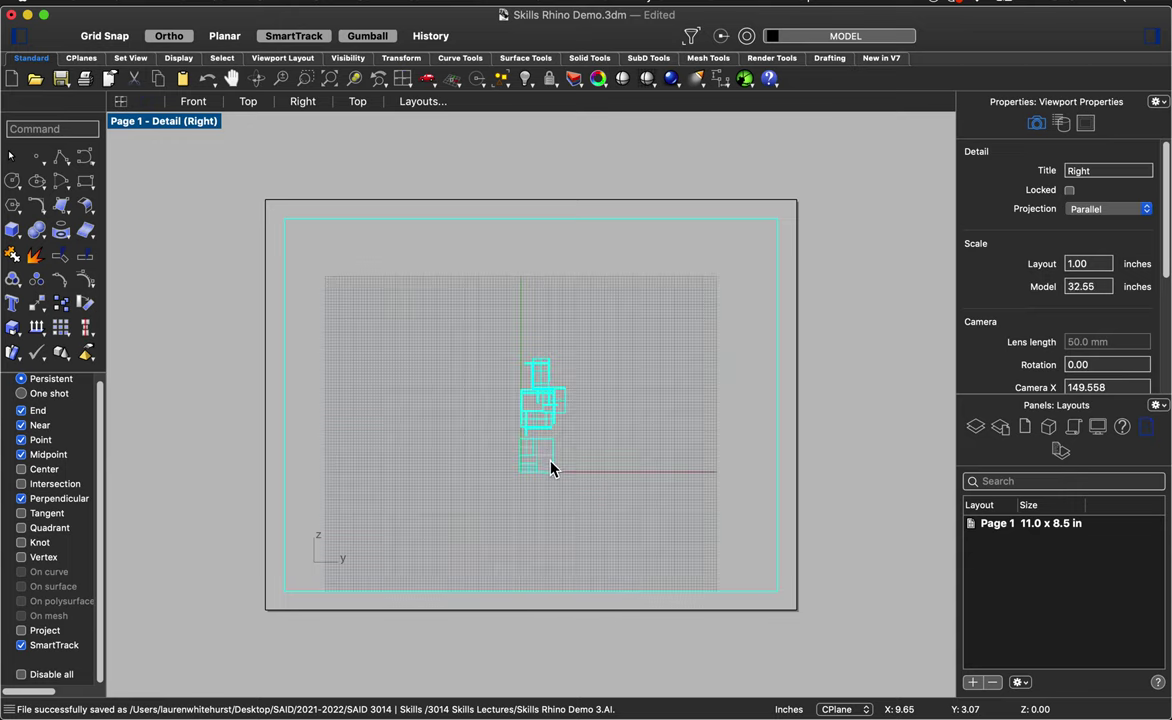
pyautogui.doubleClick(460, 192)
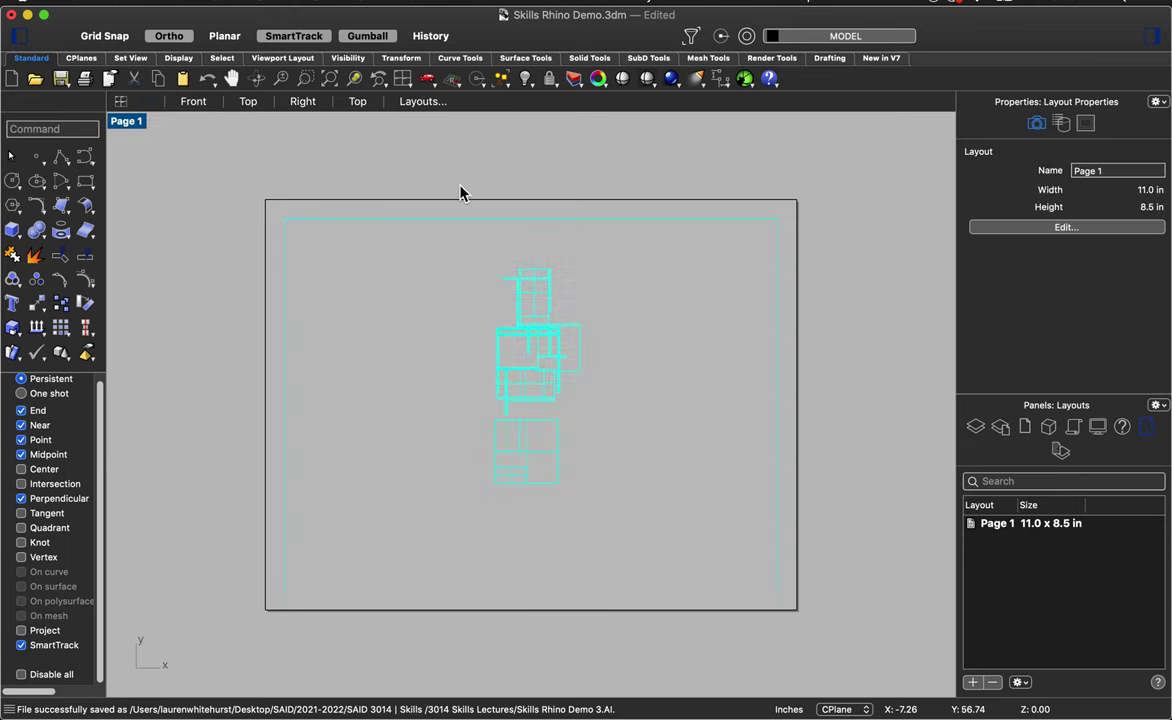